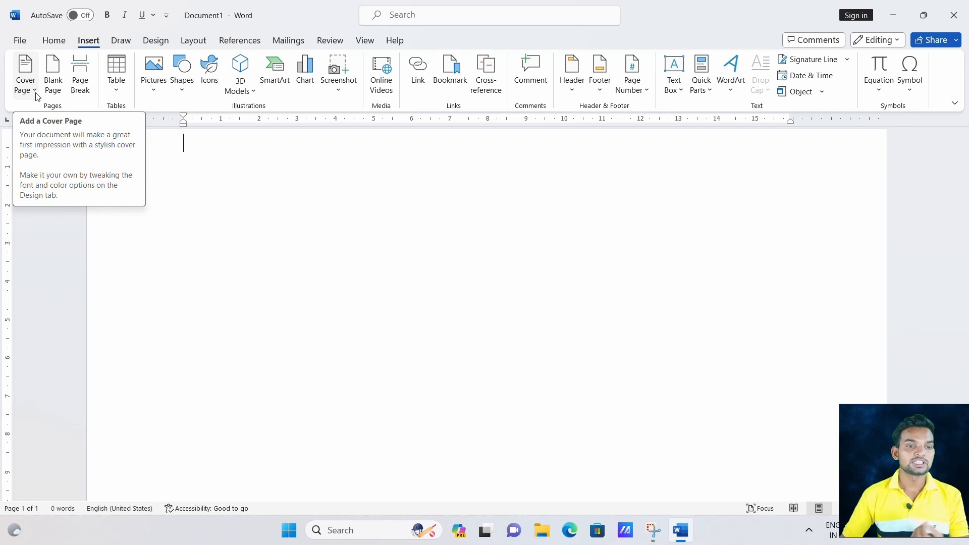
Insert the built-in Facet cover page, with title, subtitle and abstract placeholders, before the blank page.
click(34, 93)
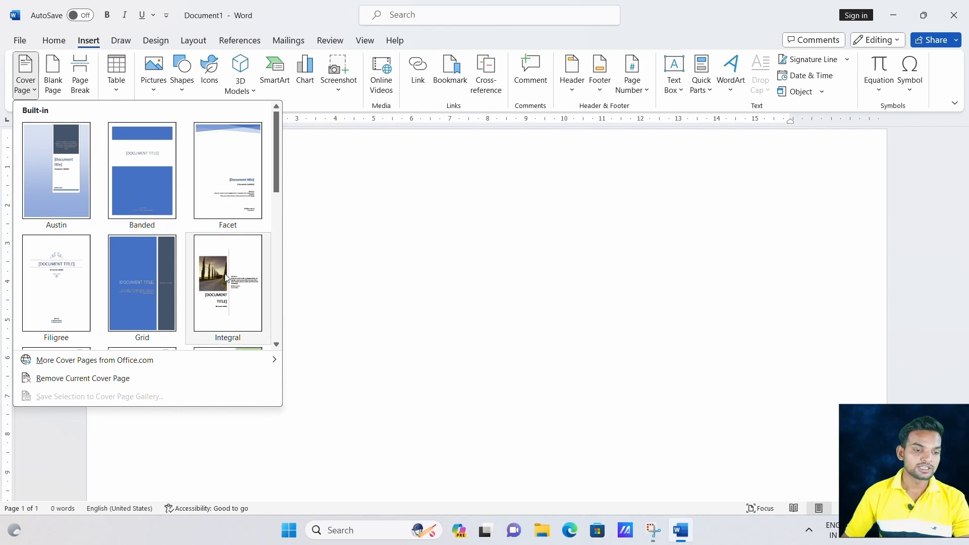
scroll(127, 295, down, 4)
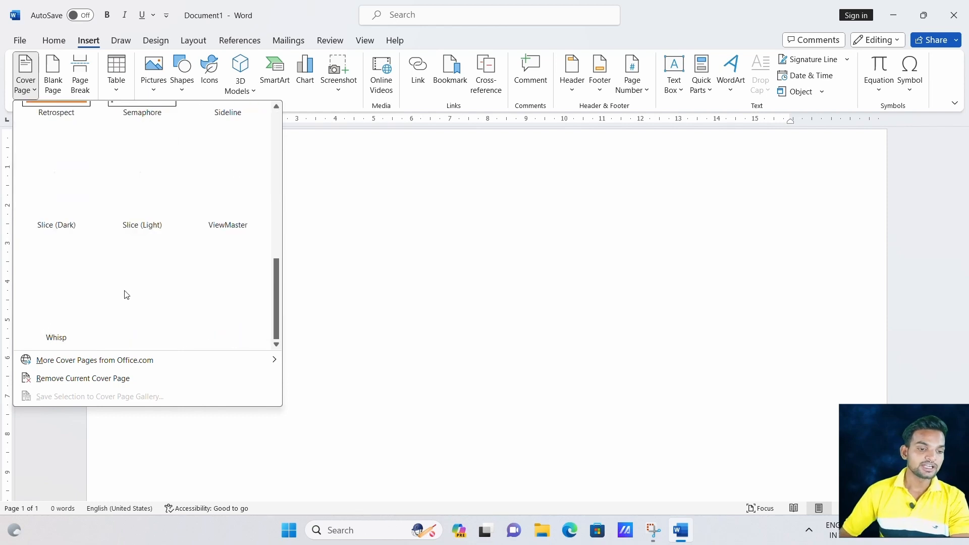
scroll(132, 283, up, 3)
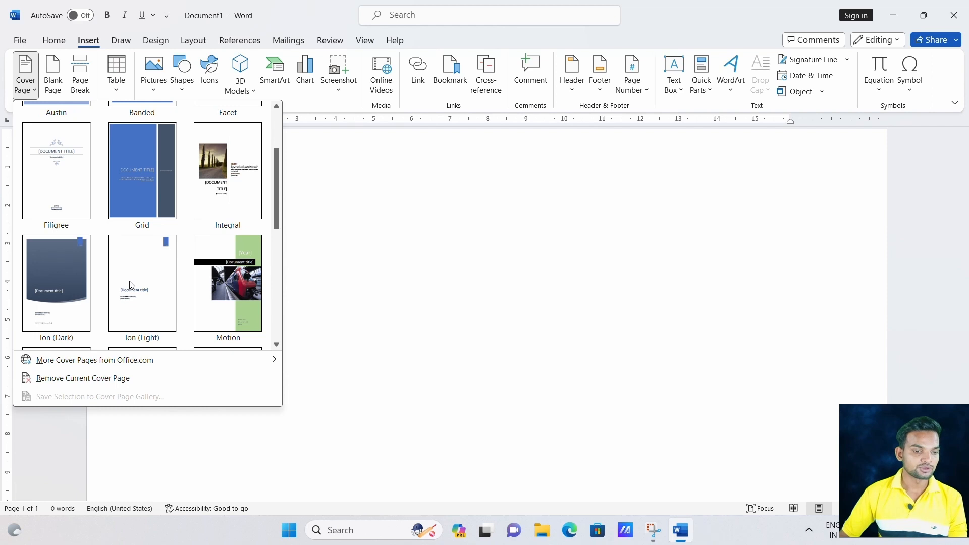
scroll(129, 281, up, 1)
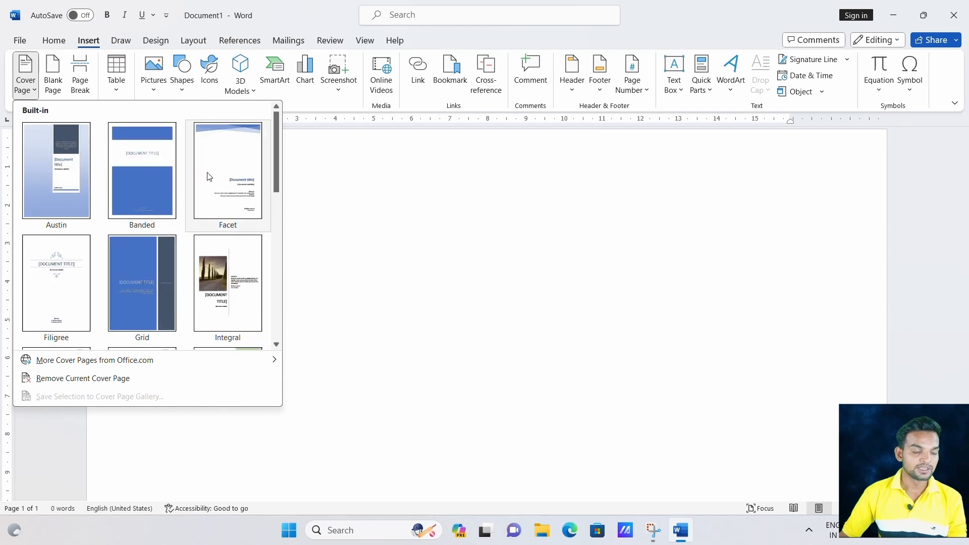
click(224, 172)
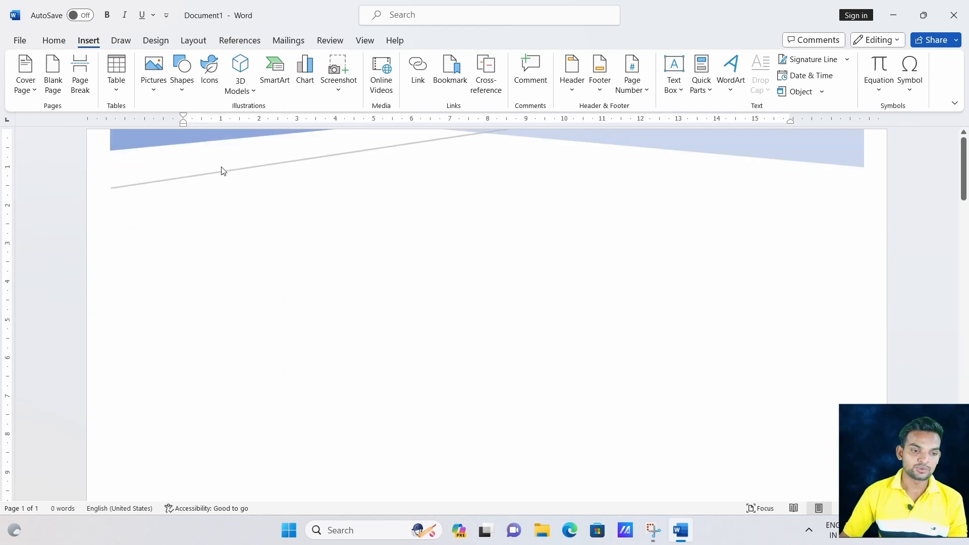
scroll(353, 219, down, 1)
scroll(356, 221, down, 1)
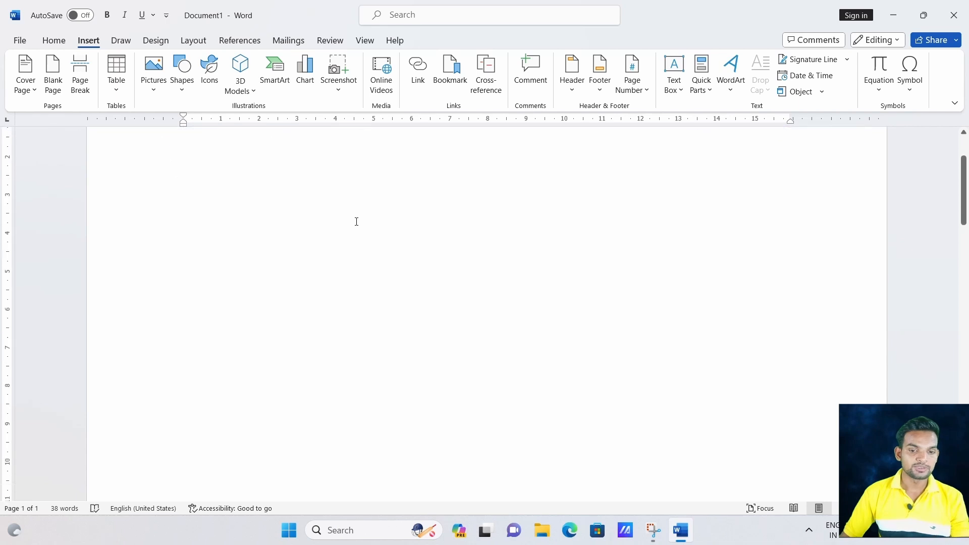
scroll(518, 337, up, 2)
ctrl+scroll(550, 374, down, 6)
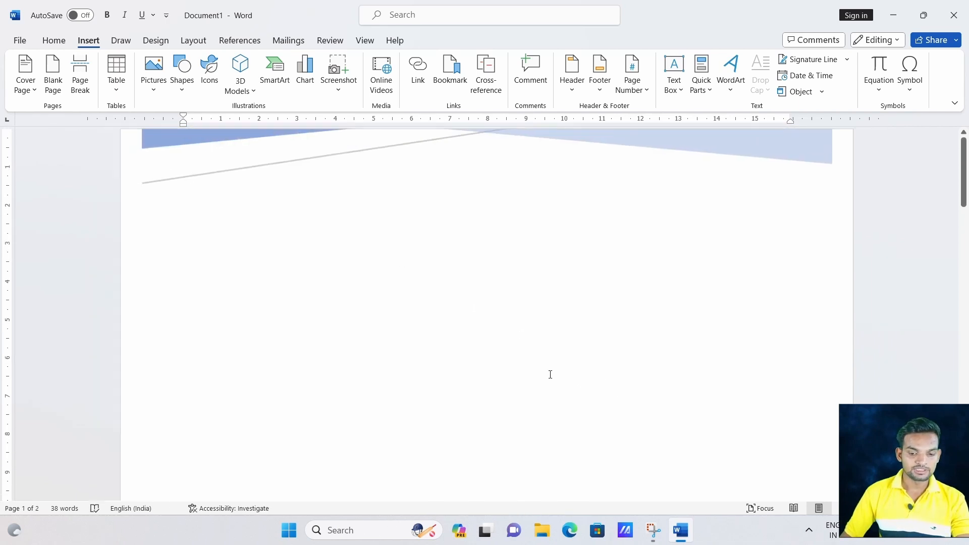
ctrl+scroll(550, 374, down, 4)
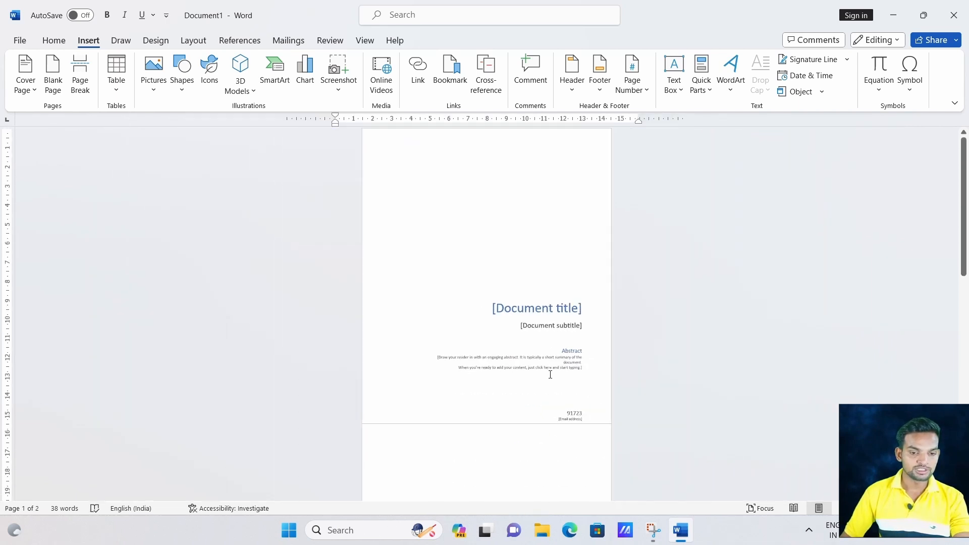
ctrl+scroll(550, 375, up, 2)
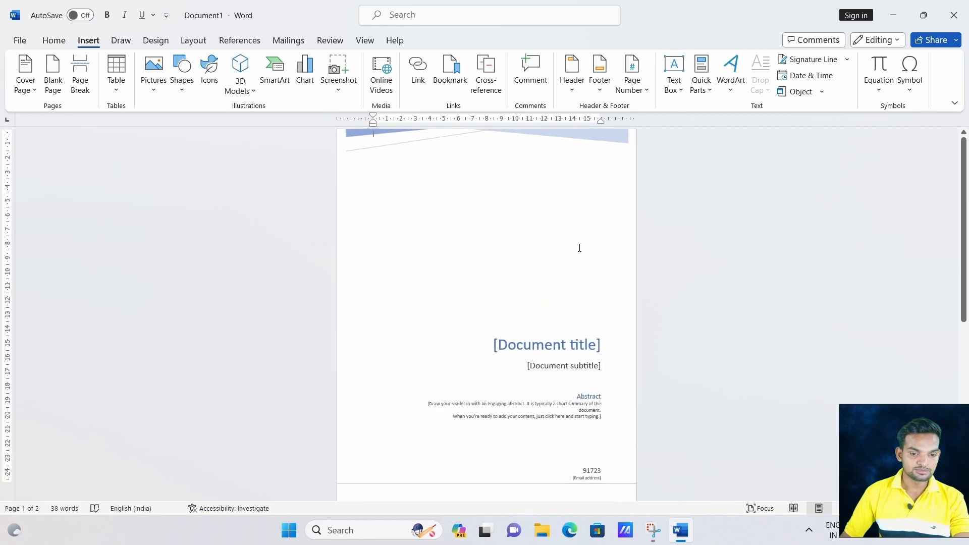
scroll(580, 248, down, 4)
scroll(592, 277, up, 3)
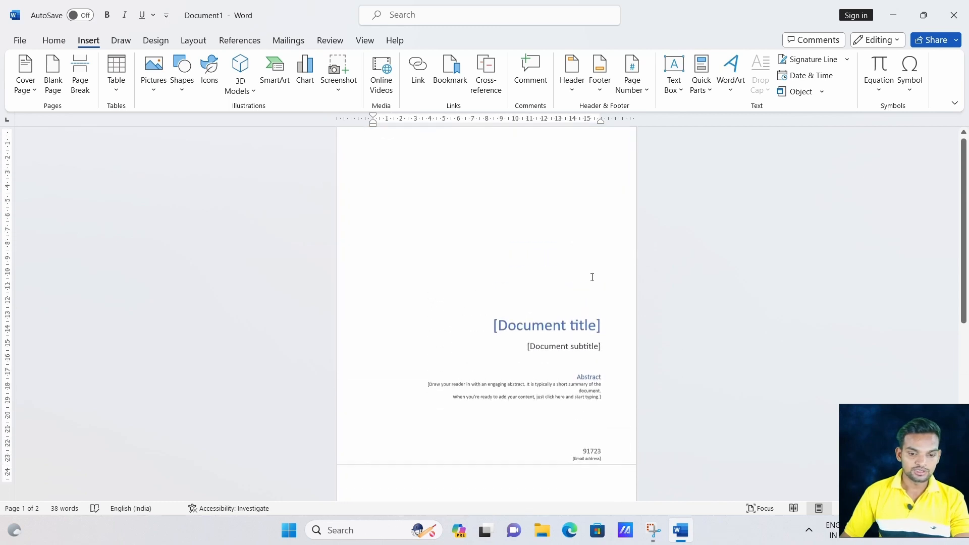
Replace the Facet title placeholder with 'ENGLISH SPOKEN' and the subtitle with 'Learn At home'.
click(581, 327)
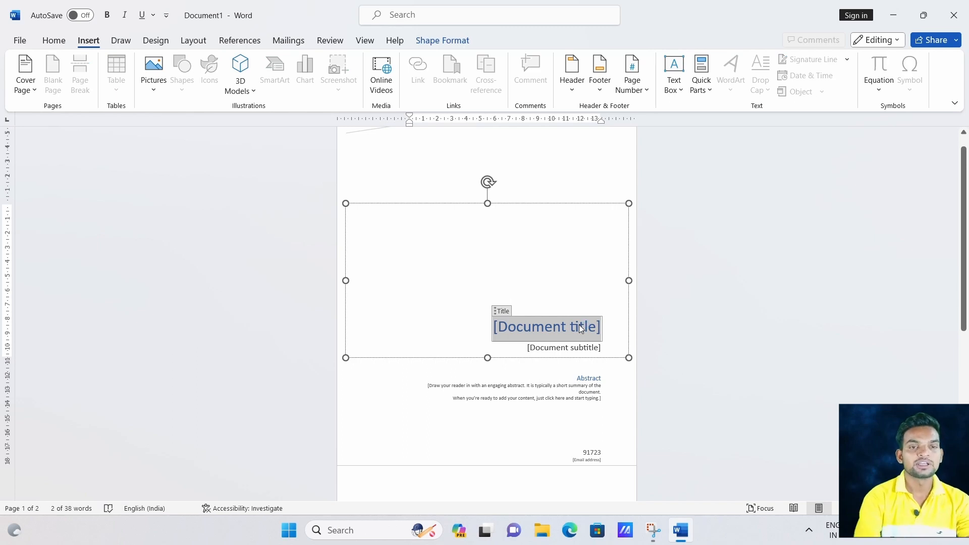
text(E)
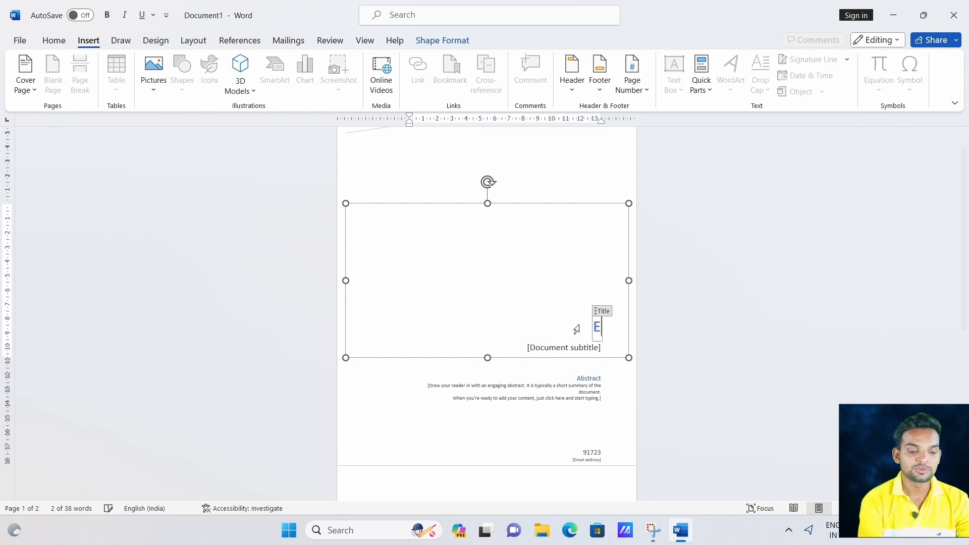
text(NGLISH )
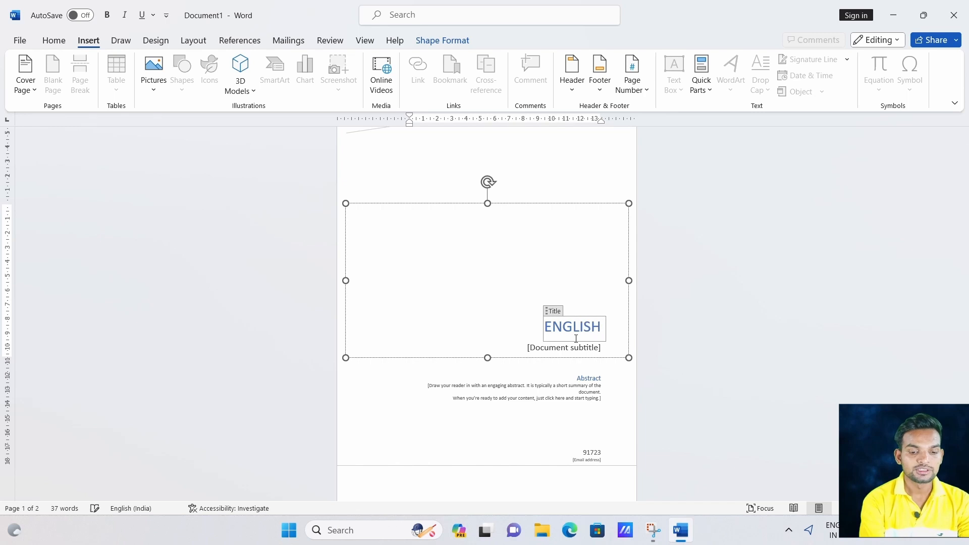
text(SPOKEN)
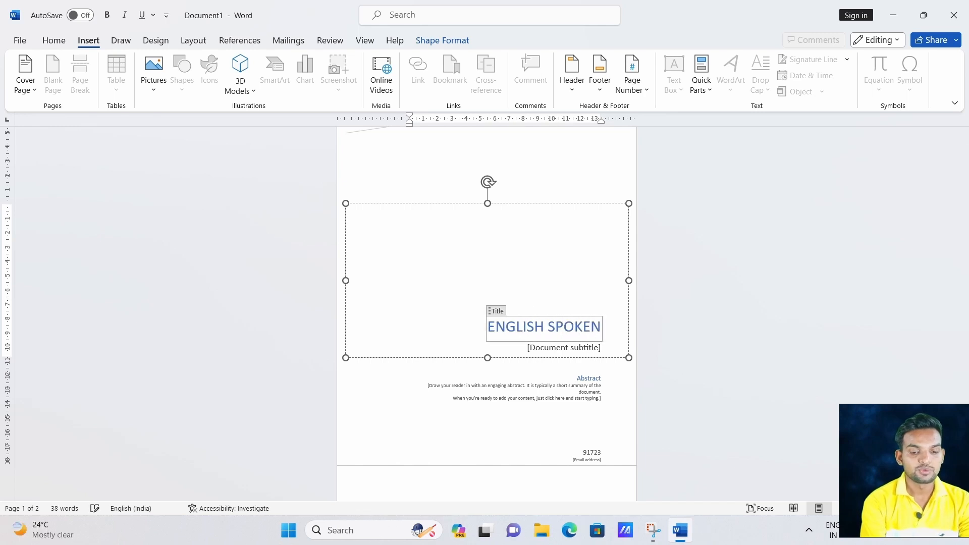
click(584, 349)
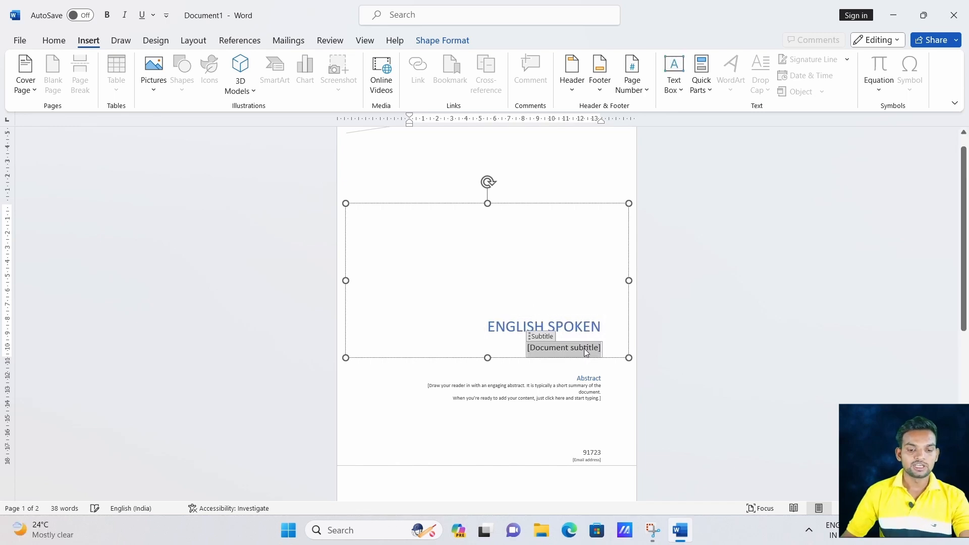
text(L)
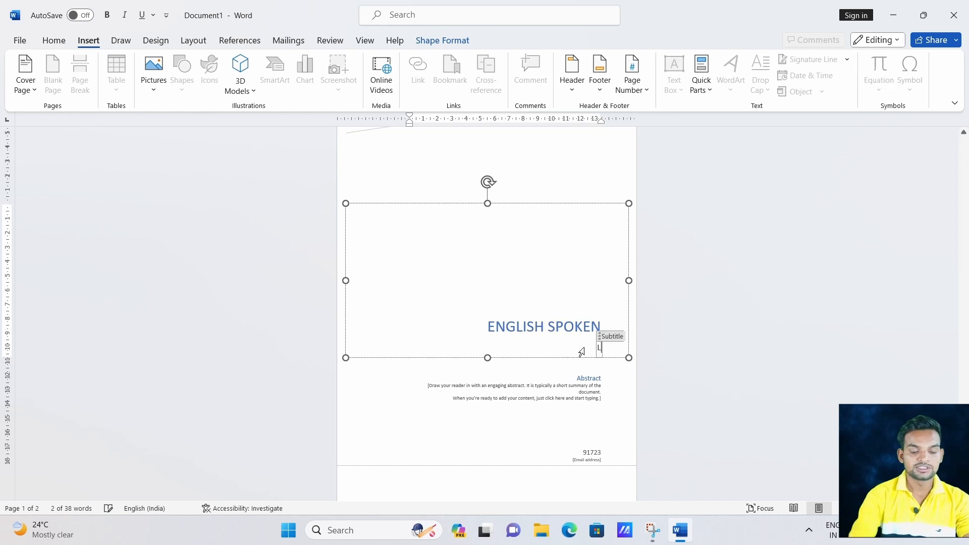
text(earn At home)
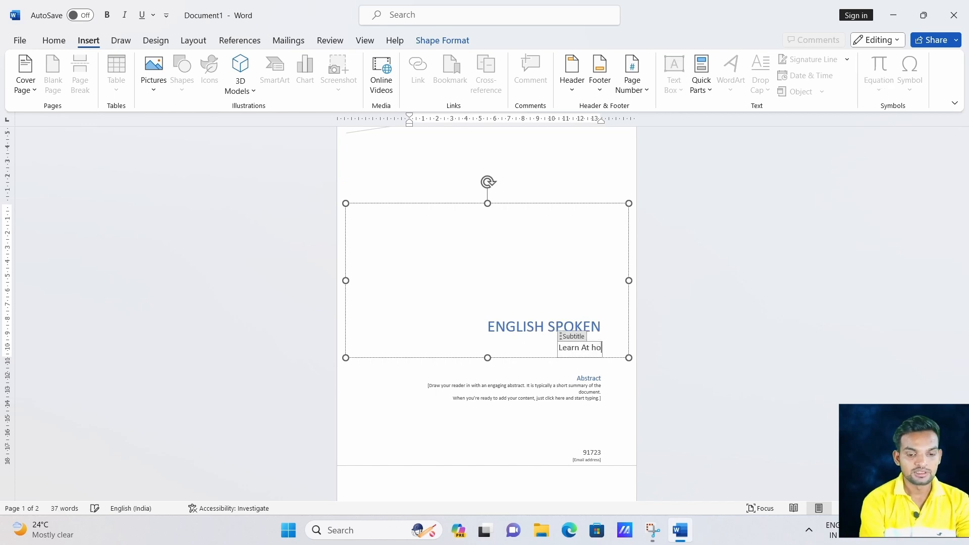
Overwrite the Abstract heading with a name and replace the abstract placeholder text with 'Sentence'.
double_click(587, 380)
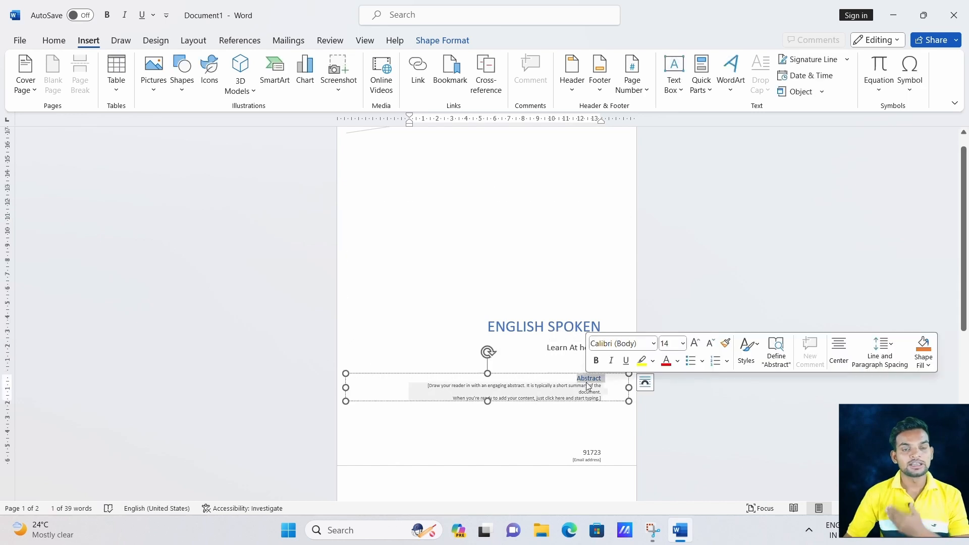
text(Shivam)
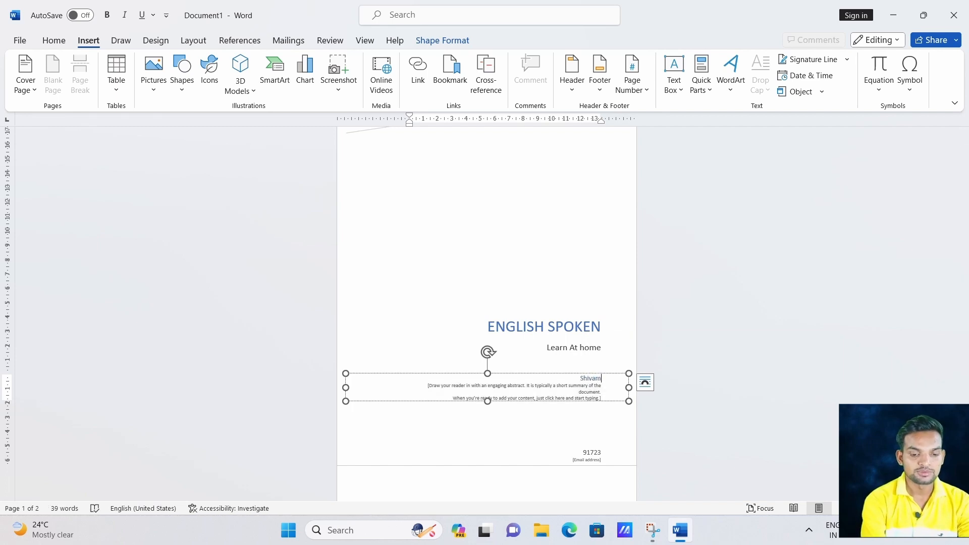
click(536, 392)
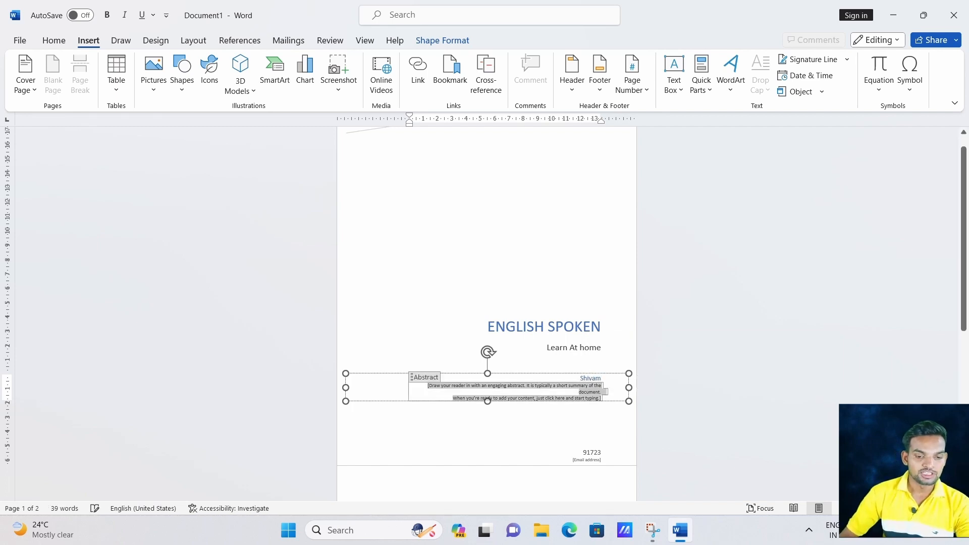
click(541, 391)
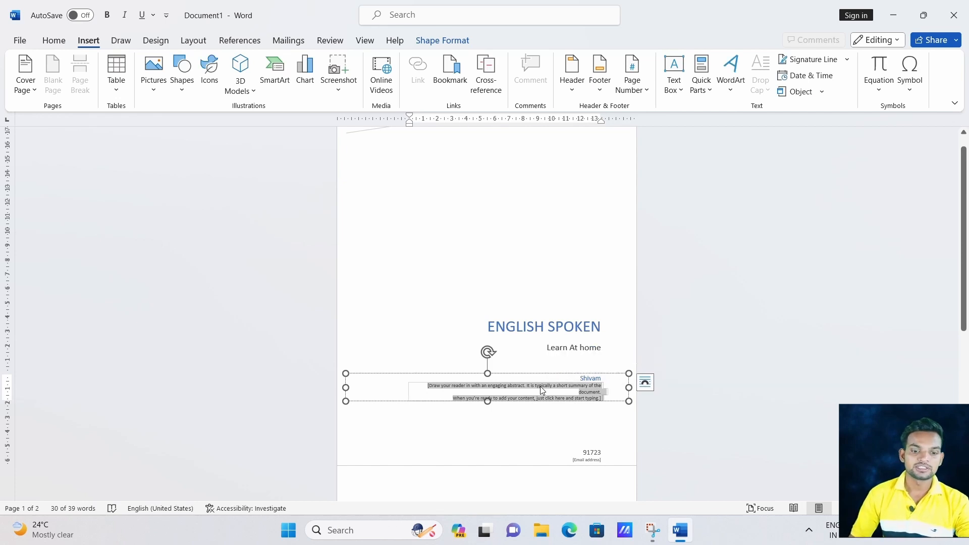
key(BackSpace)
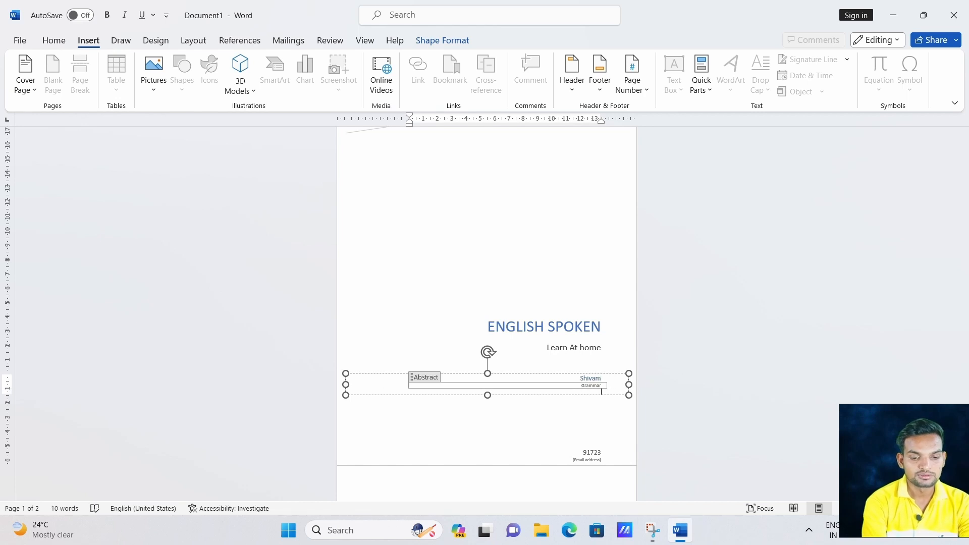
text(Se)
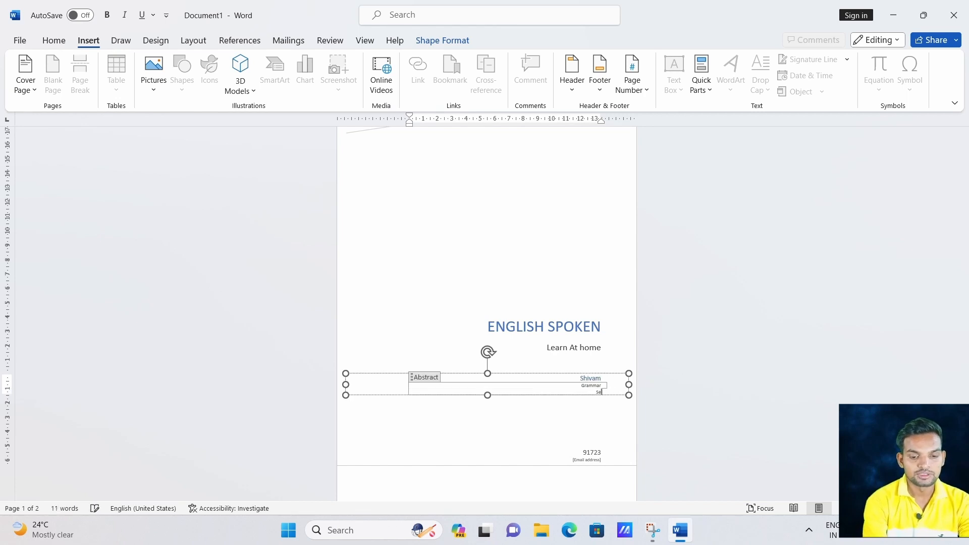
text(ntence)
key(Return)
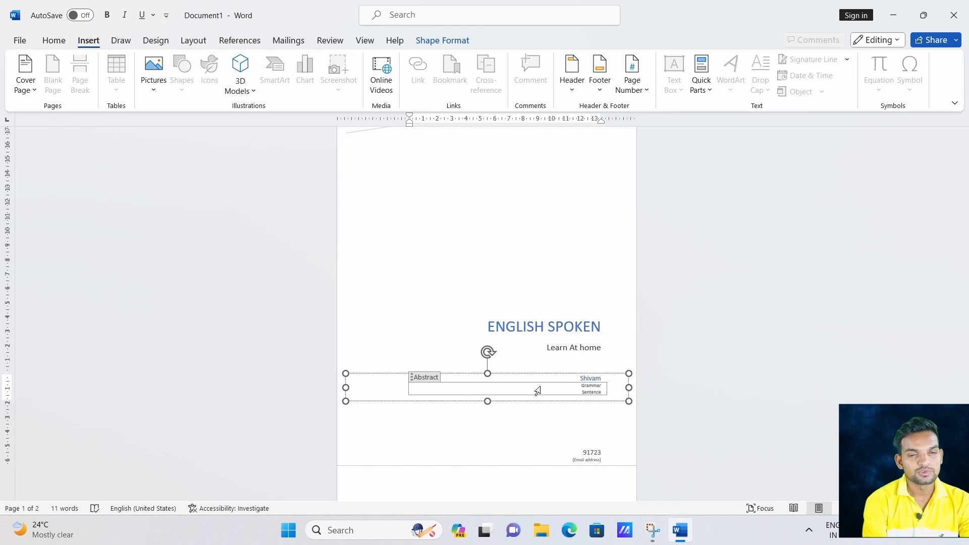
scroll(540, 389, down, 1)
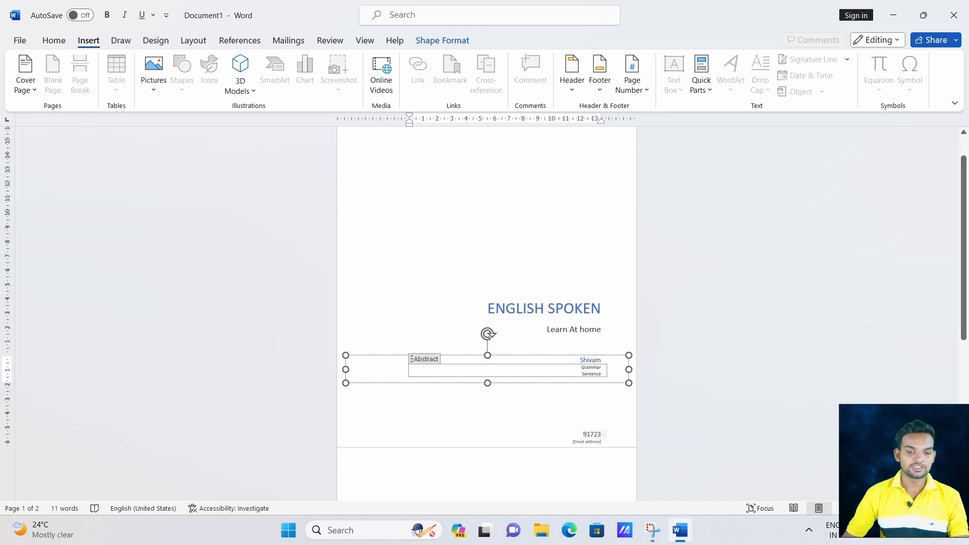
Set the author field to 1999 and type the contact's e-mail address into the e-mail placeholder.
double_click(594, 435)
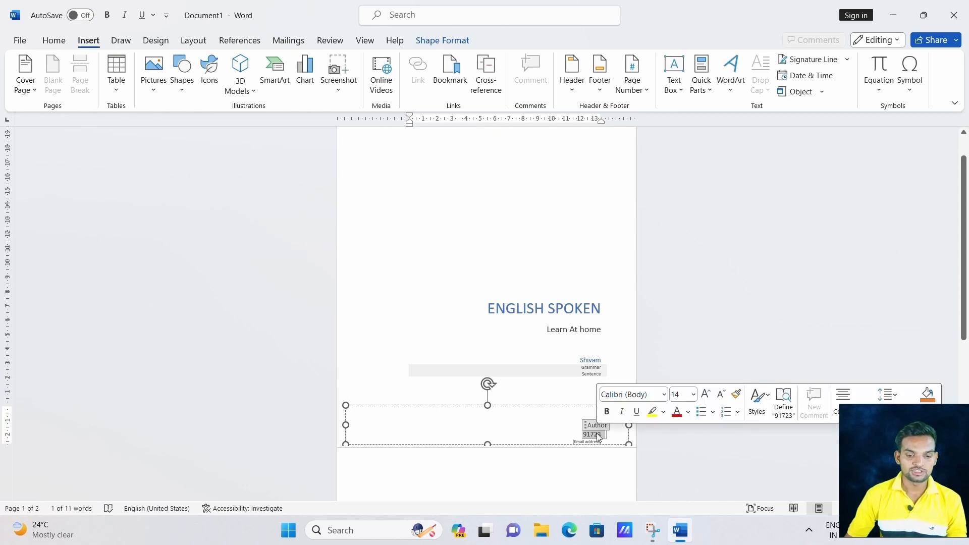
text(199)
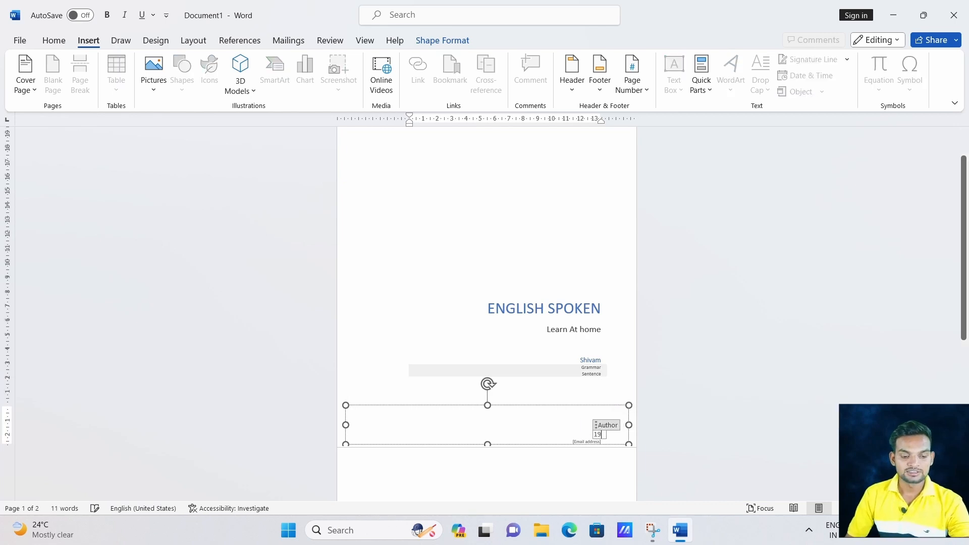
click(594, 442)
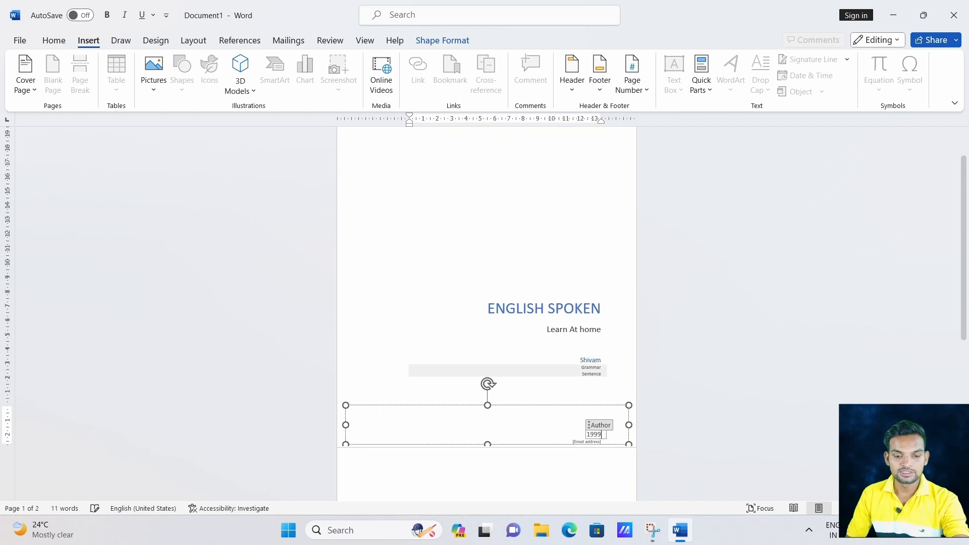
double_click(595, 442)
scroll(595, 442, down, 2)
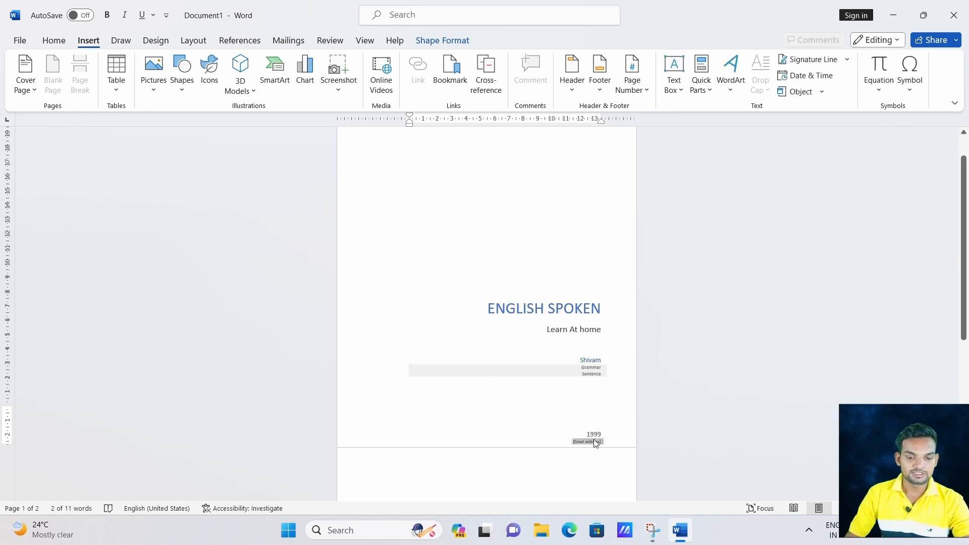
scroll(594, 443, up, 5)
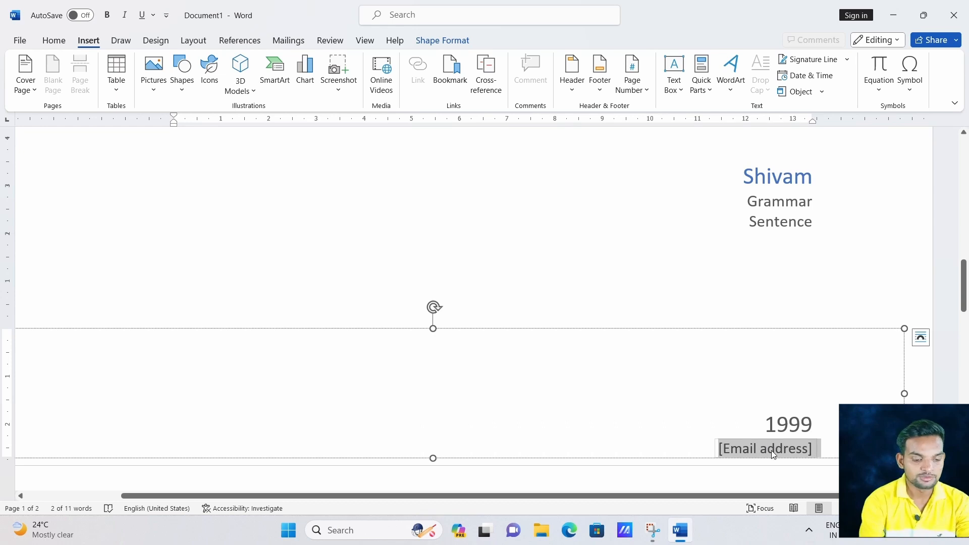
text(ap)
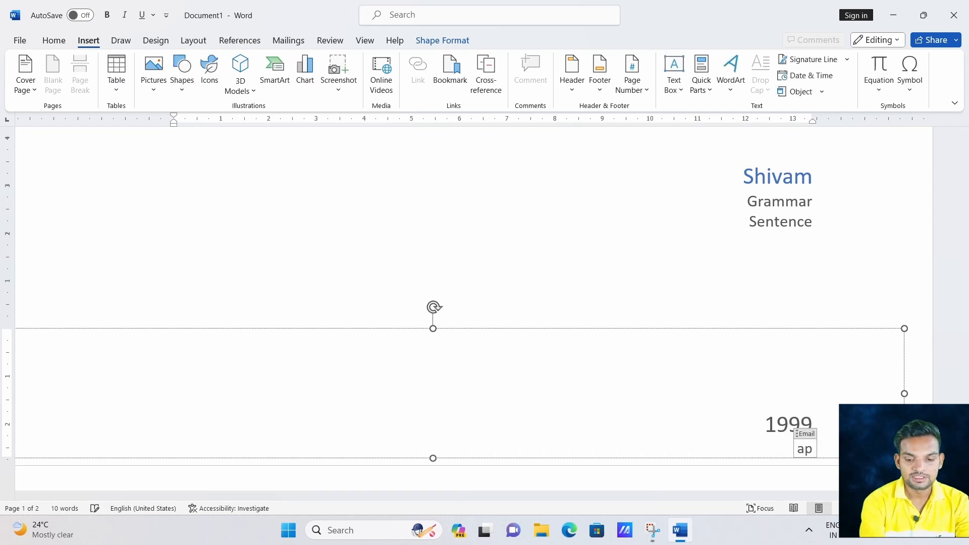
key(BackSpace)
key(BackSpace)
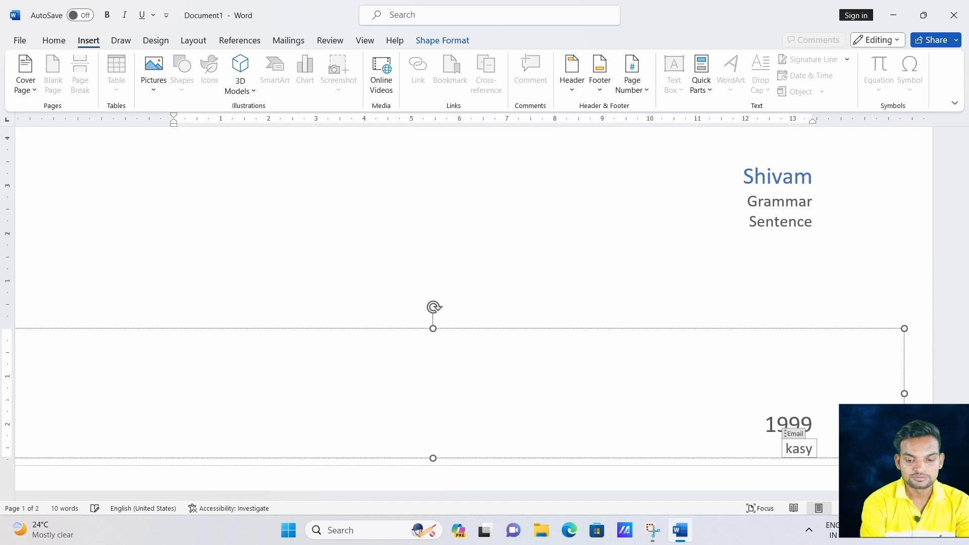
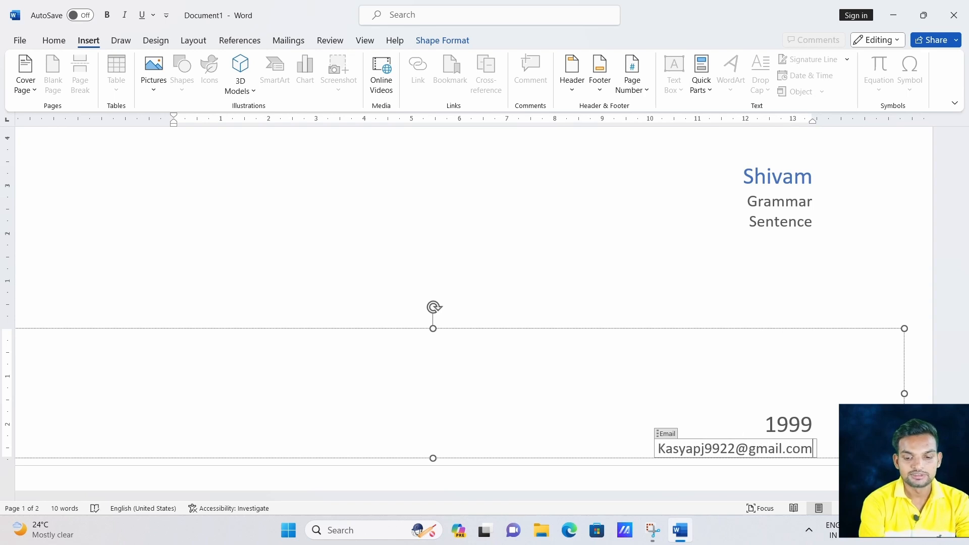
View the full page and browse the built-in cover page gallery of Retrospect, Semaphore, Sideline and others.
scroll(815, 354, up, 3)
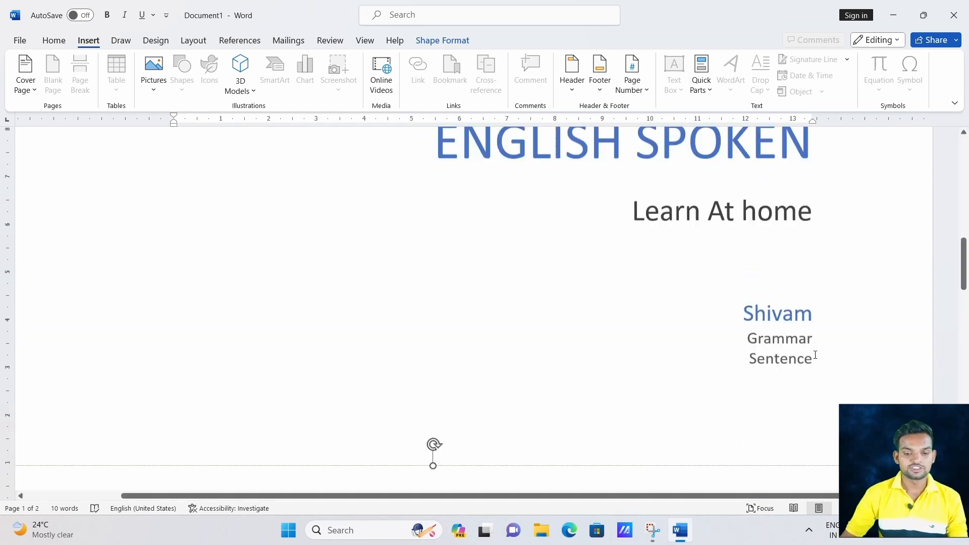
scroll(815, 355, up, 10)
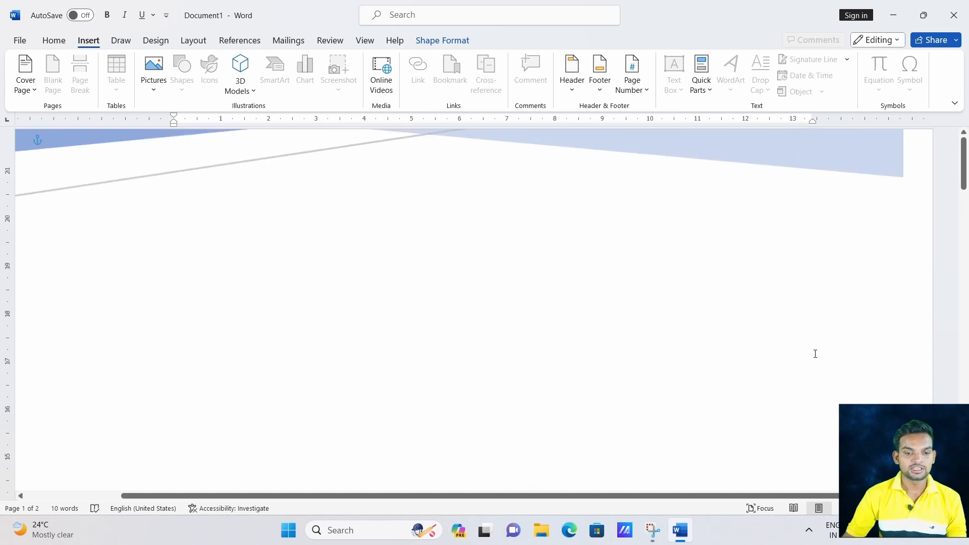
ctrl+scroll(881, 397, down, 5)
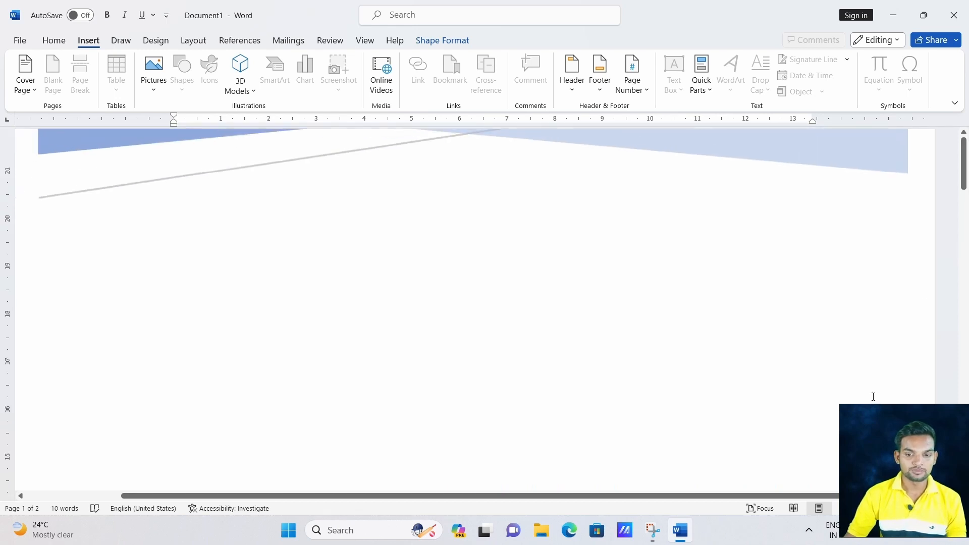
scroll(618, 339, down, 3)
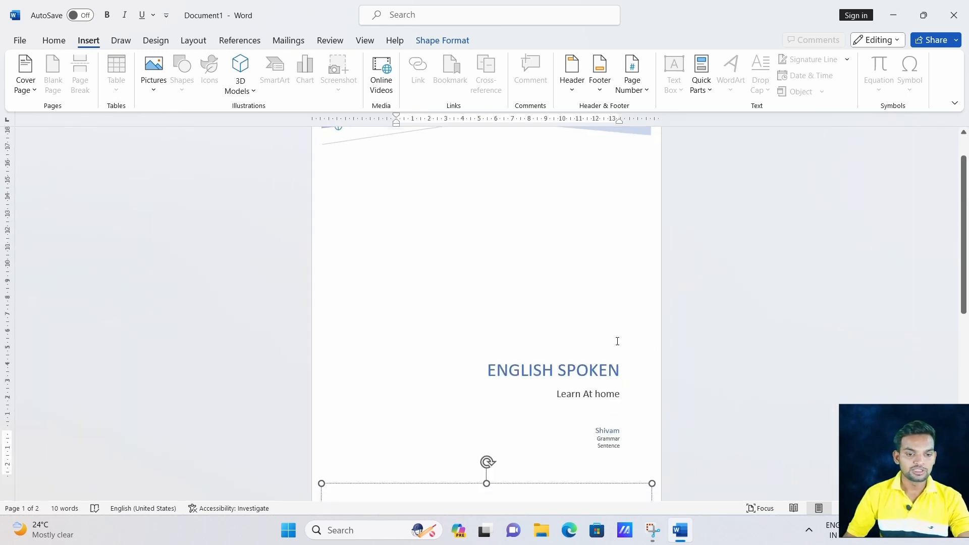
scroll(614, 340, up, 3)
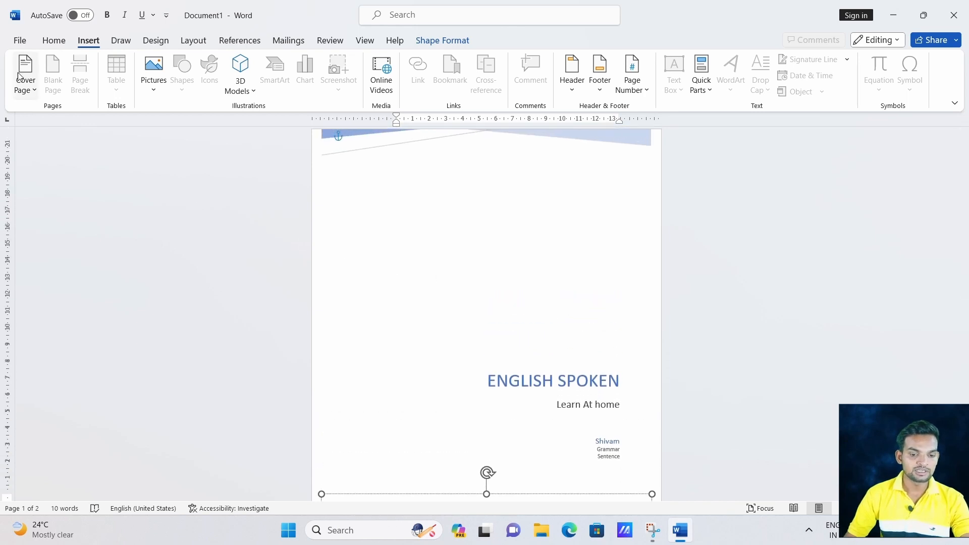
click(28, 85)
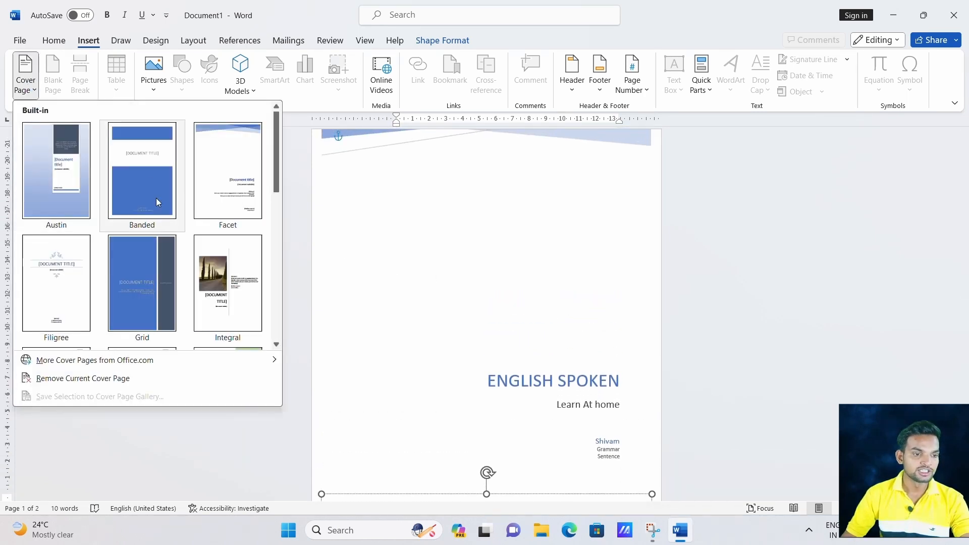
scroll(139, 303, down, 3)
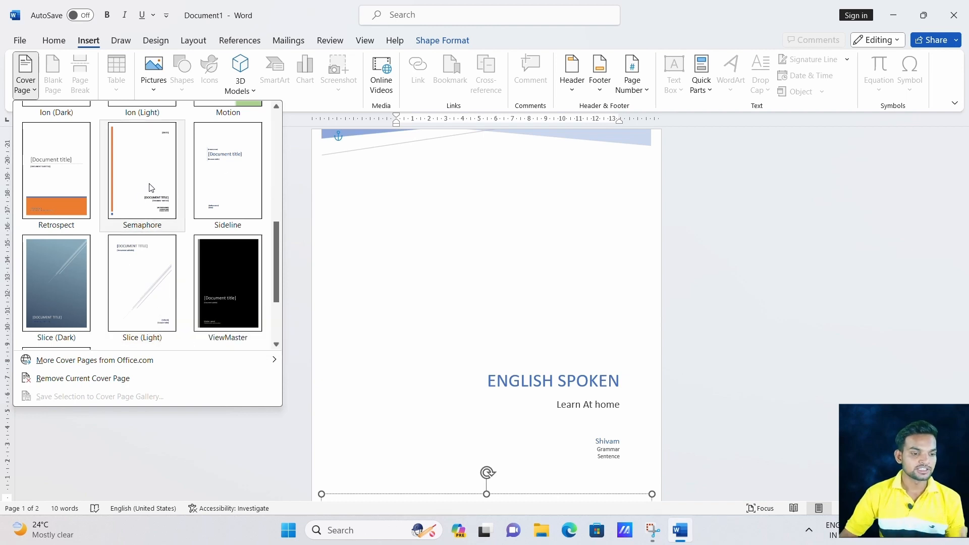
scroll(150, 184, up, 3)
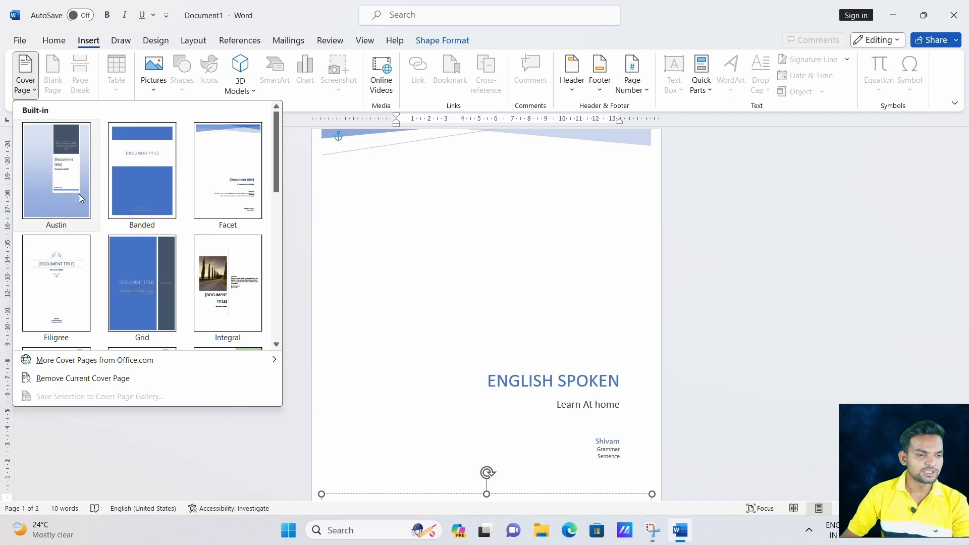
click(228, 270)
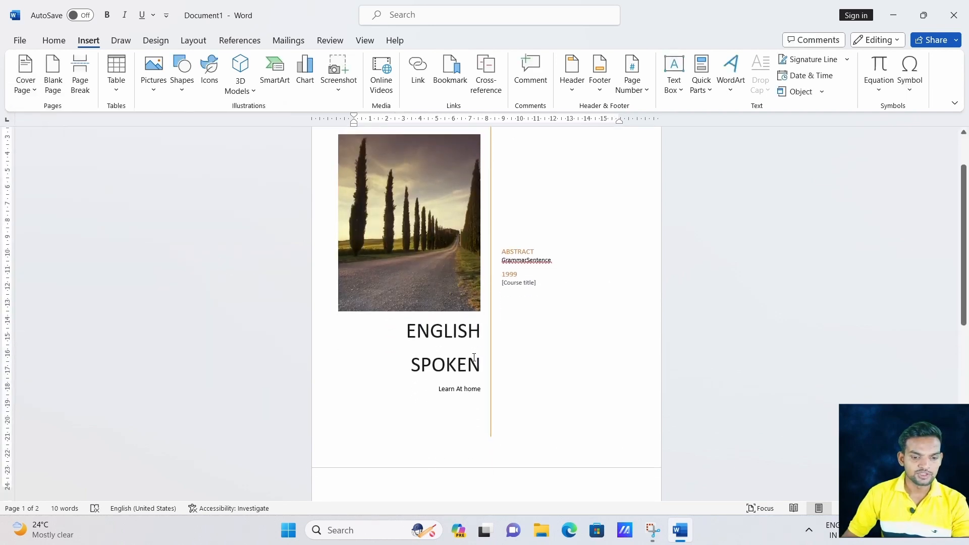
click(394, 286)
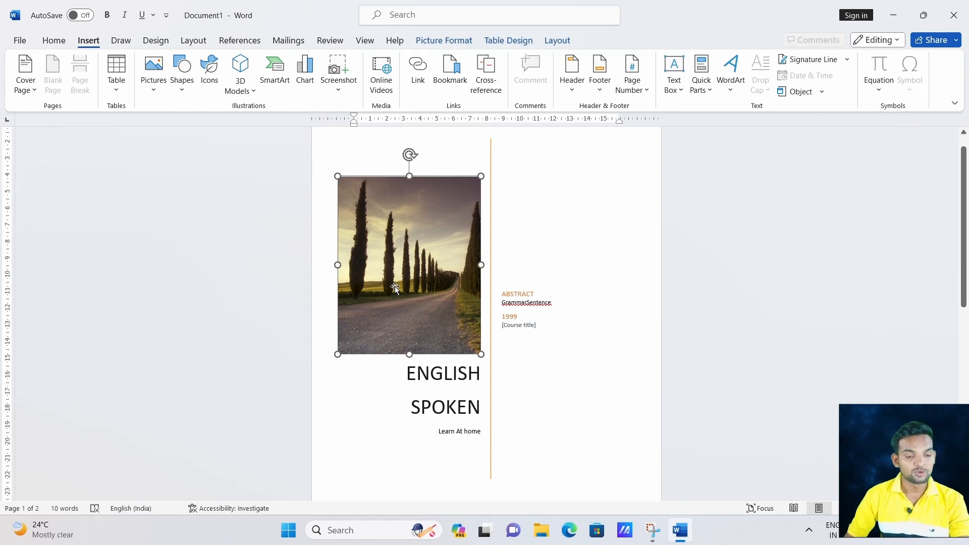
click(158, 94)
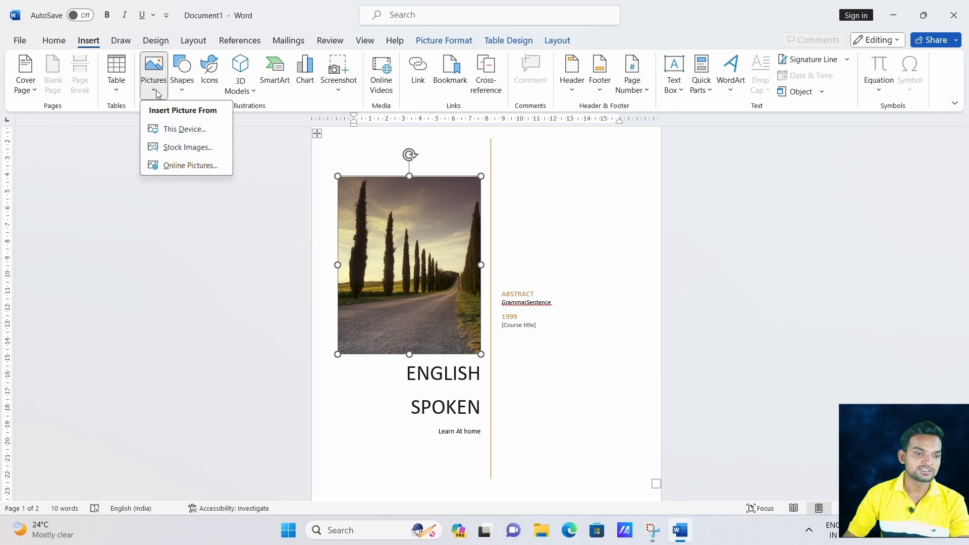
click(186, 140)
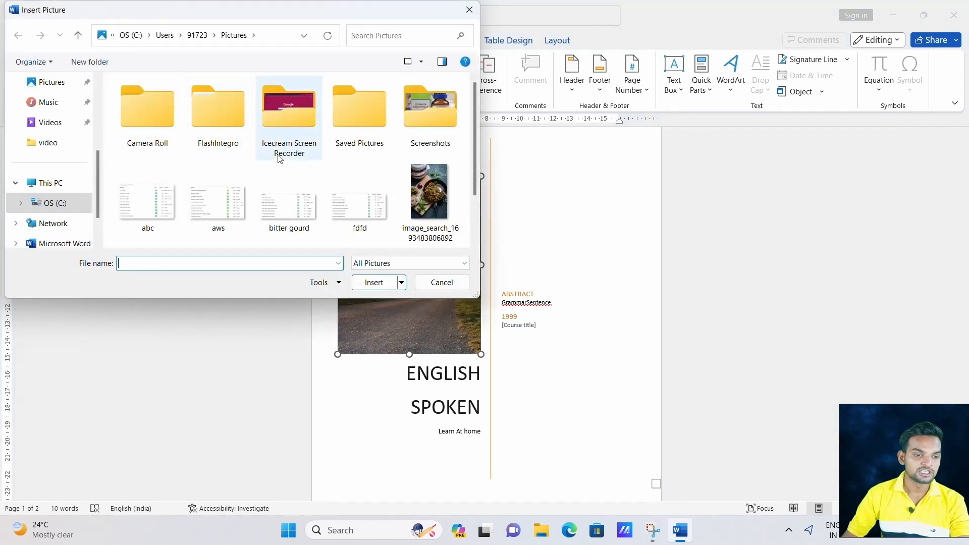
click(430, 199)
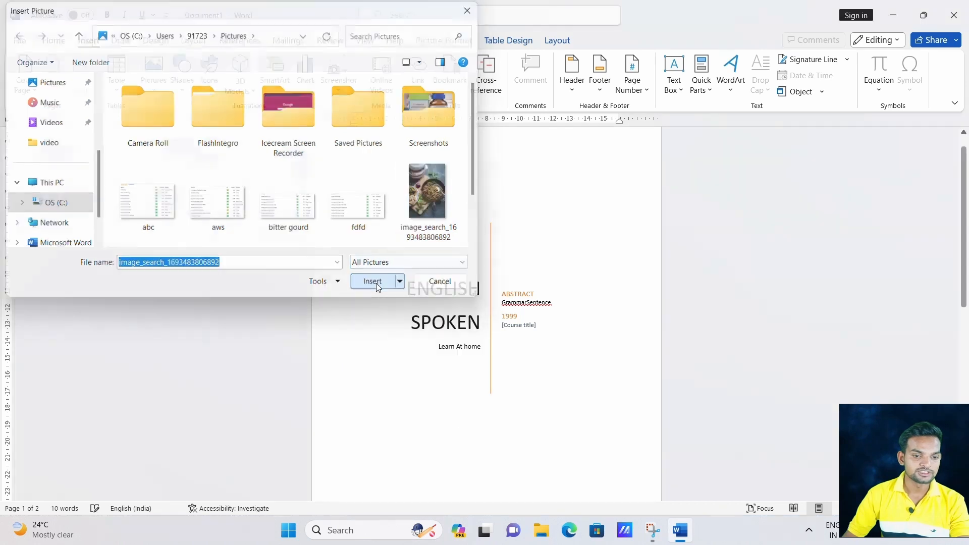
click(379, 283)
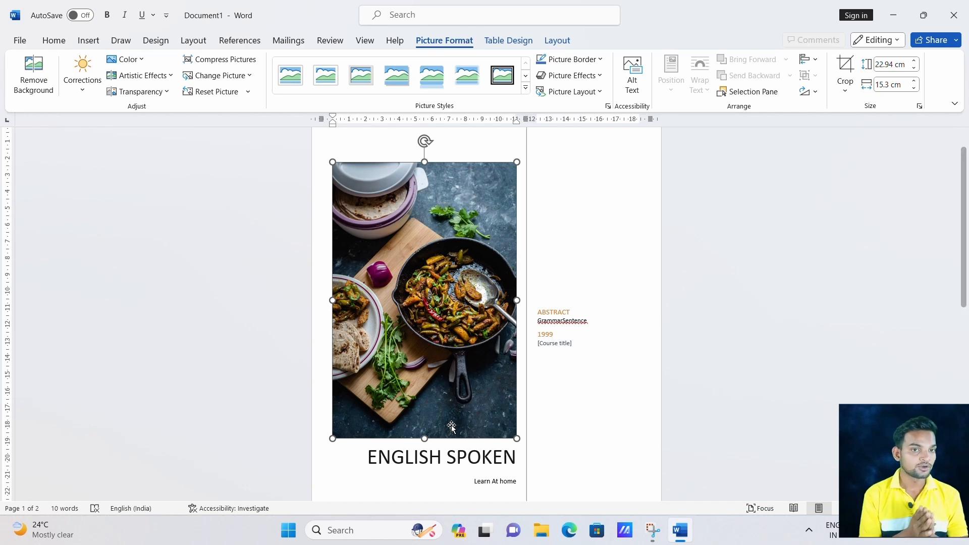
click(25, 78)
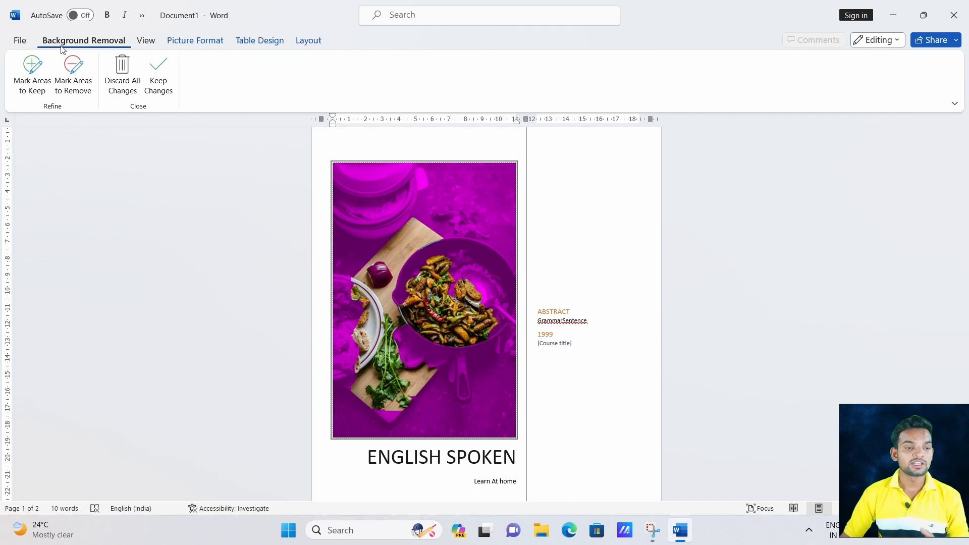
click(21, 43)
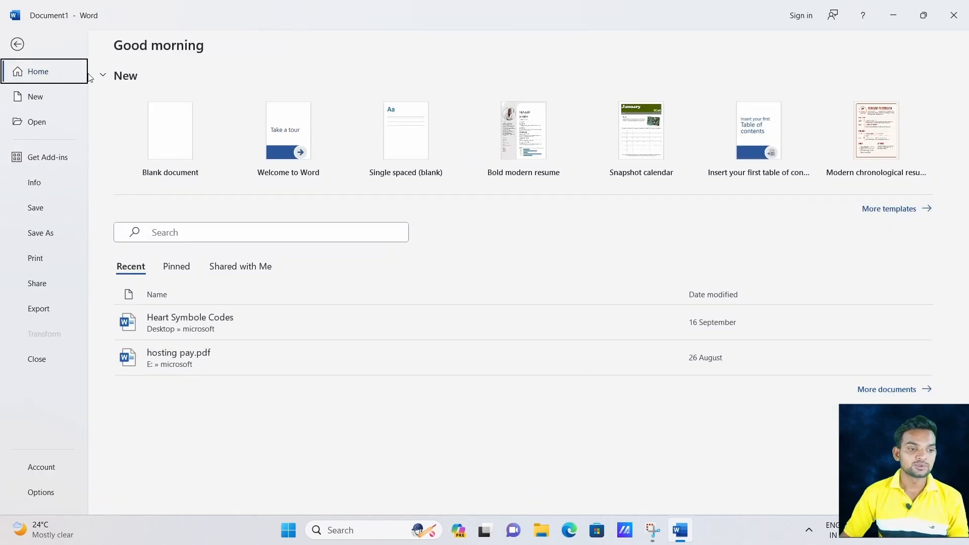
click(18, 43)
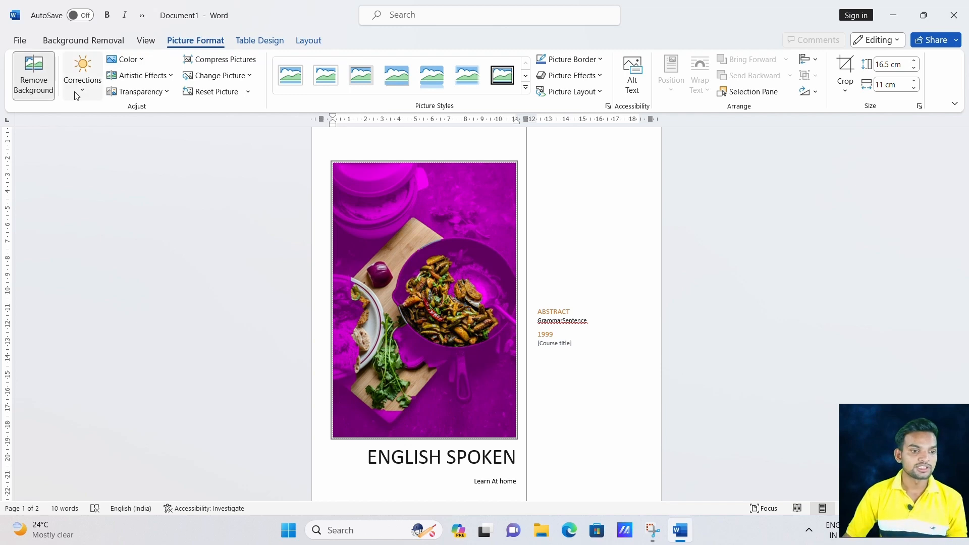
click(579, 192)
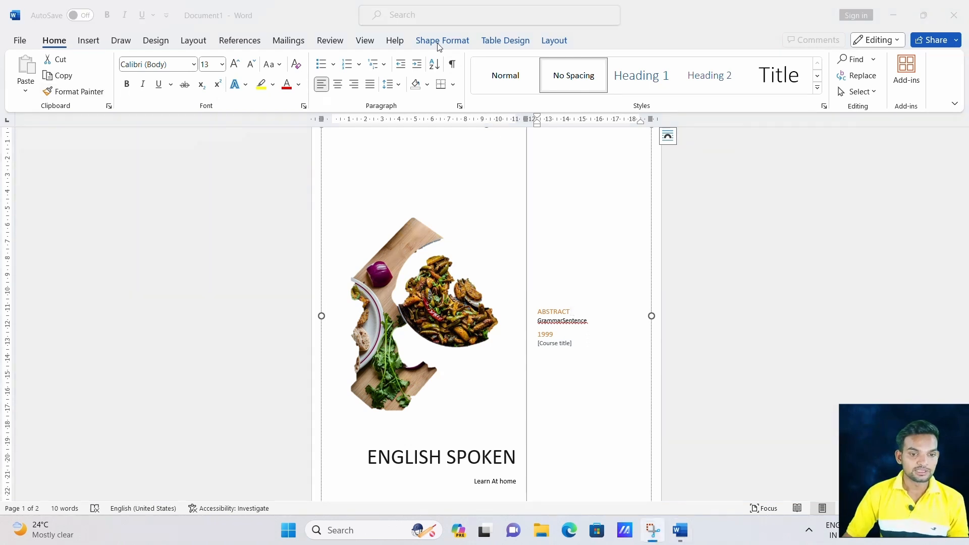
click(450, 291)
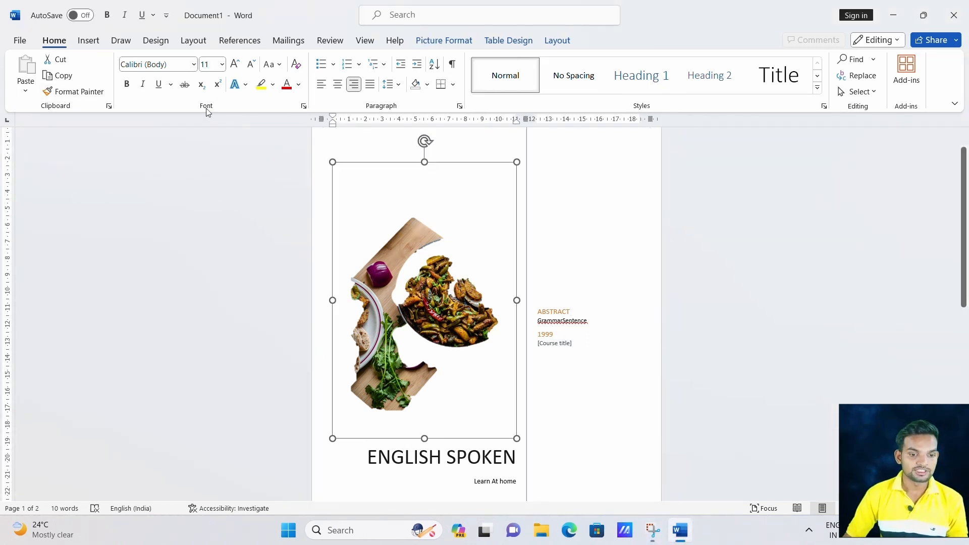
click(436, 41)
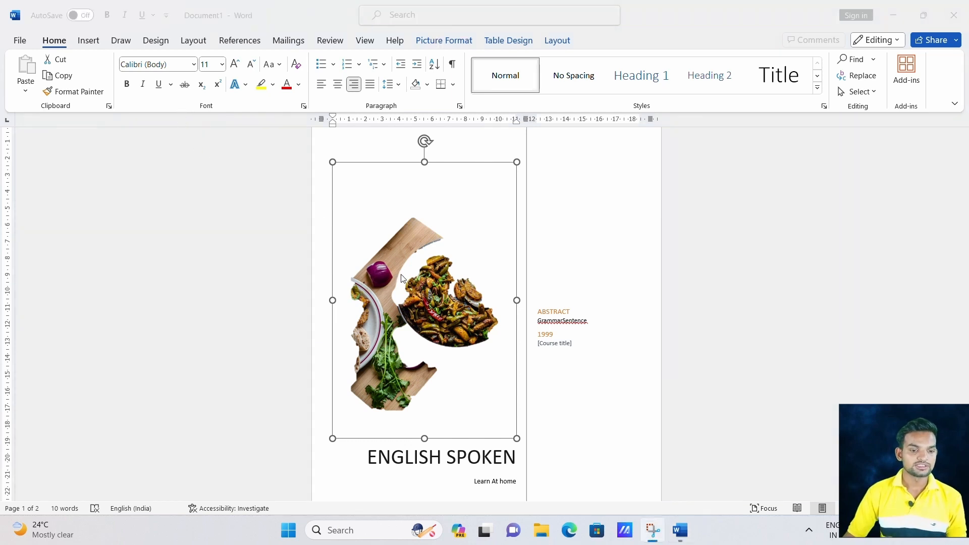
click(428, 271)
key(ctrl+z)
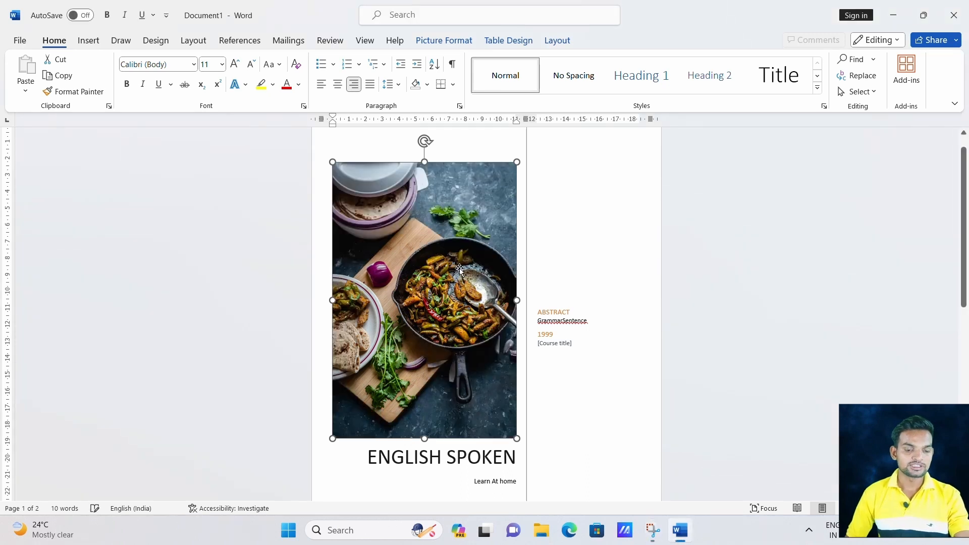
click(584, 227)
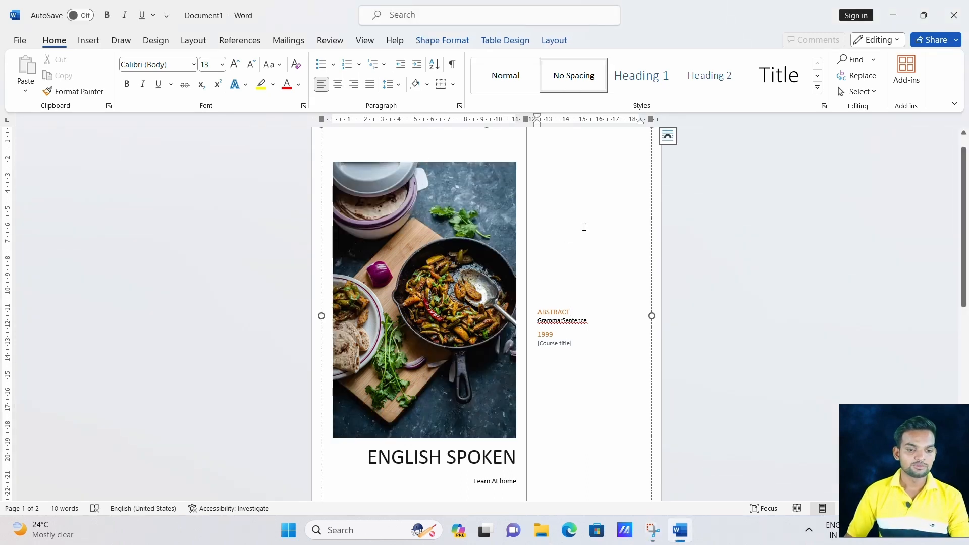
Select all content of the document and delete it, leaving one blank page with 0 words.
click(81, 45)
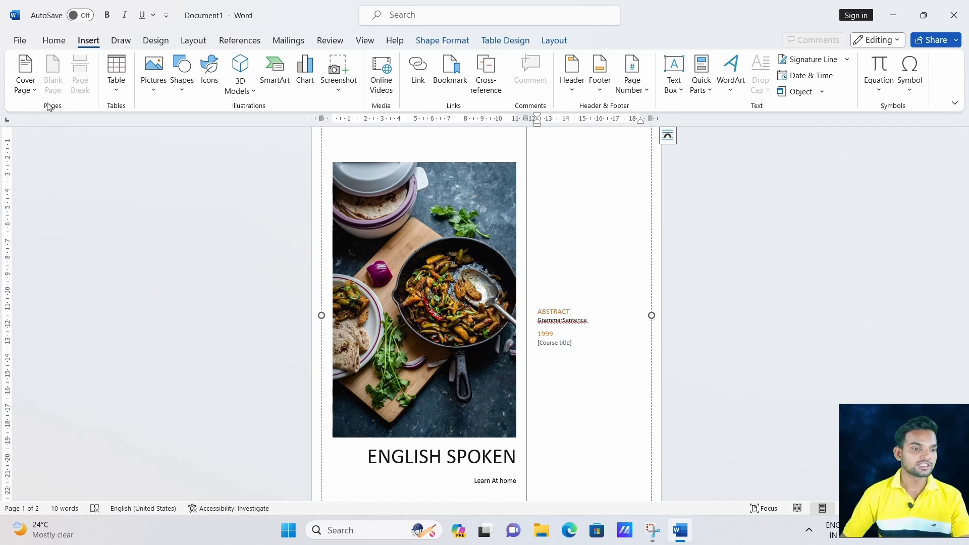
scroll(385, 250, down, 5)
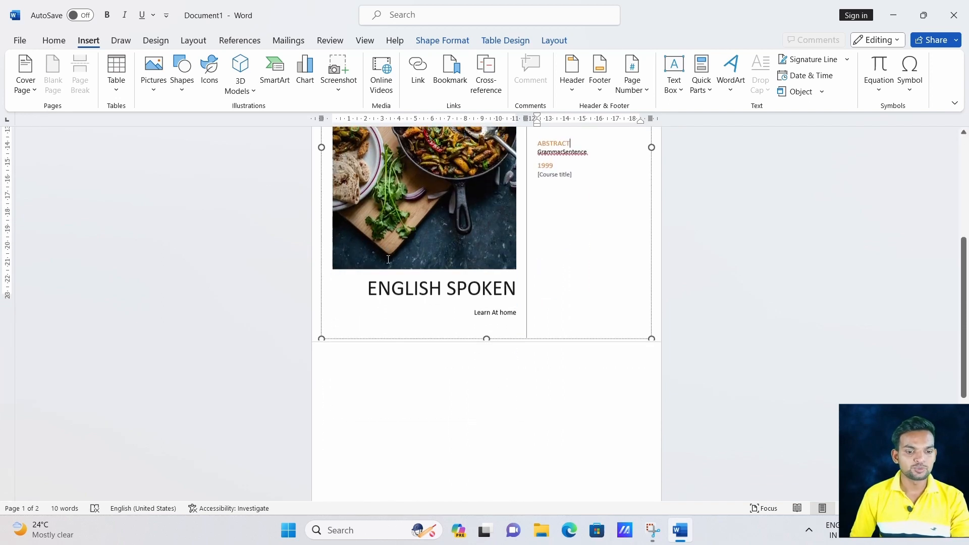
click(416, 370)
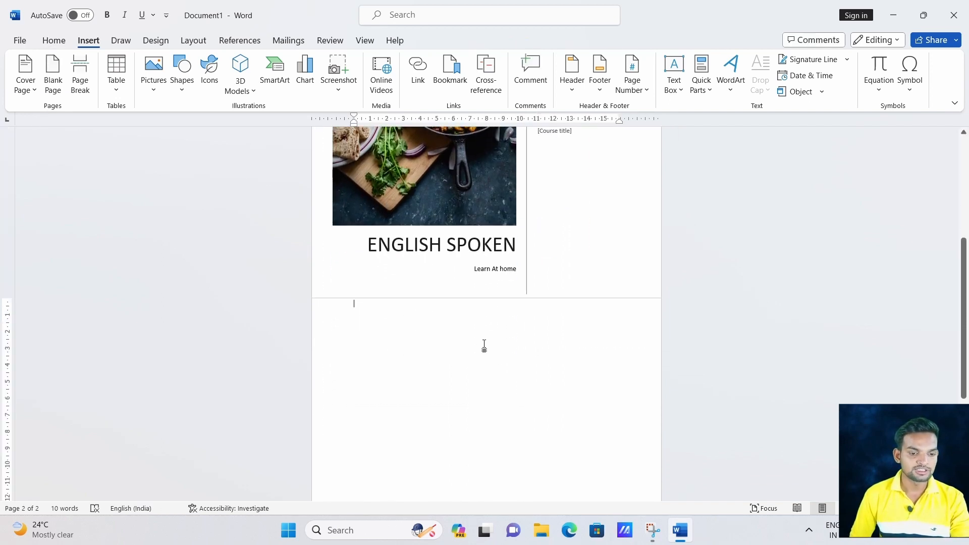
scroll(440, 256, up, 1)
key(ctrl+a)
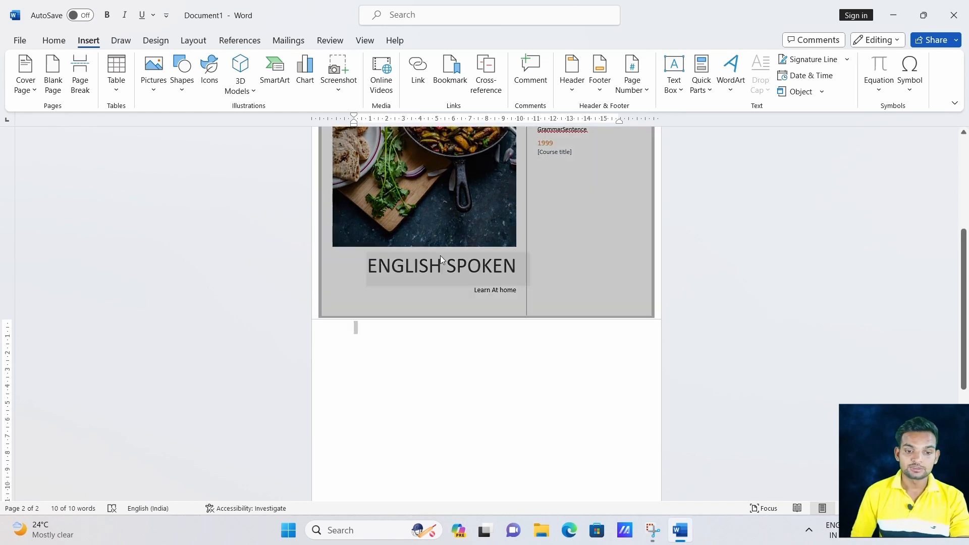
scroll(428, 268, up, 2)
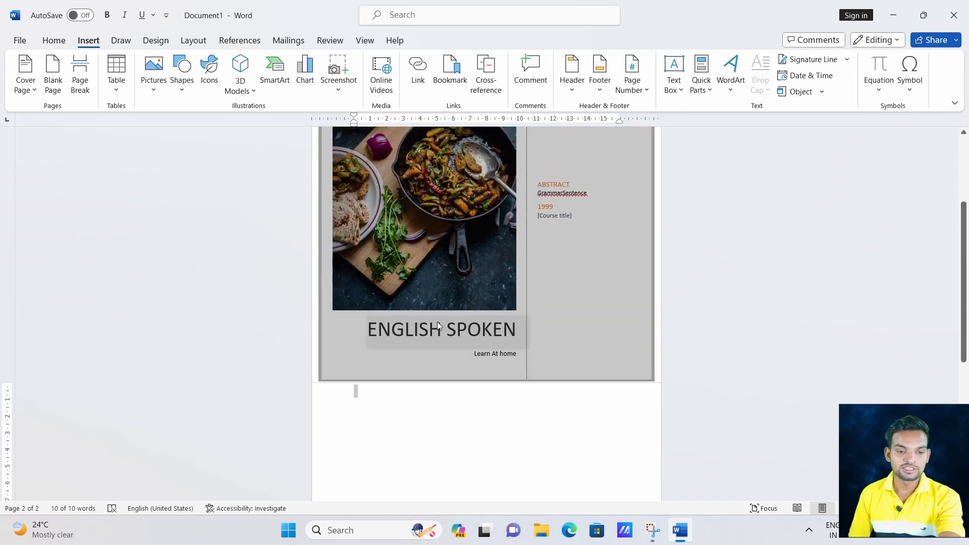
key(Delete)
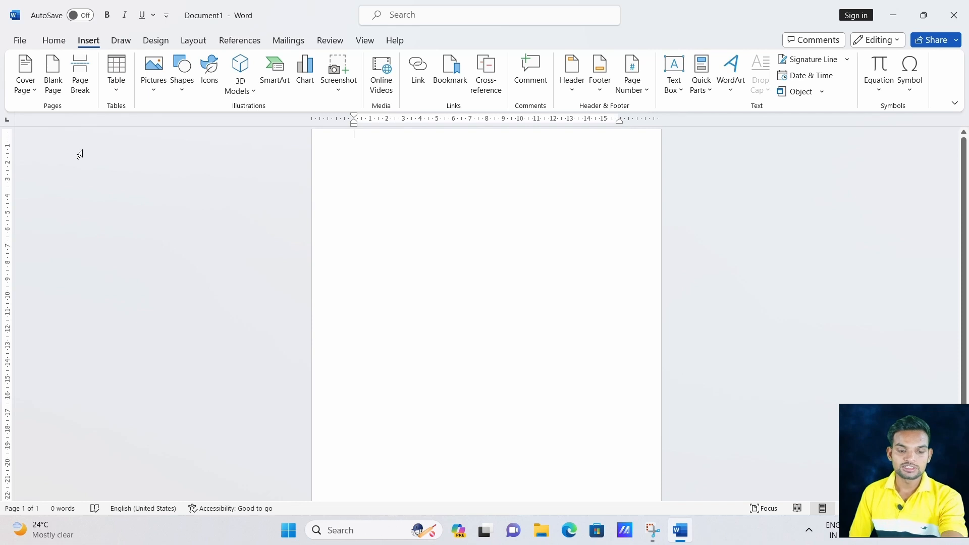
Insert the Insight 1 cover page from Office.com and select its pie-chart photo.
click(37, 91)
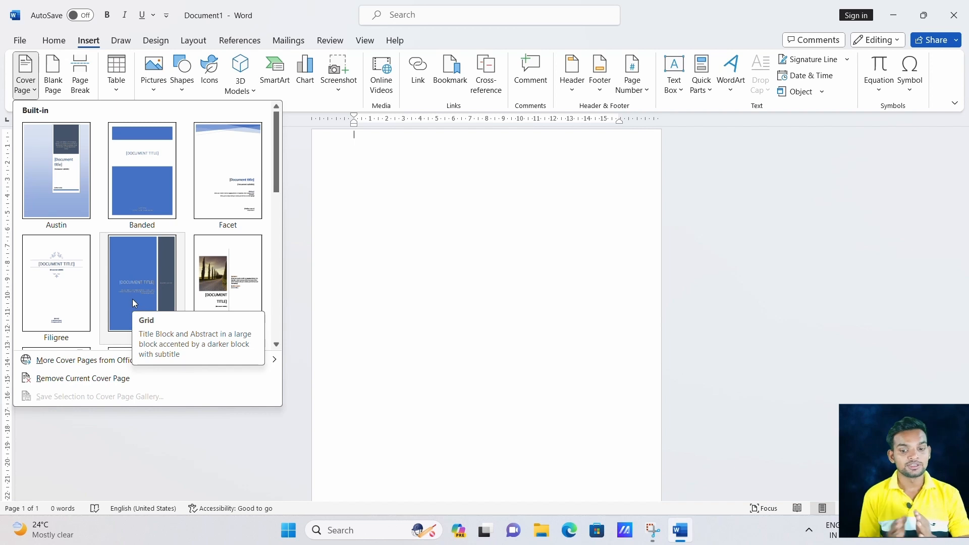
mouse_move(139, 367)
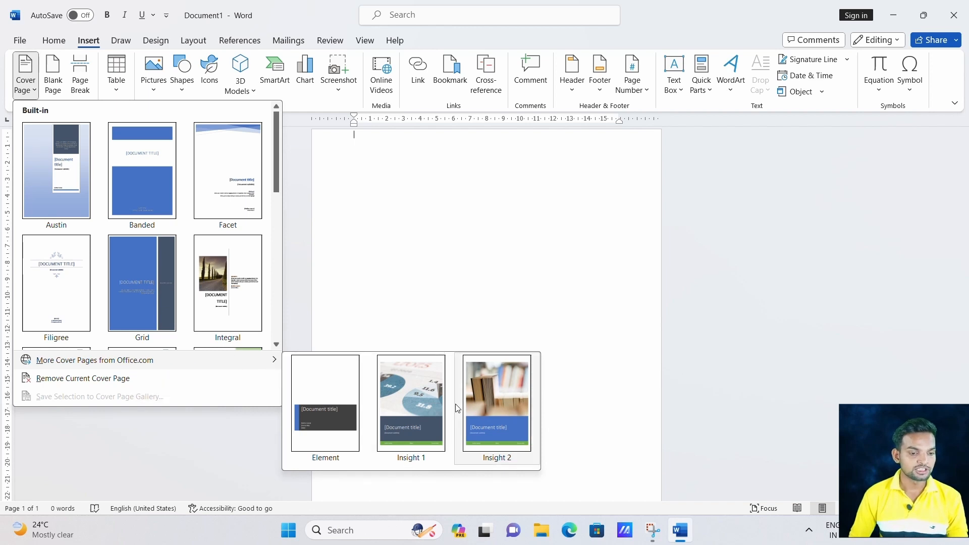
click(425, 407)
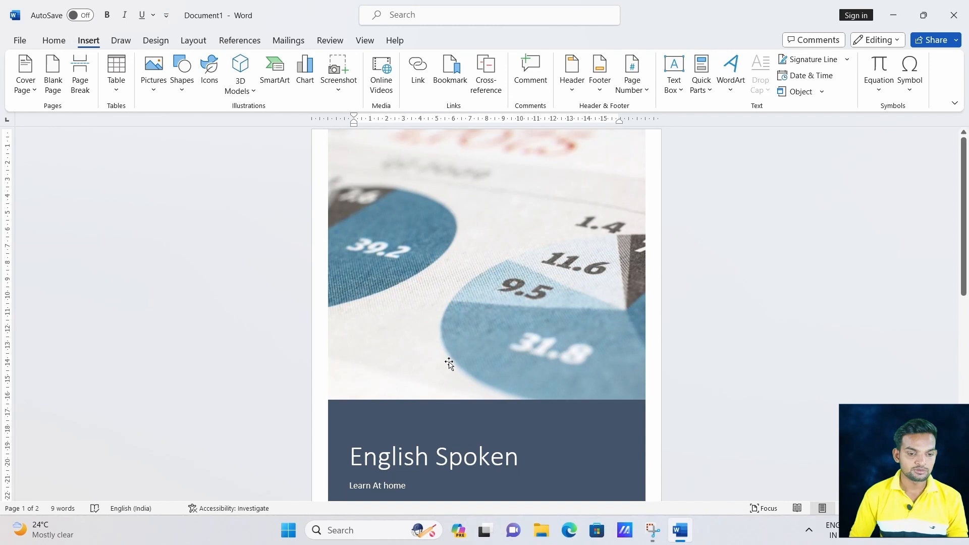
scroll(448, 362, down, 2)
scroll(450, 361, up, 2)
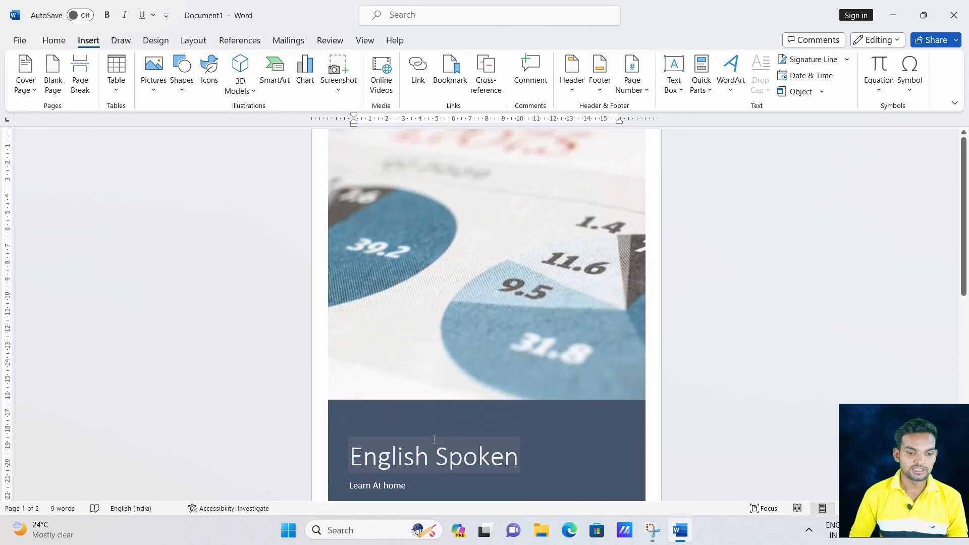
mouse_move(961, 223)
mouse_down()
mouse_move(967, 423)
mouse_move(966, 228)
mouse_up()
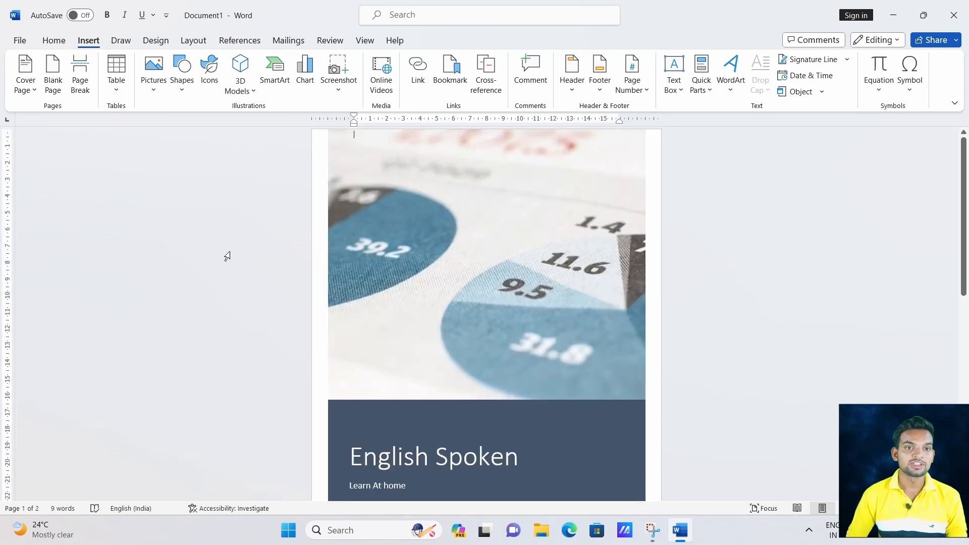
click(462, 236)
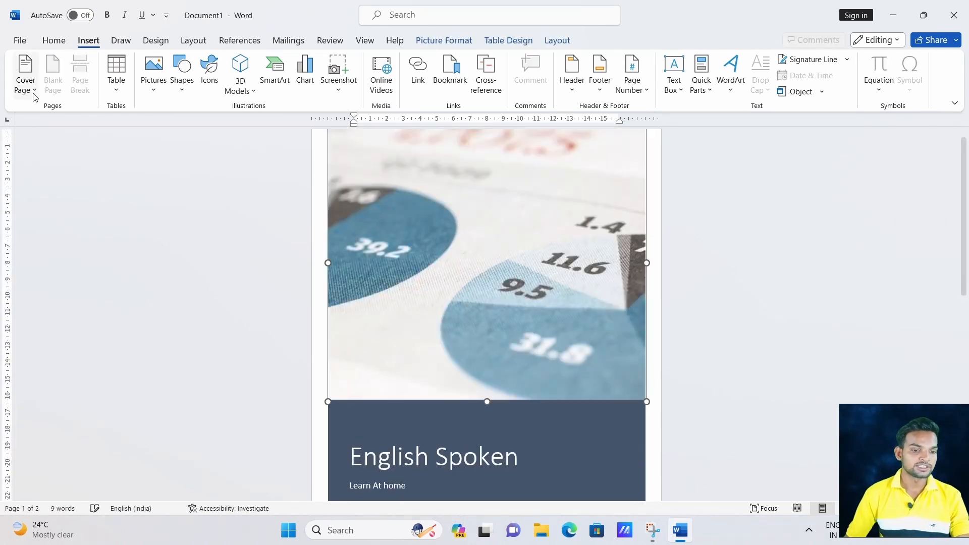
click(33, 91)
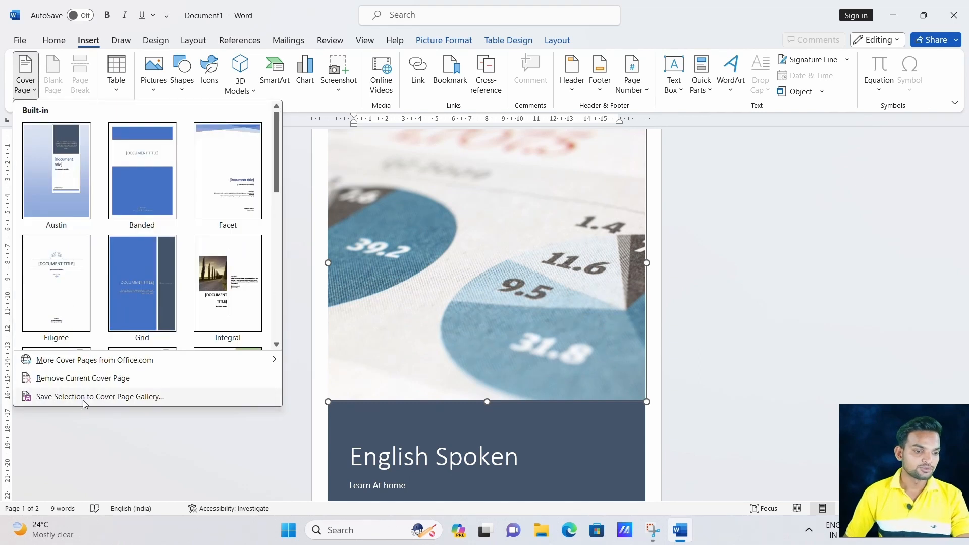
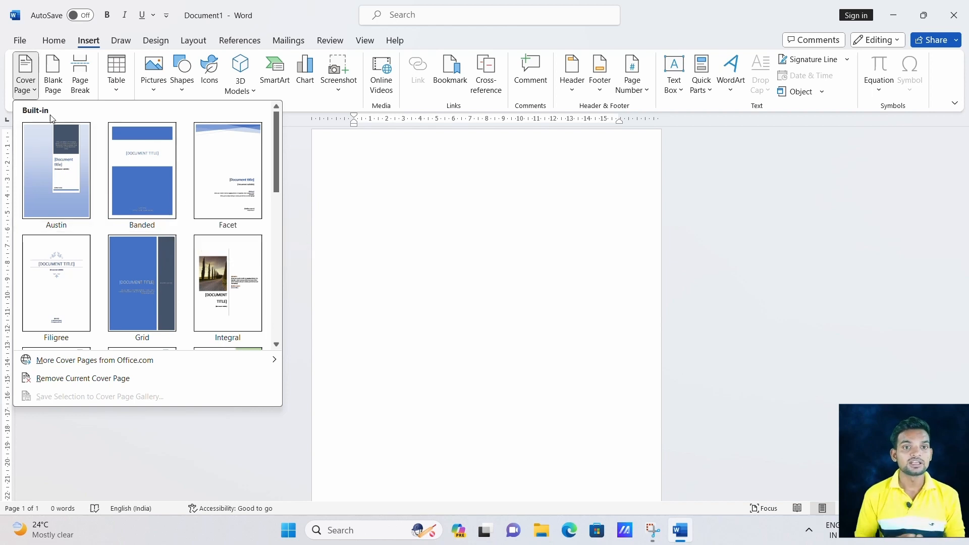
Add a blank page and delete it again, leaving a single page.
click(59, 76)
click(53, 75)
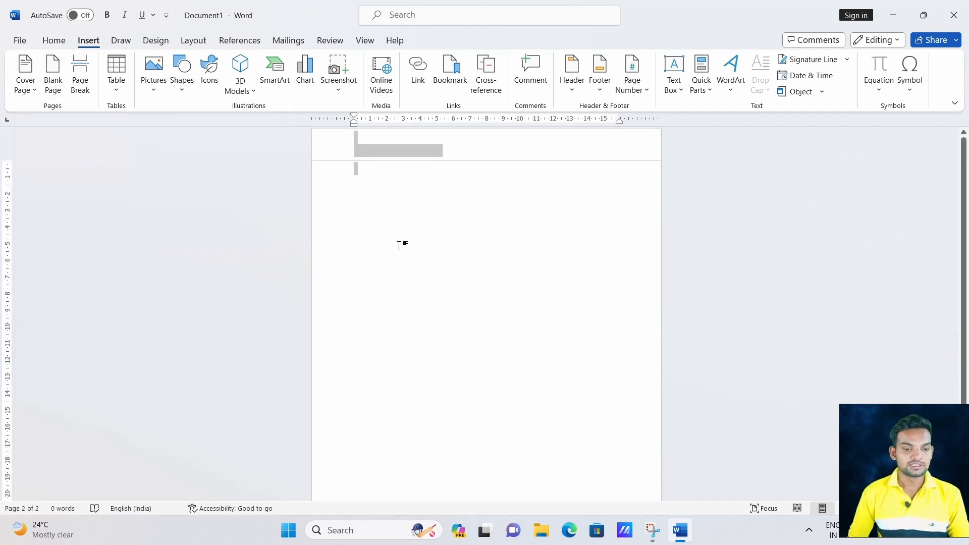
key(Delete)
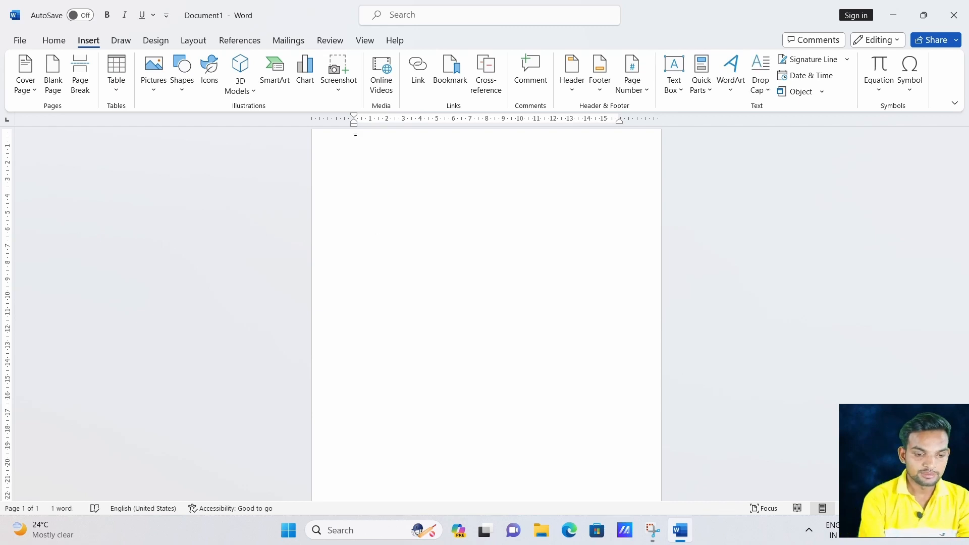
scroll(375, 239, up, 10)
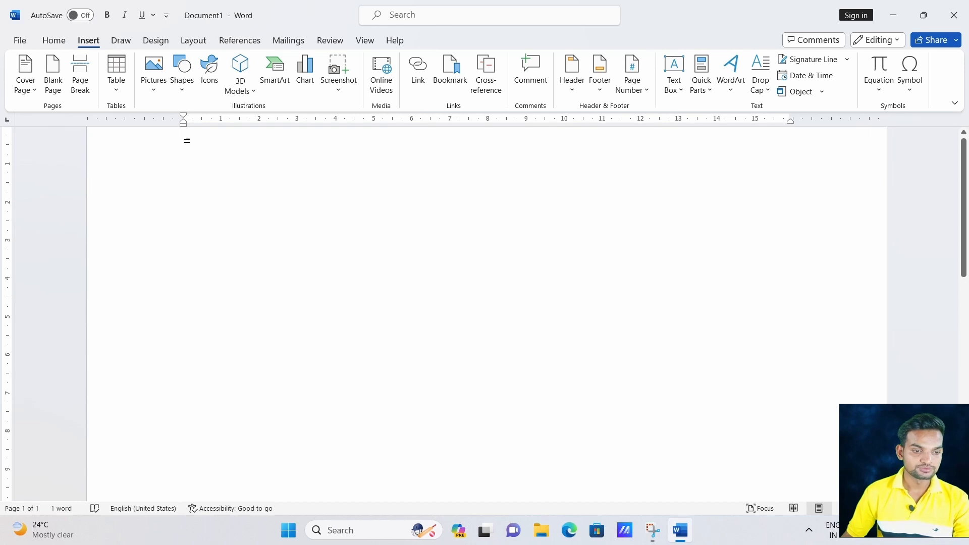
Enter the formula =rand(15,15) to generate repeated sample paragraphs over several pages.
text(rand)
text(())
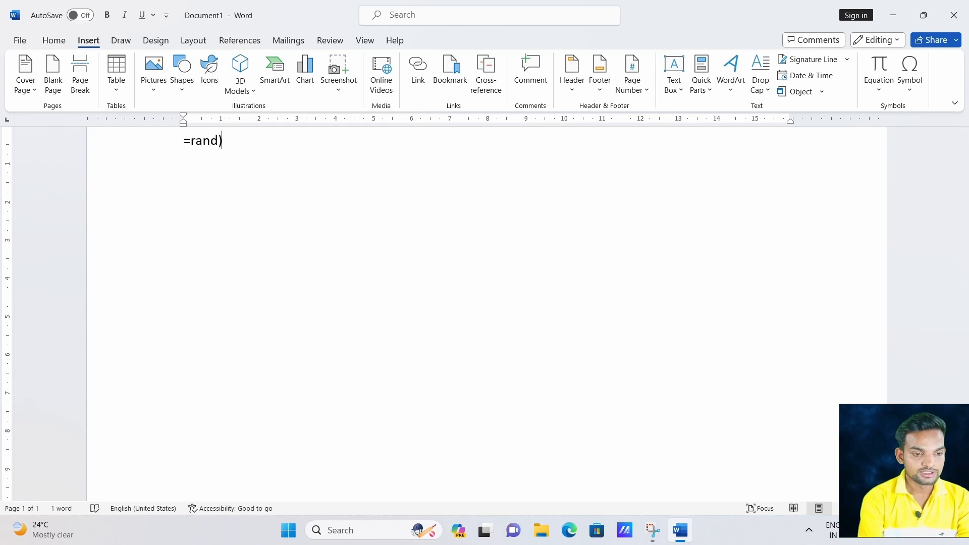
key(BackSpace)
key(BackSpace)
text(()
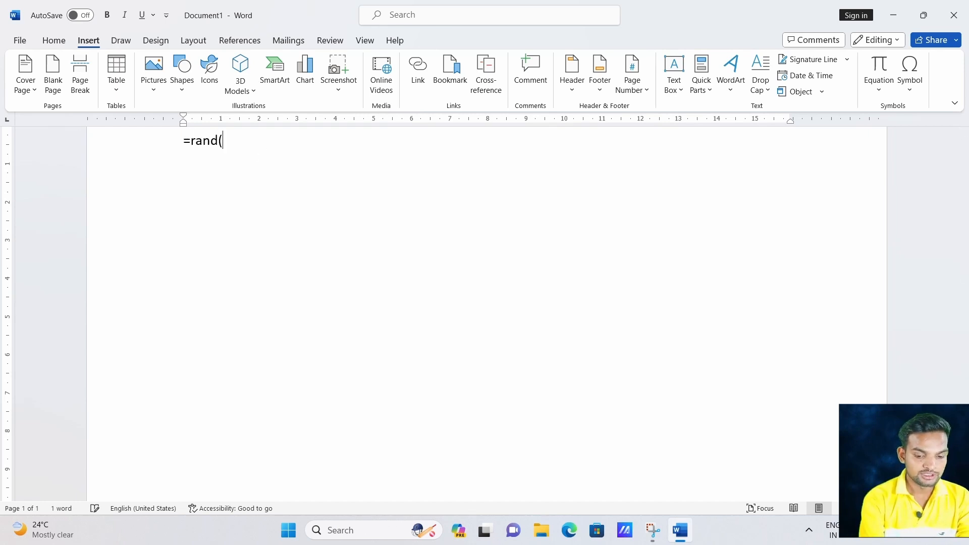
text(15)
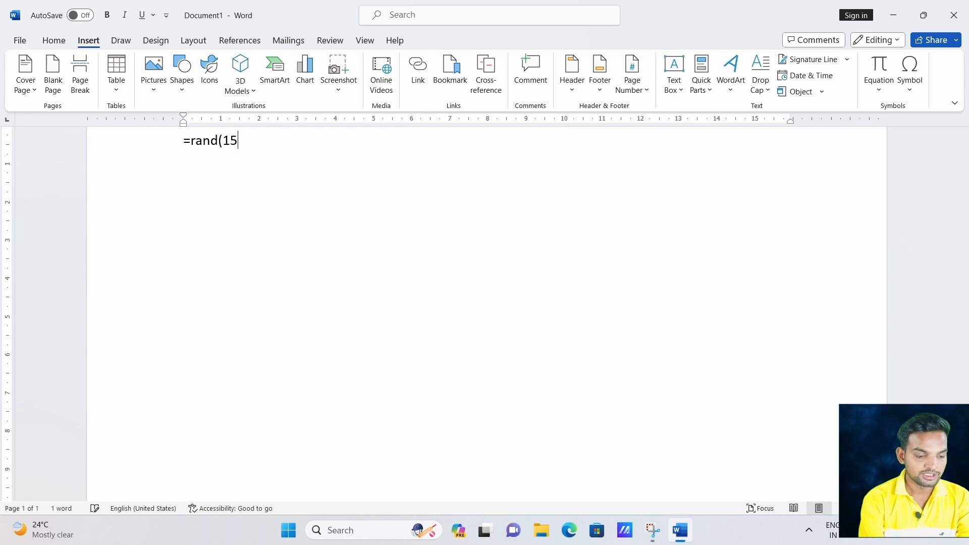
text(,15)
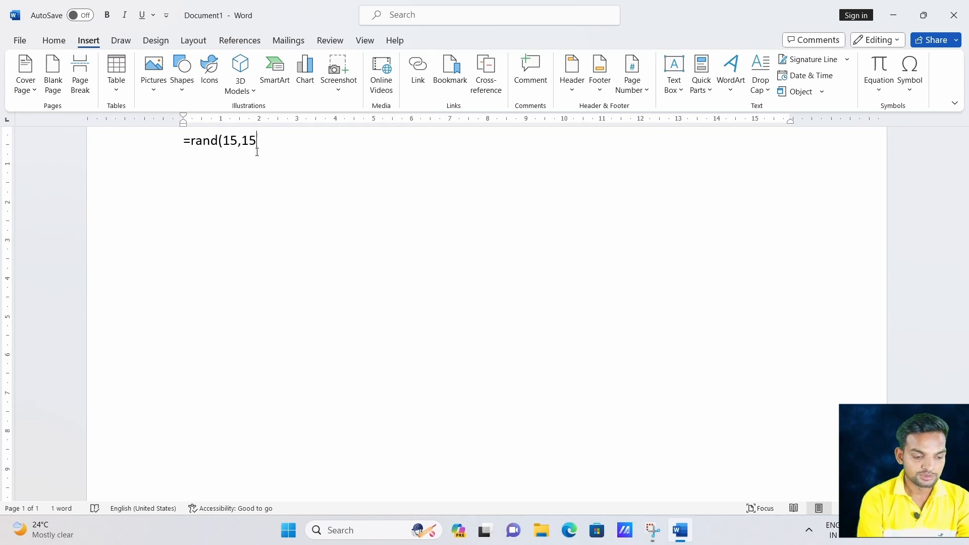
text())
key(Return)
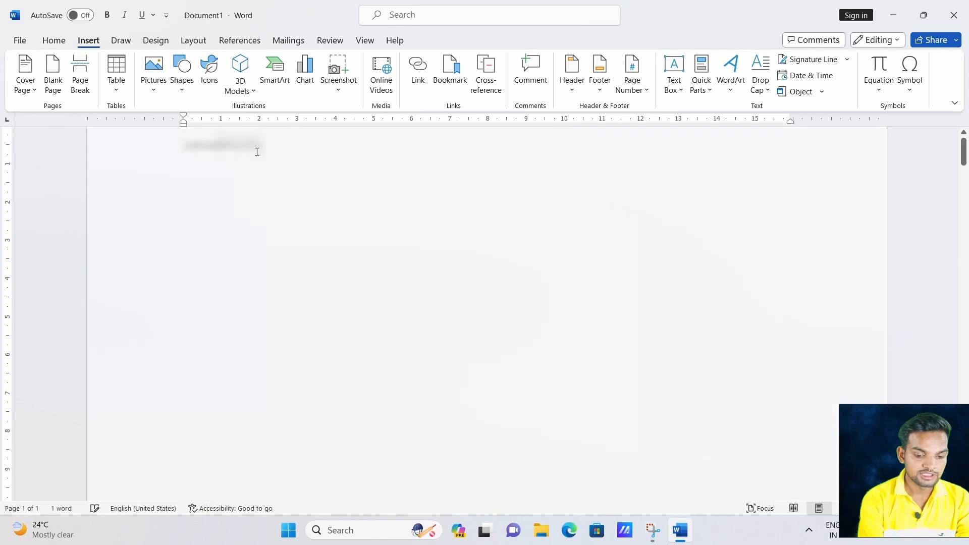
scroll(280, 275, up, 6)
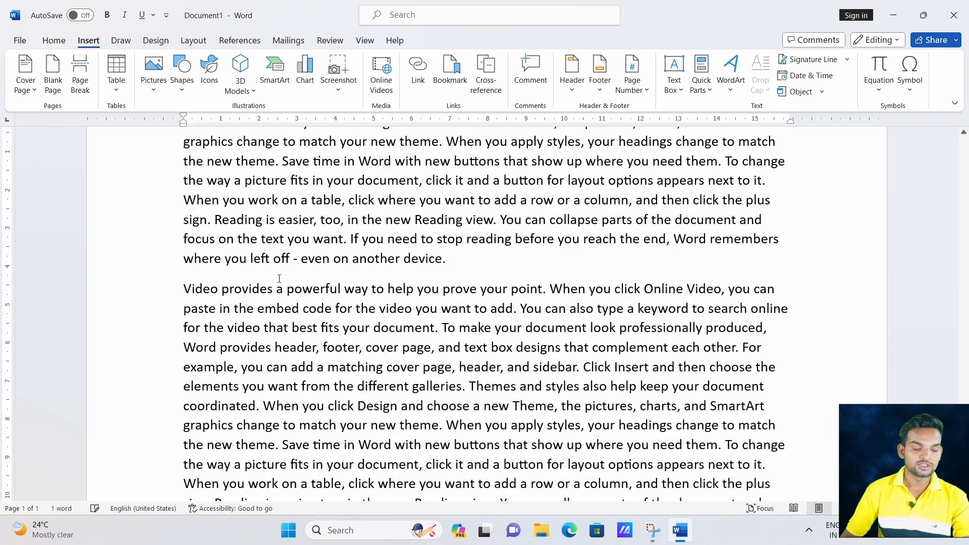
scroll(282, 271, up, 10)
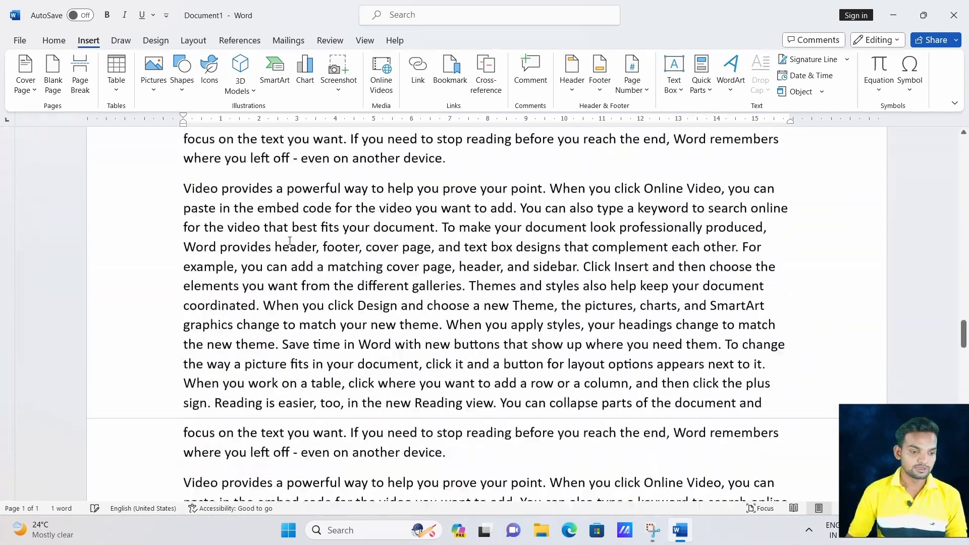
scroll(290, 241, up, 10)
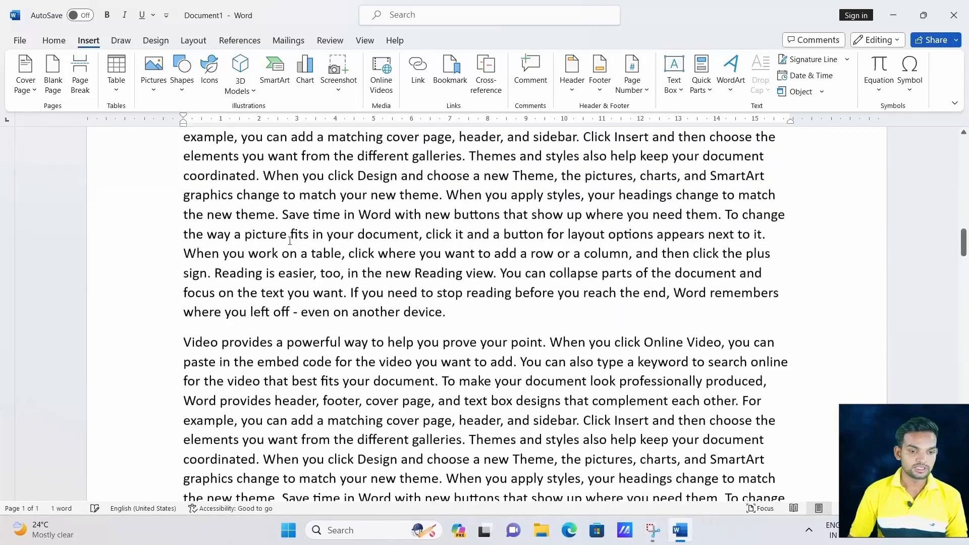
scroll(291, 239, up, 10)
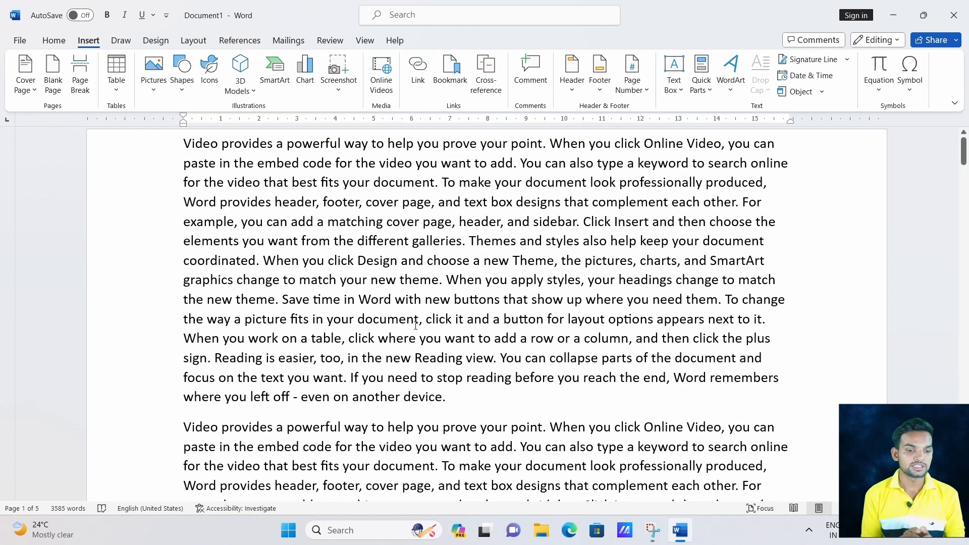
scroll(410, 322, down, 2)
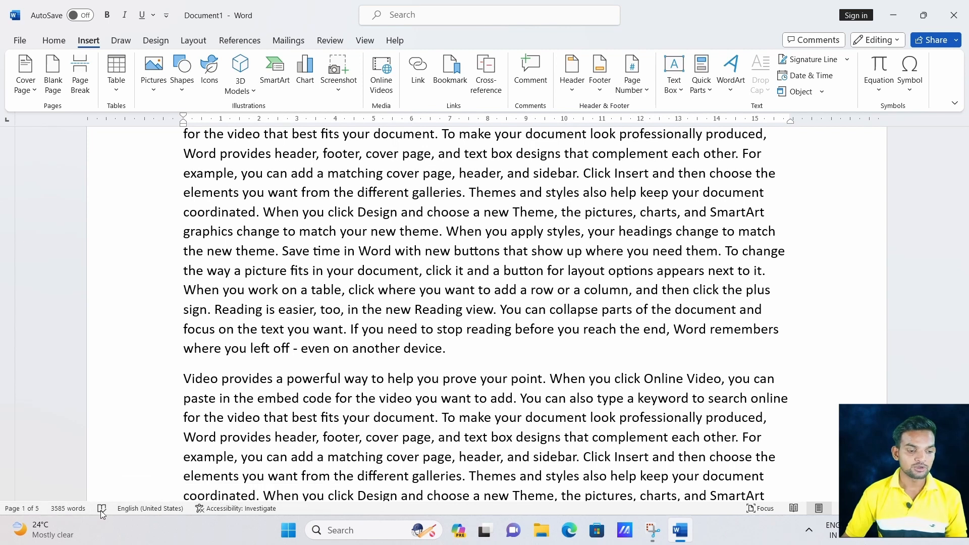
scroll(477, 357, down, 10)
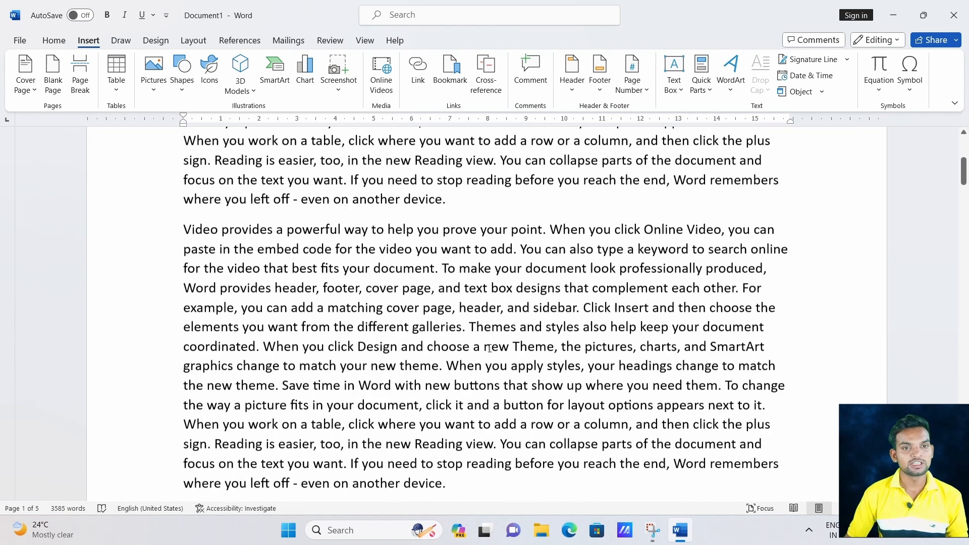
scroll(490, 348, down, 6)
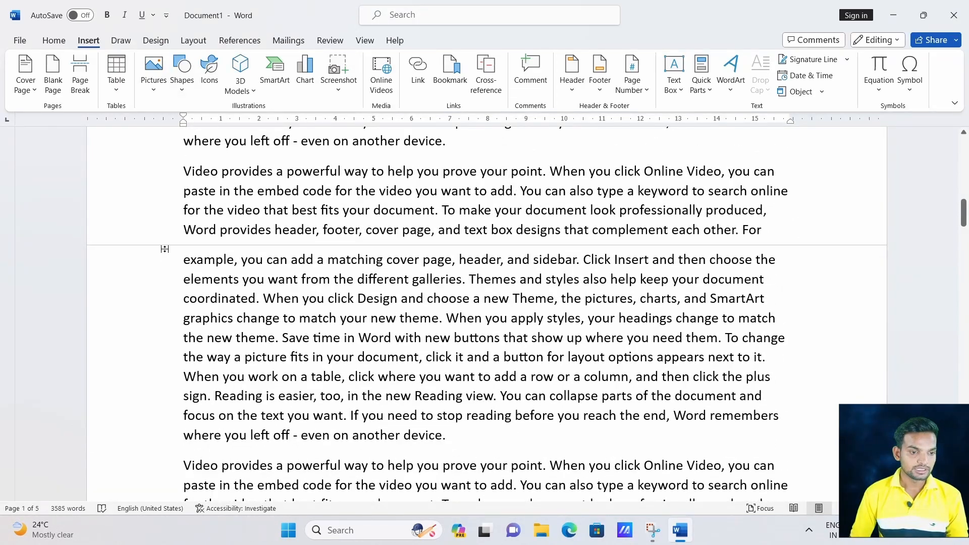
click(164, 255)
click(148, 280)
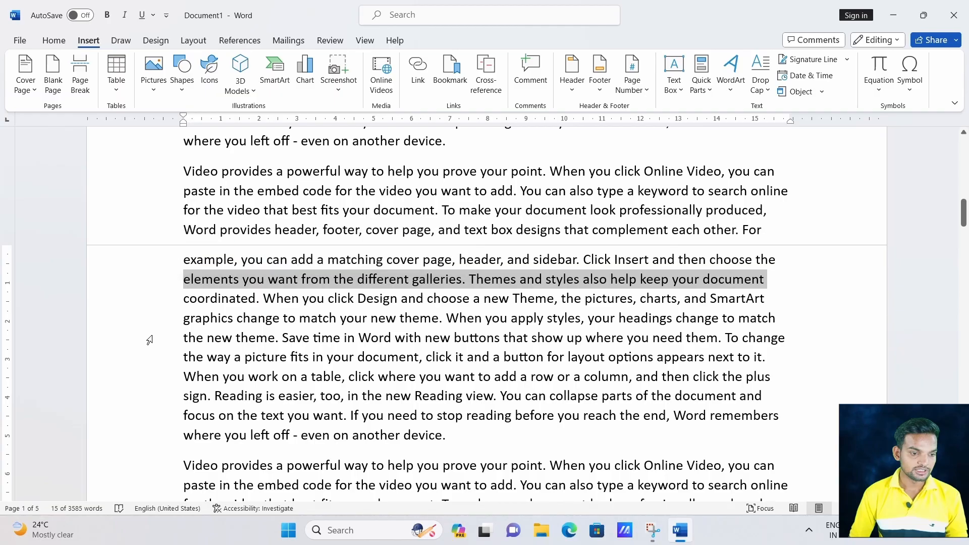
scroll(152, 349, down, 4)
scroll(155, 362, down, 10)
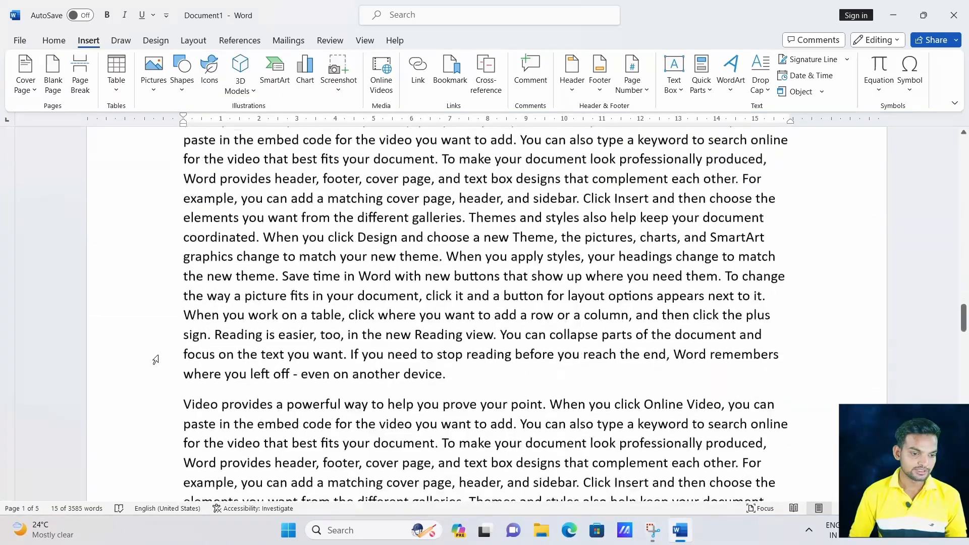
scroll(162, 355, down, 8)
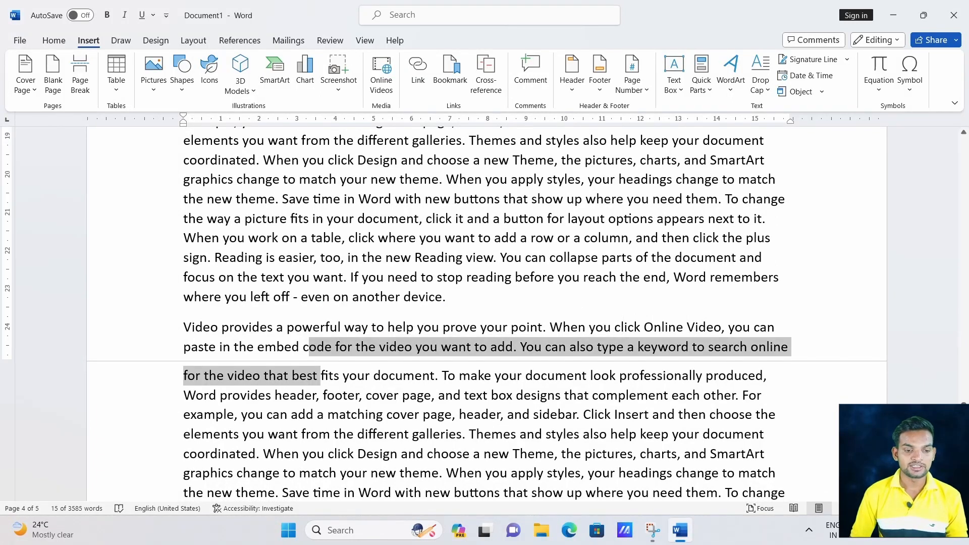
click(326, 395)
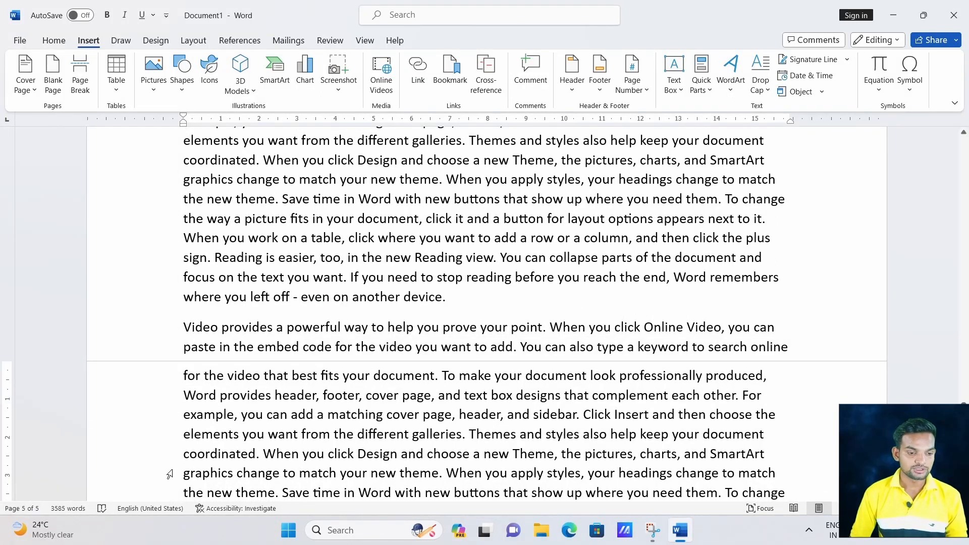
scroll(303, 444, down, 3)
scroll(372, 402, up, 4)
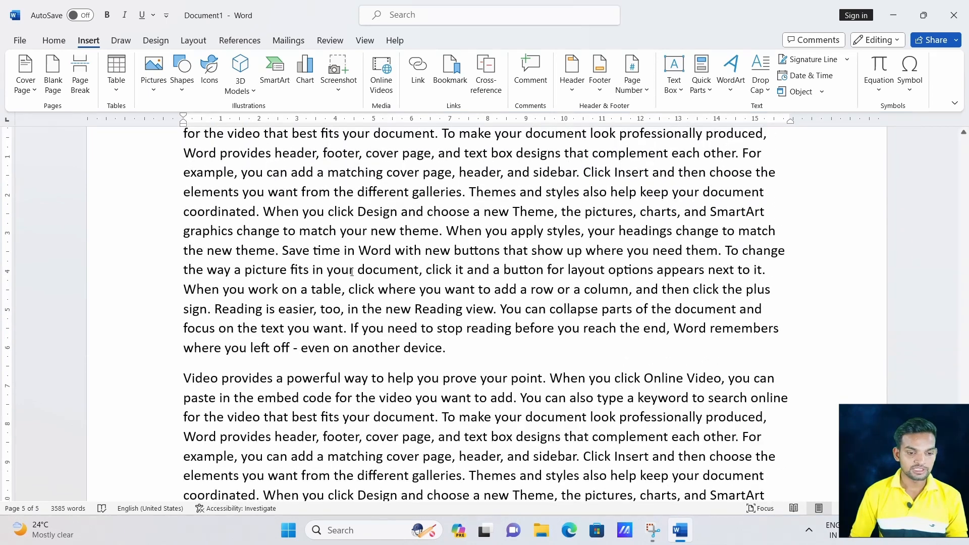
scroll(348, 254, down, 1)
scroll(364, 259, up, 2)
scroll(389, 268, down, 4)
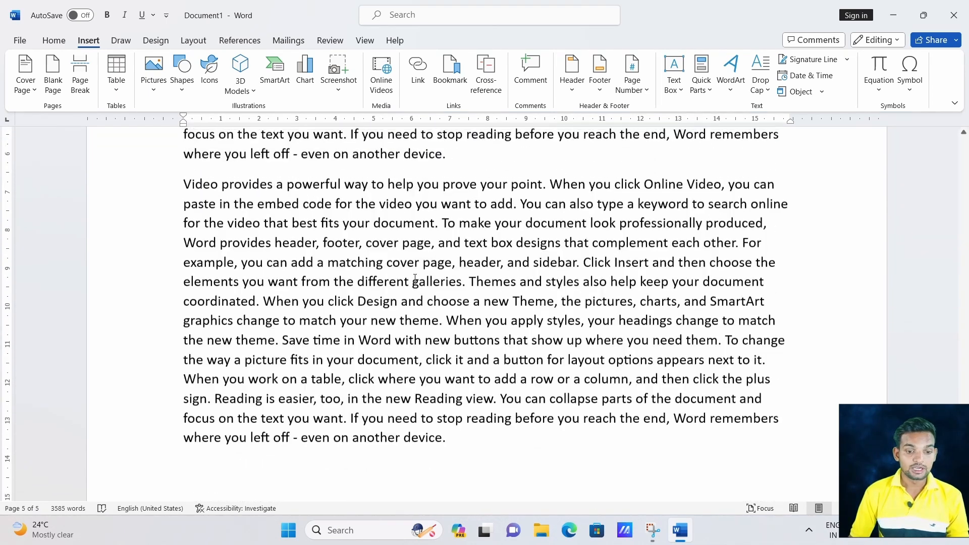
scroll(415, 277, up, 3)
scroll(409, 313, up, 1)
scroll(453, 344, down, 3)
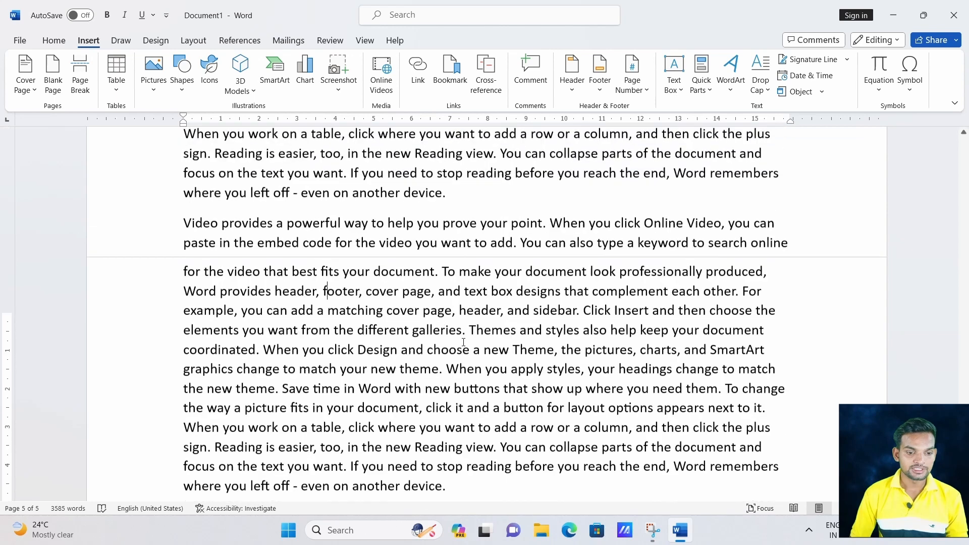
scroll(505, 354, up, 3)
scroll(555, 358, down, 4)
scroll(569, 363, up, 8)
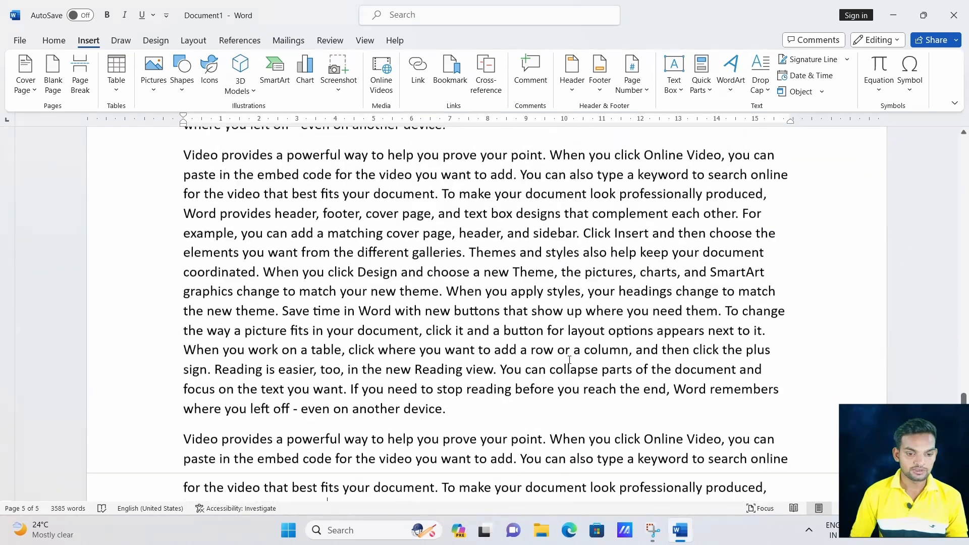
click(457, 401)
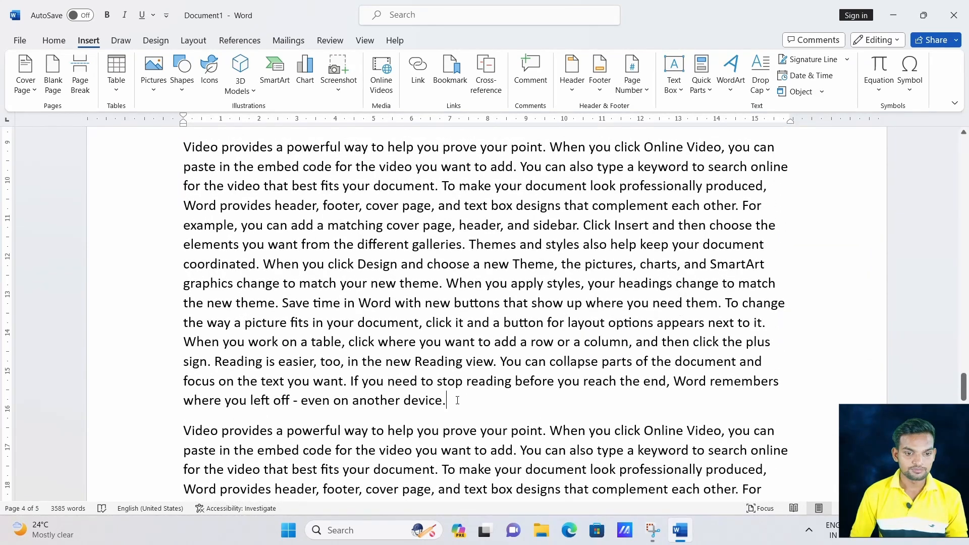
scroll(448, 388, down, 3)
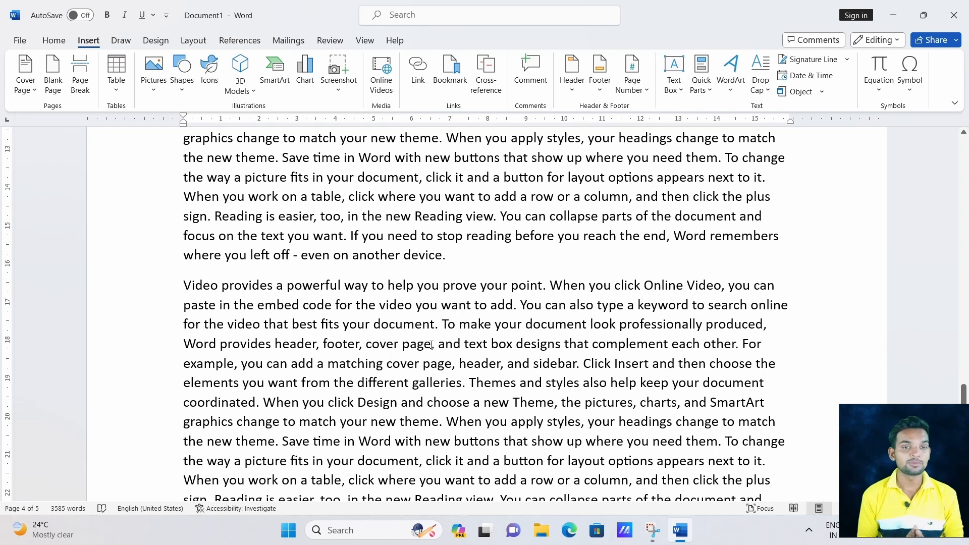
Try inserting a blank page, test it with typed letters, then delete it again.
key(Return)
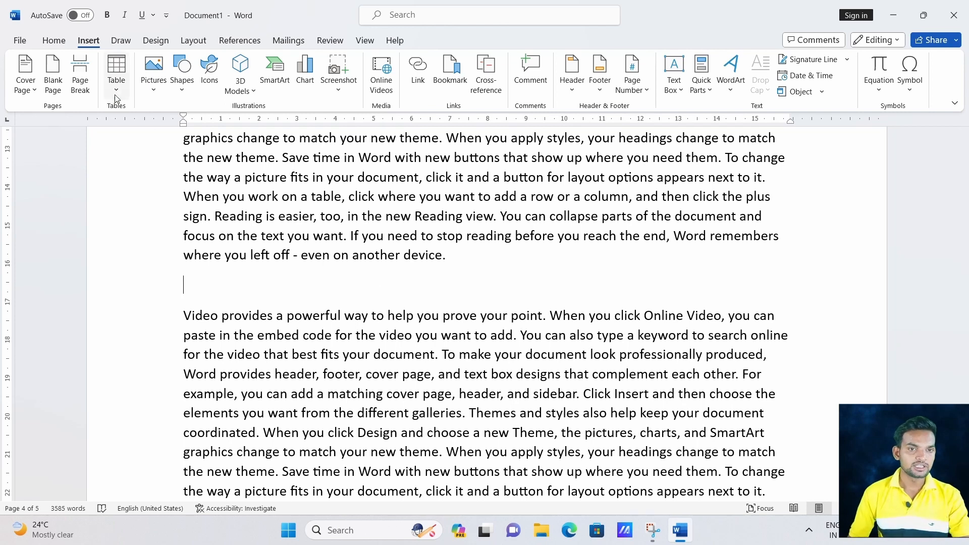
click(53, 83)
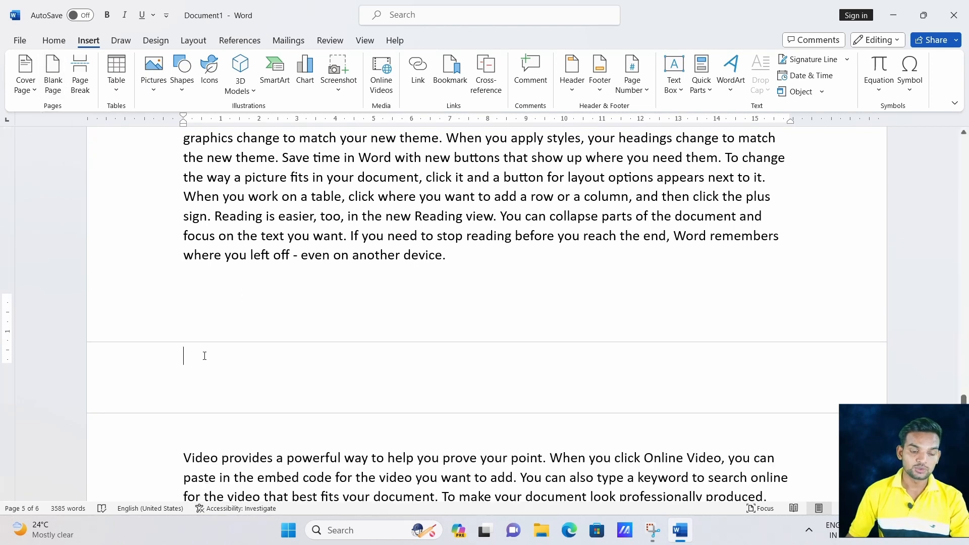
scroll(205, 356, down, 1)
scroll(205, 356, up, 2)
scroll(205, 356, down, 2)
scroll(204, 356, down, 1)
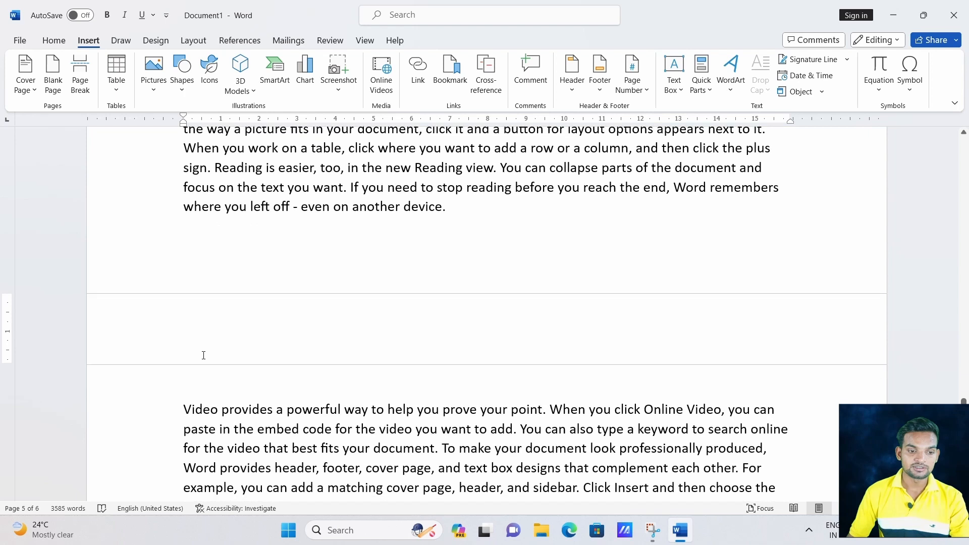
text(jjkjhkjhkhjk)
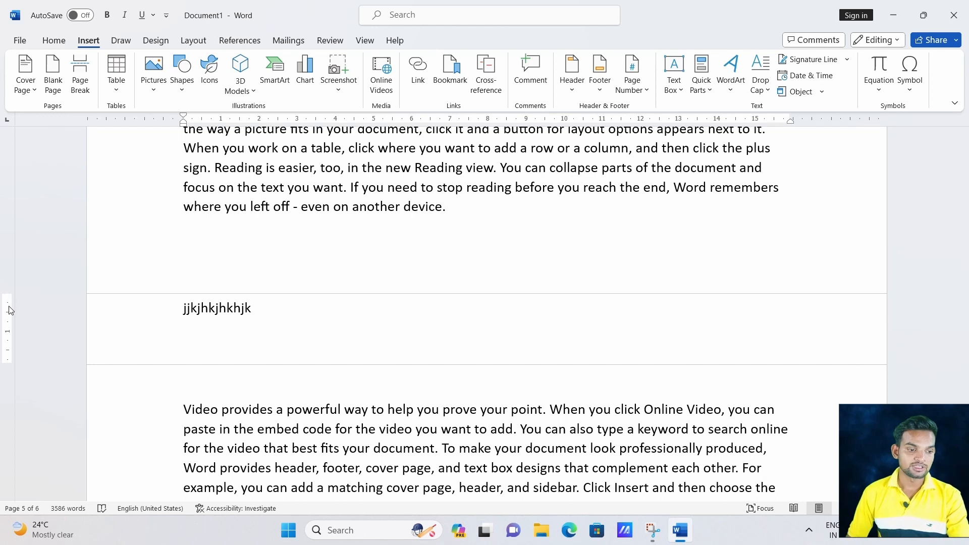
drag(255, 309, 194, 310)
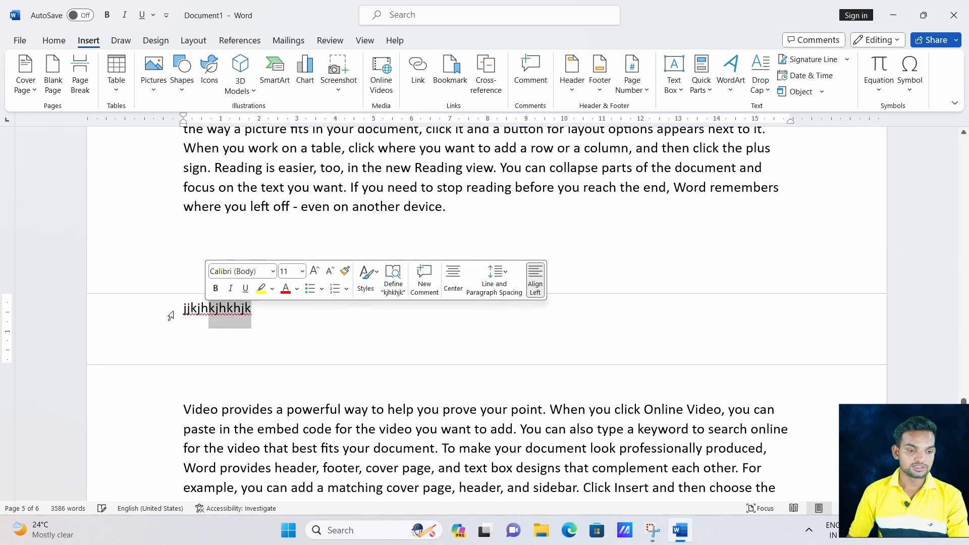
key(BackSpace)
key(BackSpace)
key(BackSpace)
key(BackSpace)
key(BackSpace)
key(BackSpace)
key(BackSpace)
key(BackSpace)
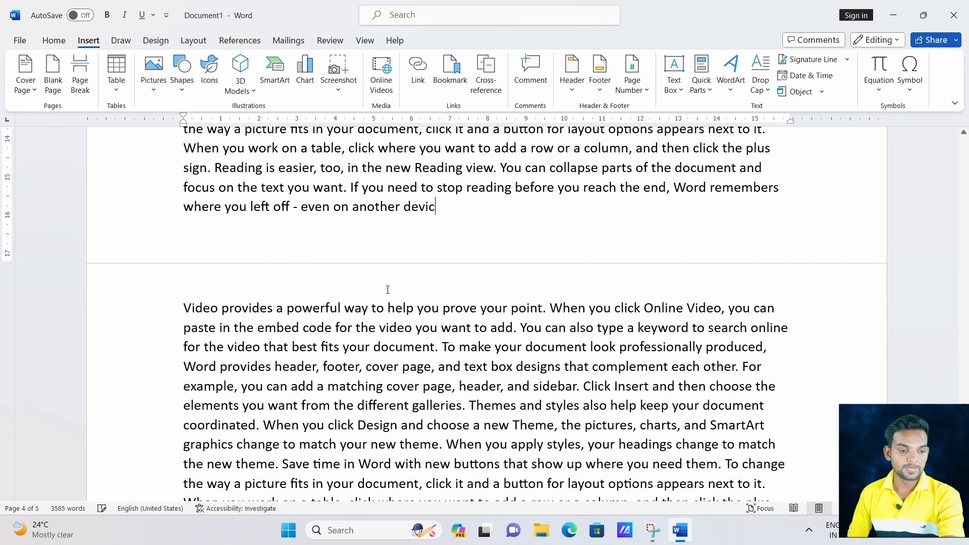
scroll(362, 288, down, 5)
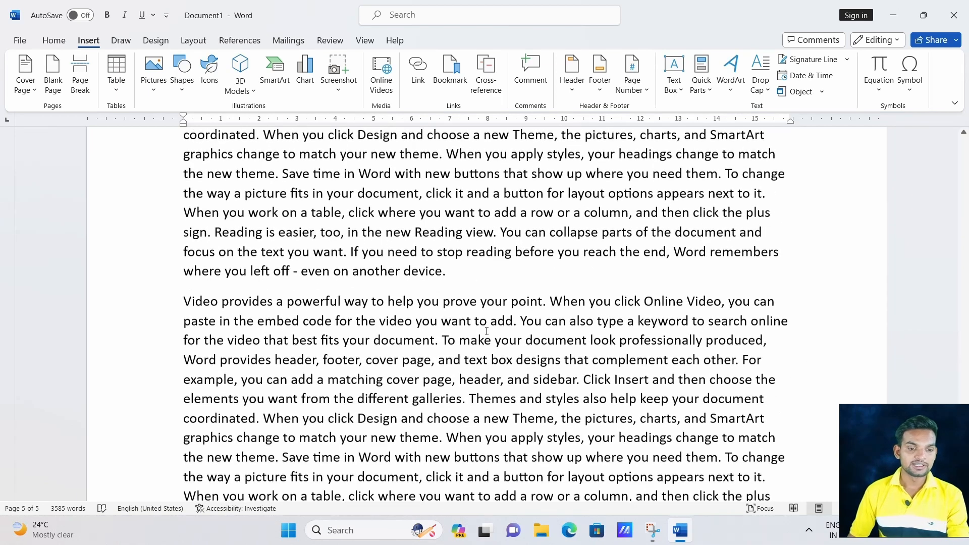
Insert a blank page after the 'another device.' paragraph, restoring it with undo.
click(444, 278)
key(Return)
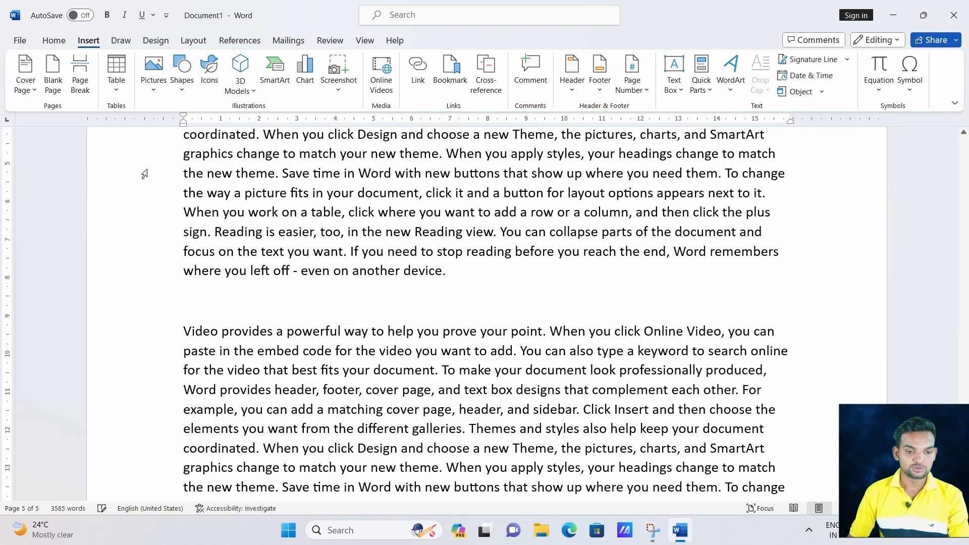
click(59, 85)
double_click(333, 400)
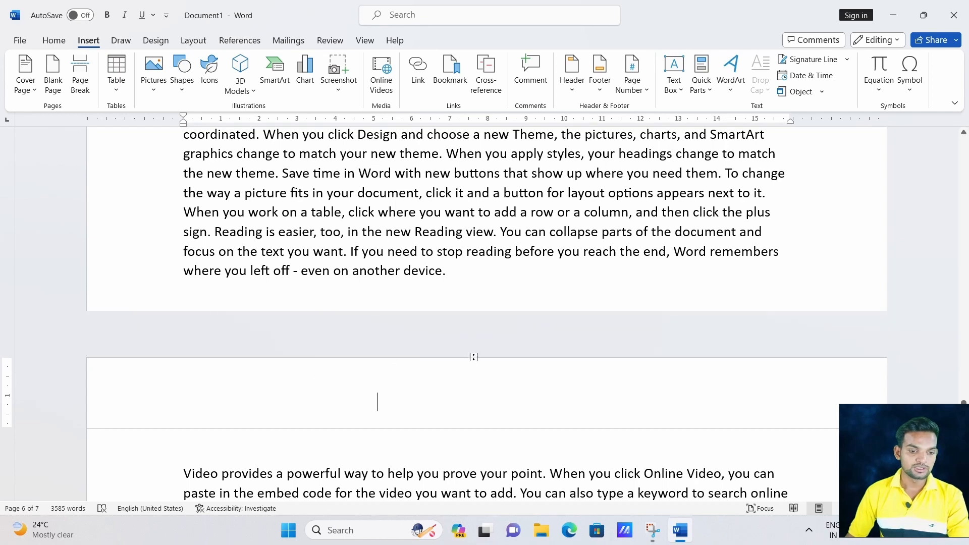
key(BackSpace)
key(ctrl+z)
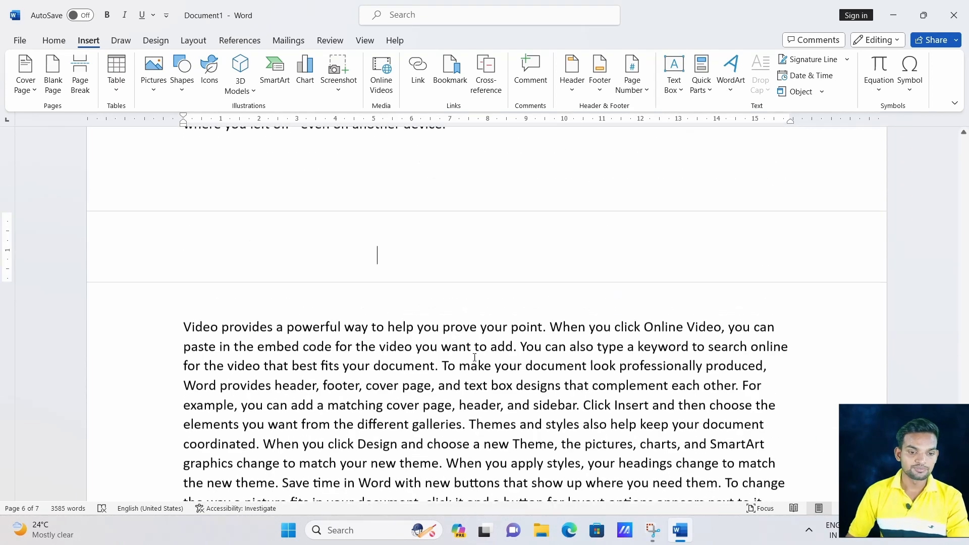
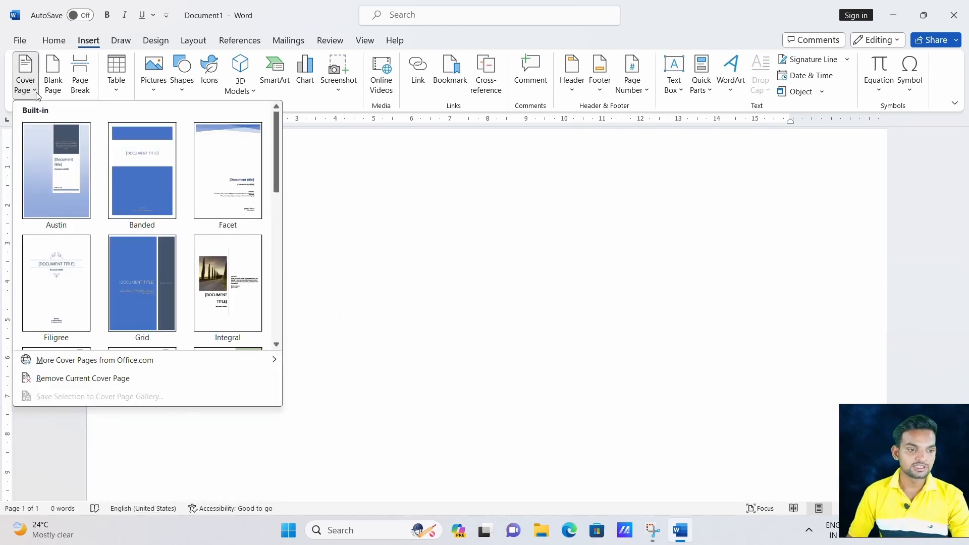
Add the Banded cover page with the blue band and the title ENGLISH SPOKEN.
click(119, 155)
scroll(475, 295, down, 10)
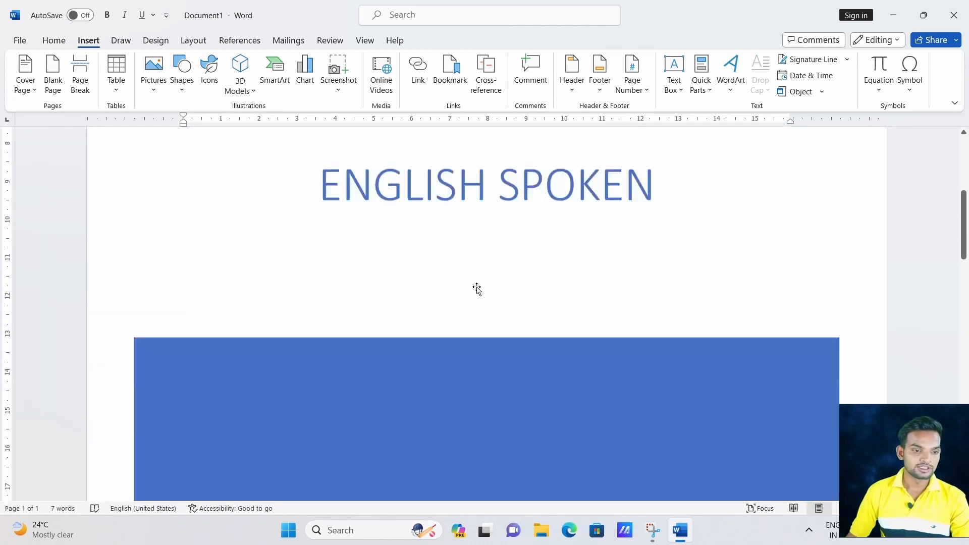
scroll(478, 287, up, 10)
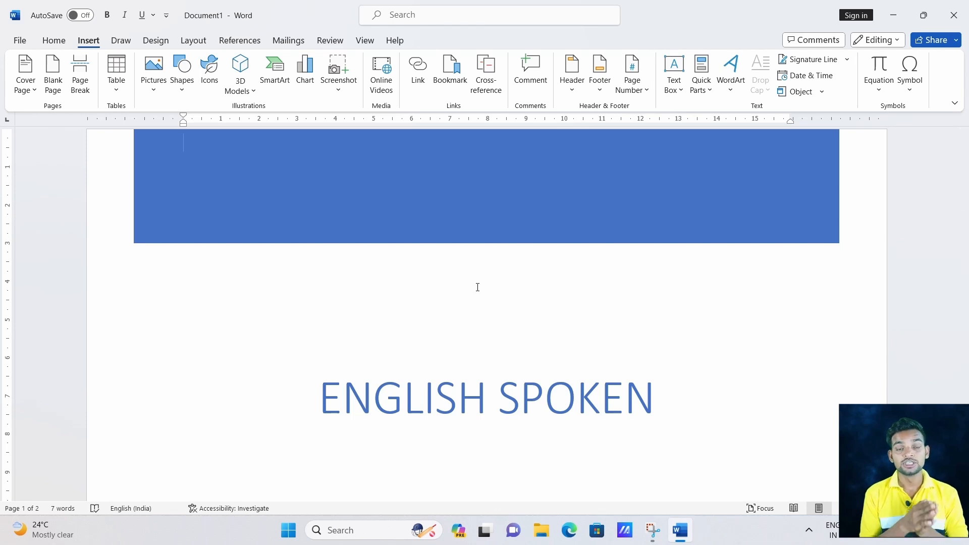
Remove the Banded cover page and insert a blank page, leaving two empty pages.
click(37, 94)
click(90, 380)
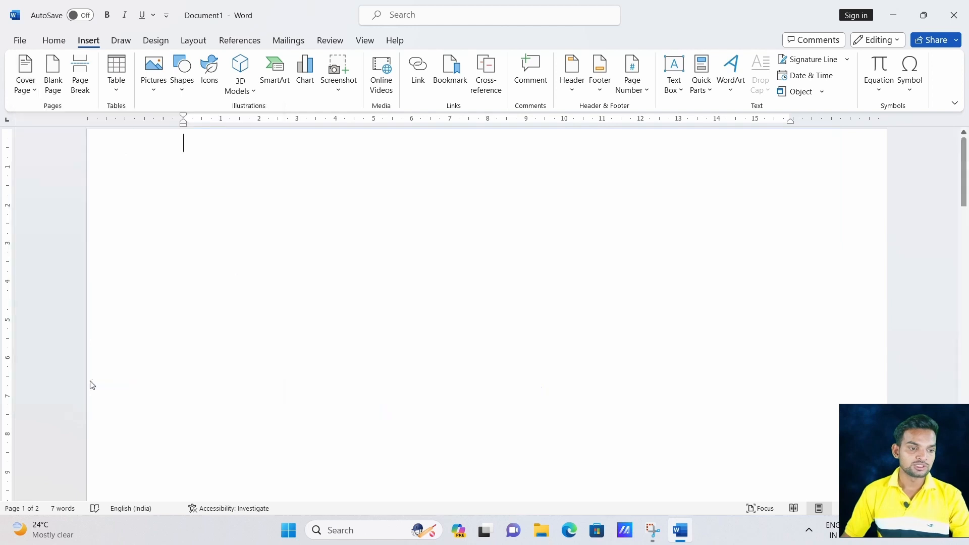
click(53, 86)
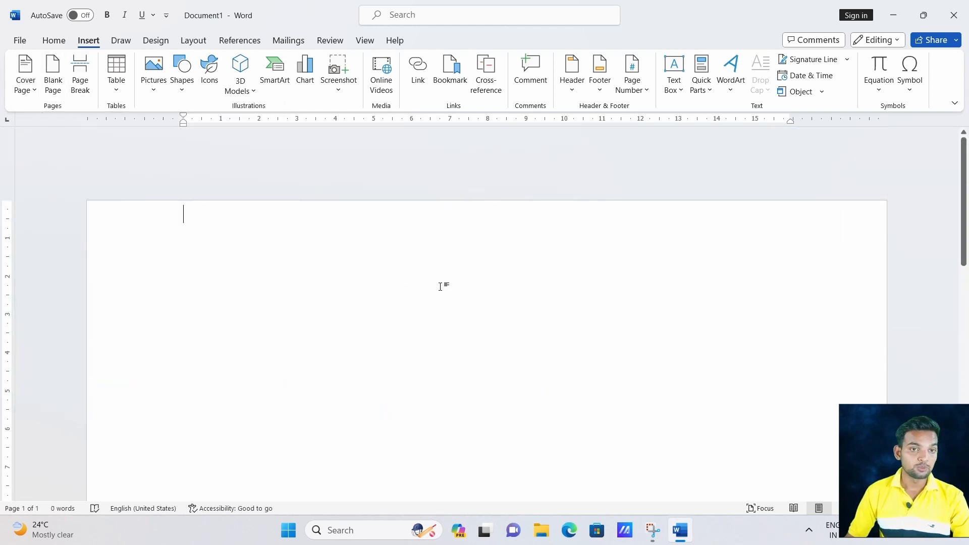
scroll(440, 286, down, 10)
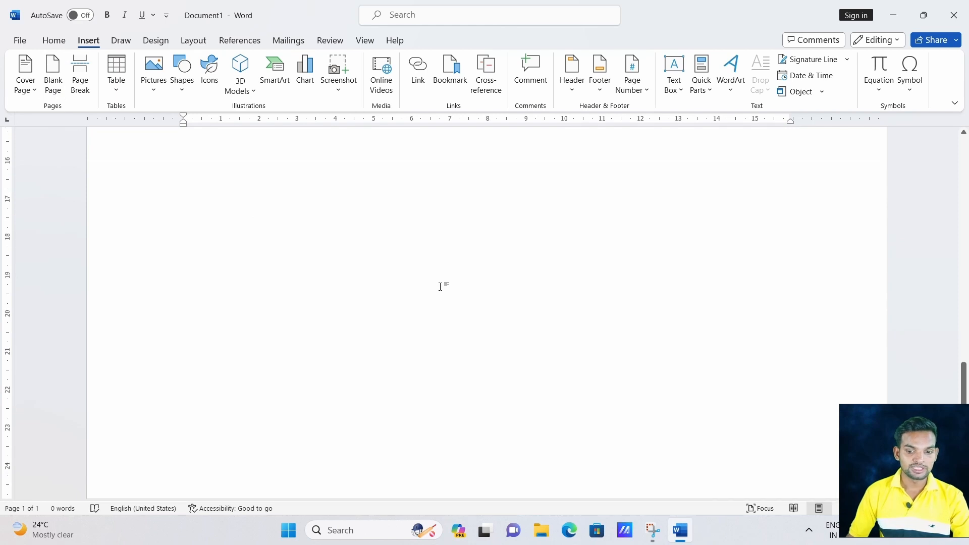
scroll(440, 287, up, 14)
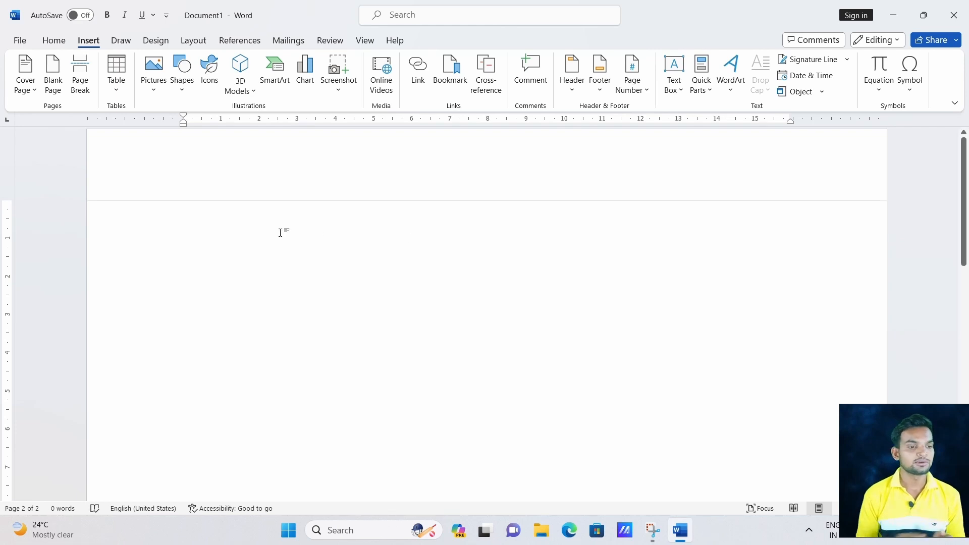
scroll(249, 239, down, 1)
scroll(248, 239, up, 1)
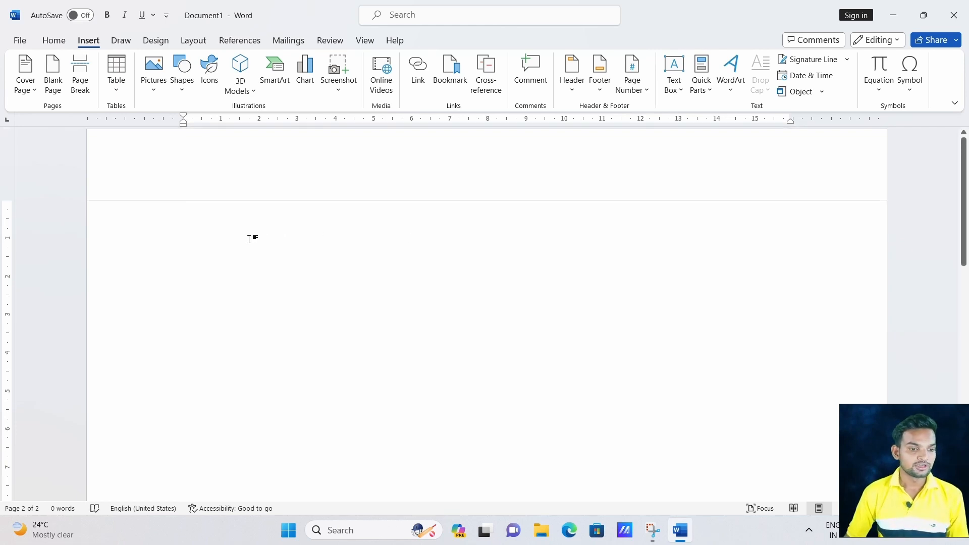
Clear the document and generate 1583 words of sample text with =rand(10,10).
key(ctrl+a)
key(Delete)
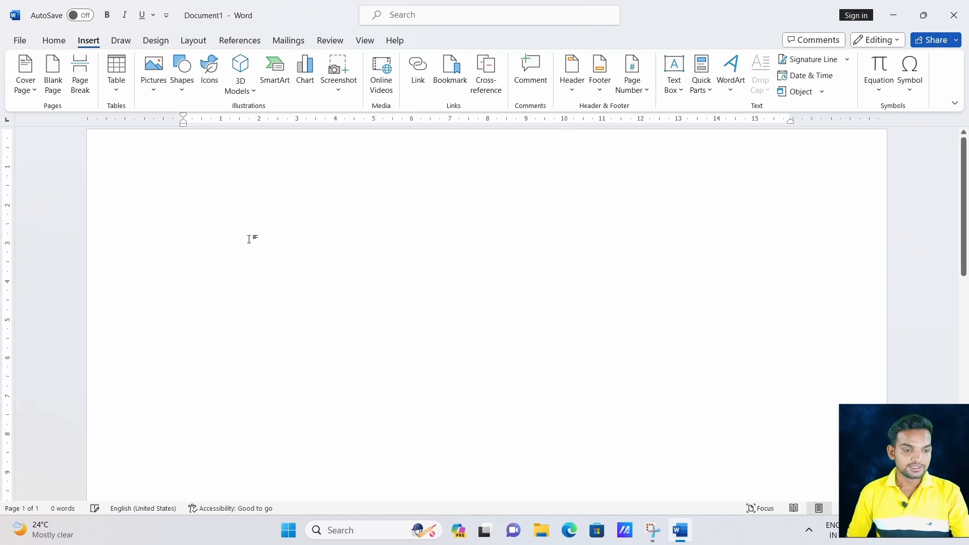
text(=rand)
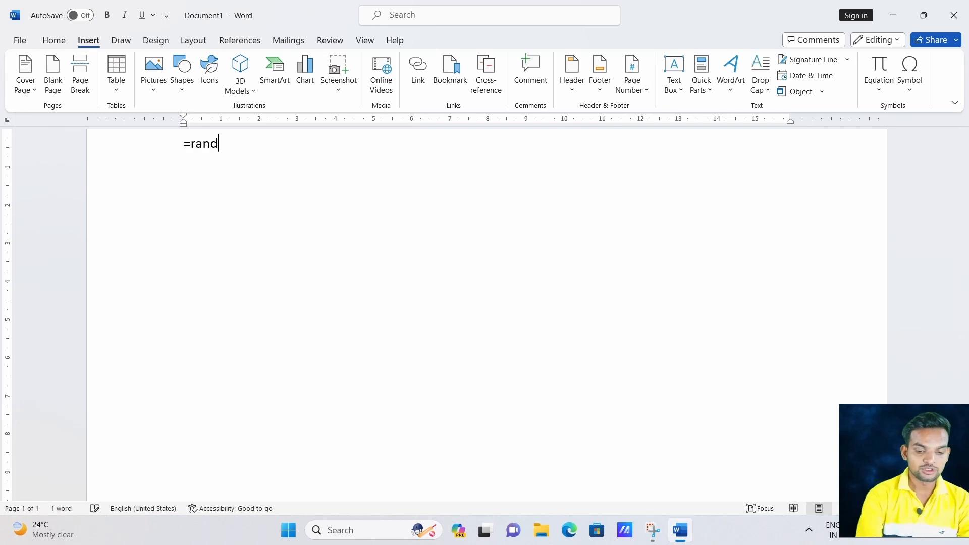
text(()
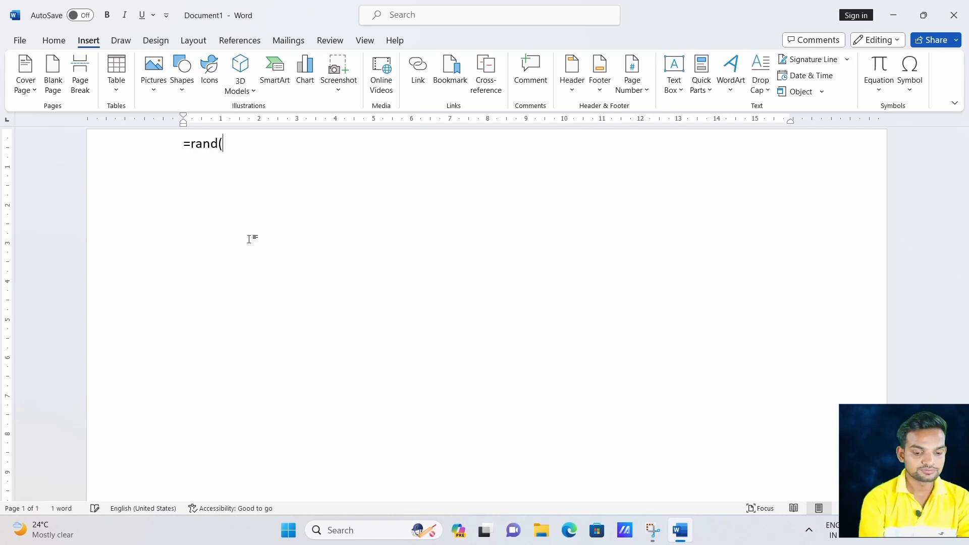
text(10)
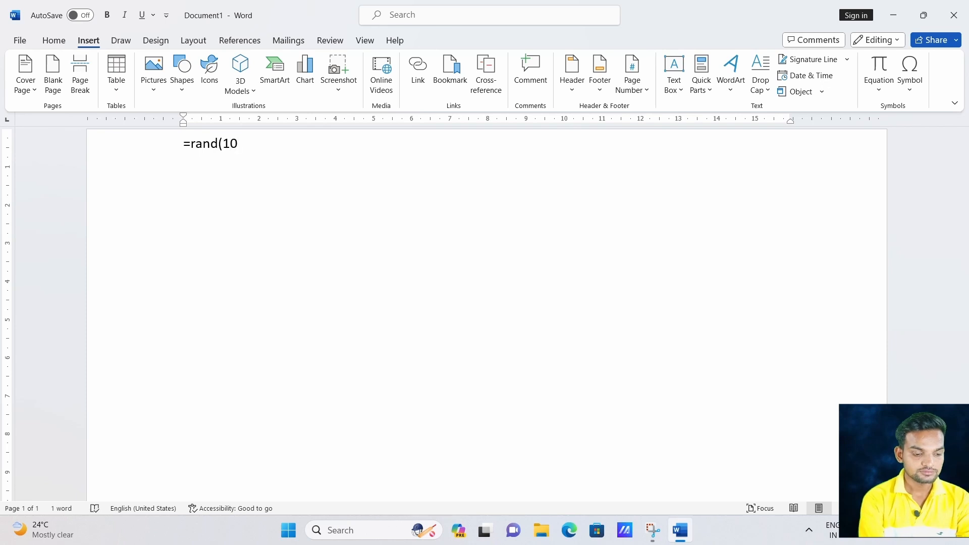
text(,10)
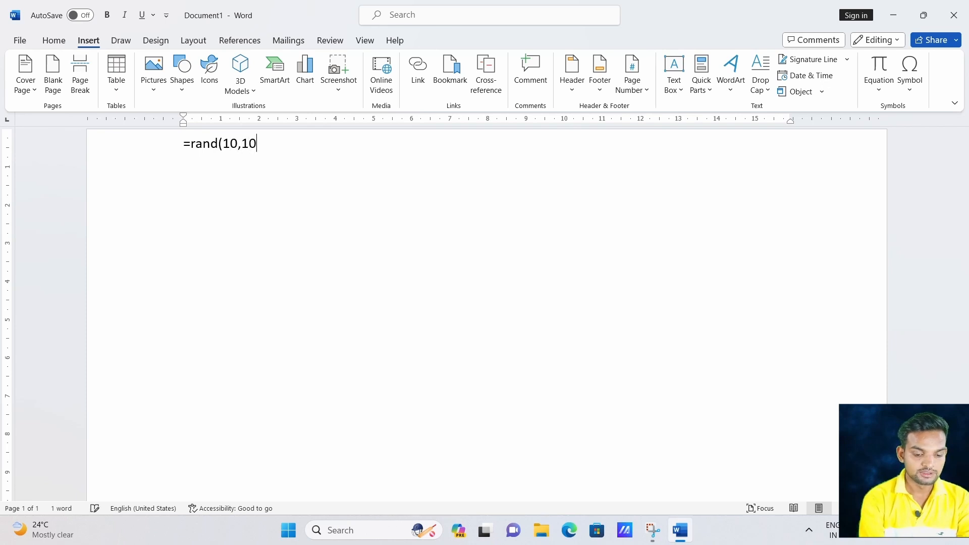
text())
key(Return)
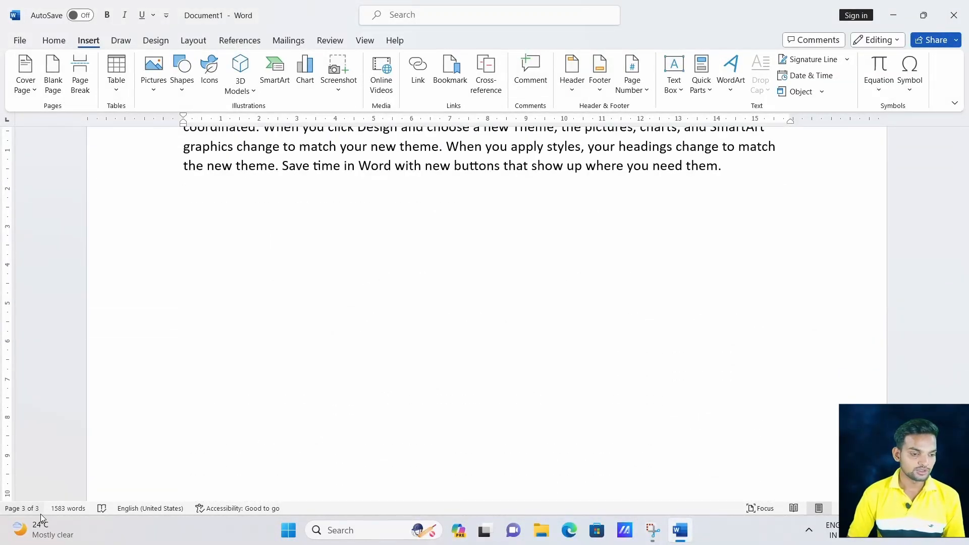
Add an empty line after the paragraph ending 'another device.' and place the caret on it.
scroll(283, 328, up, 10)
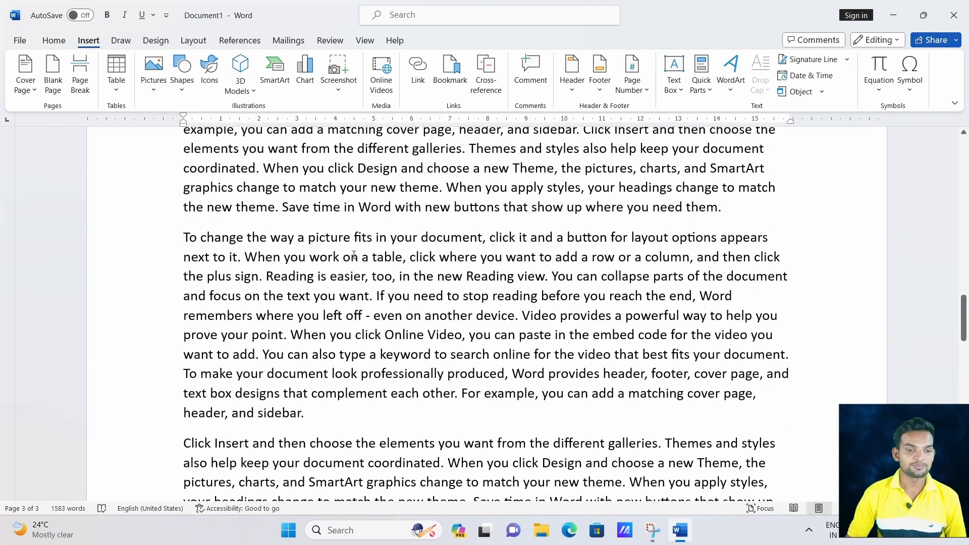
scroll(356, 257, up, 10)
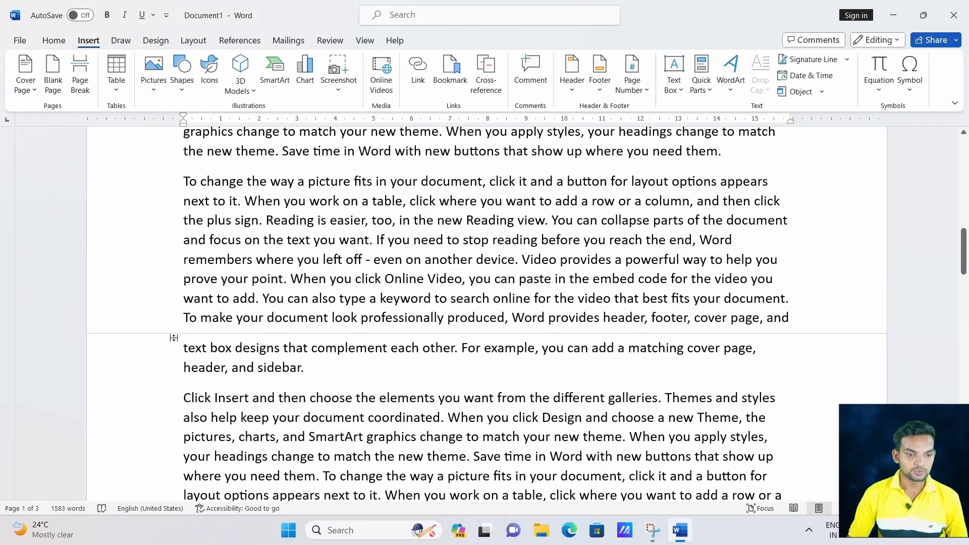
scroll(313, 368, down, 2)
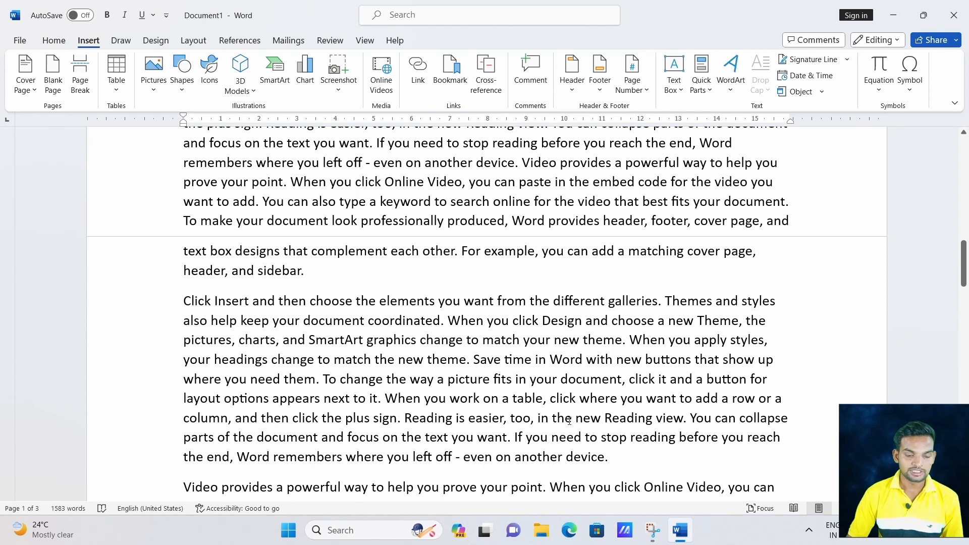
scroll(631, 469, down, 2)
click(609, 361)
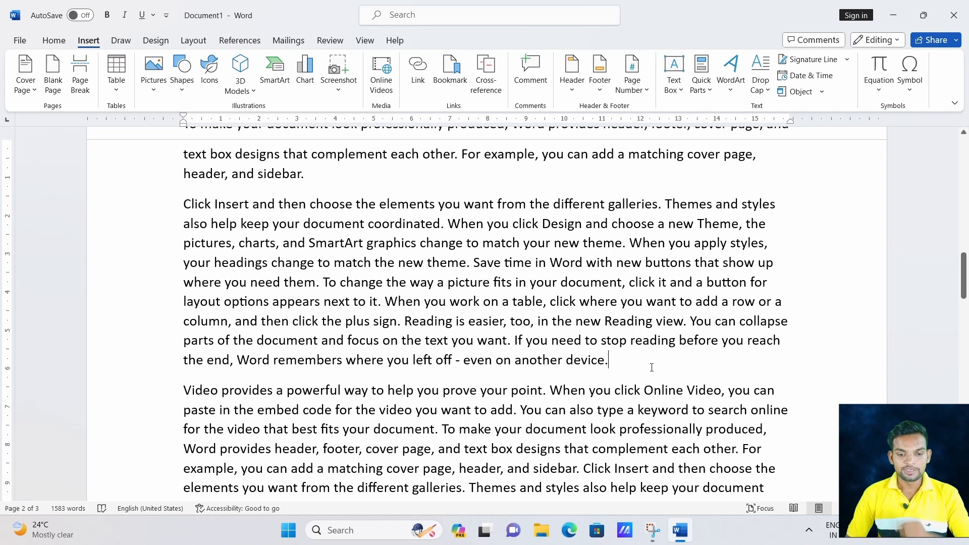
key(Return)
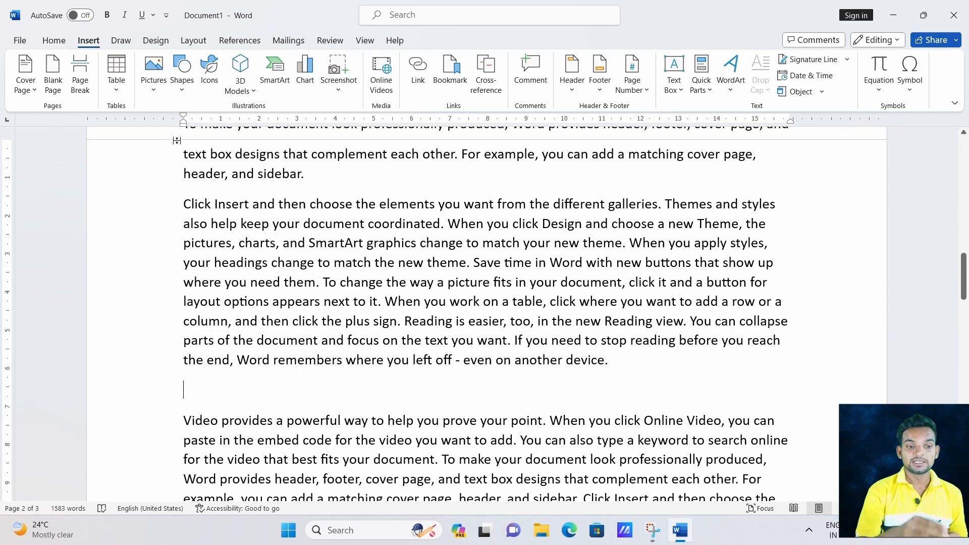
drag(180, 152, 625, 371)
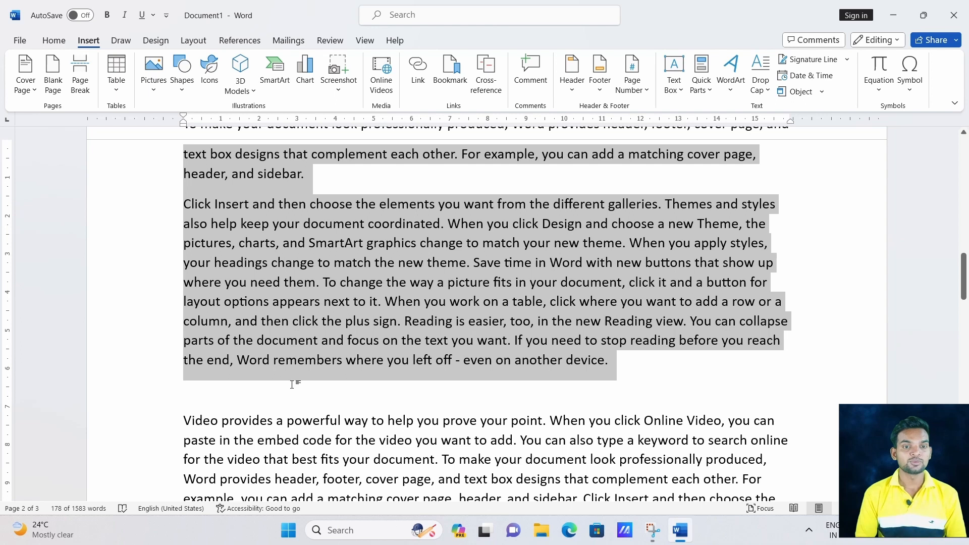
click(214, 397)
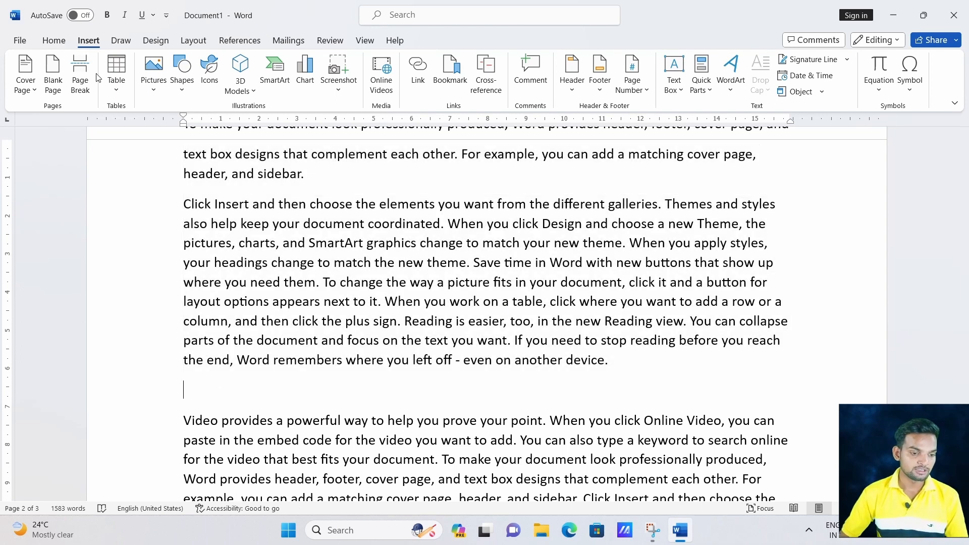
Insert a page break on the empty line so 'Video provides' starts a new page.
click(79, 78)
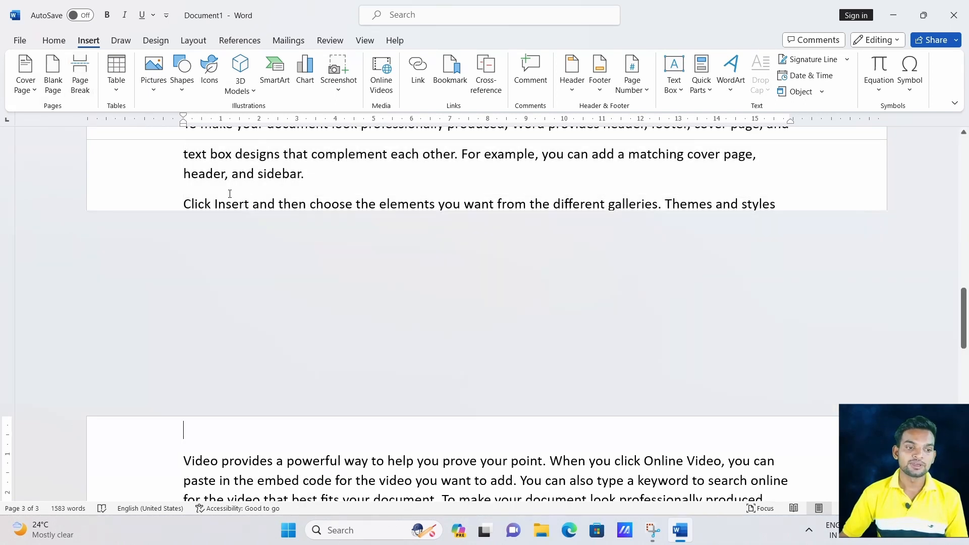
scroll(300, 292, up, 2)
scroll(300, 293, down, 5)
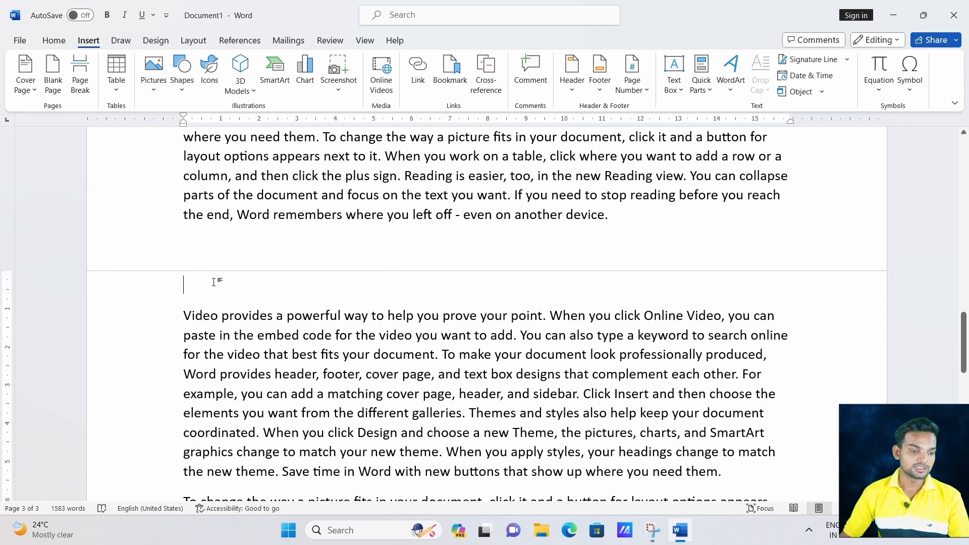
click(173, 235)
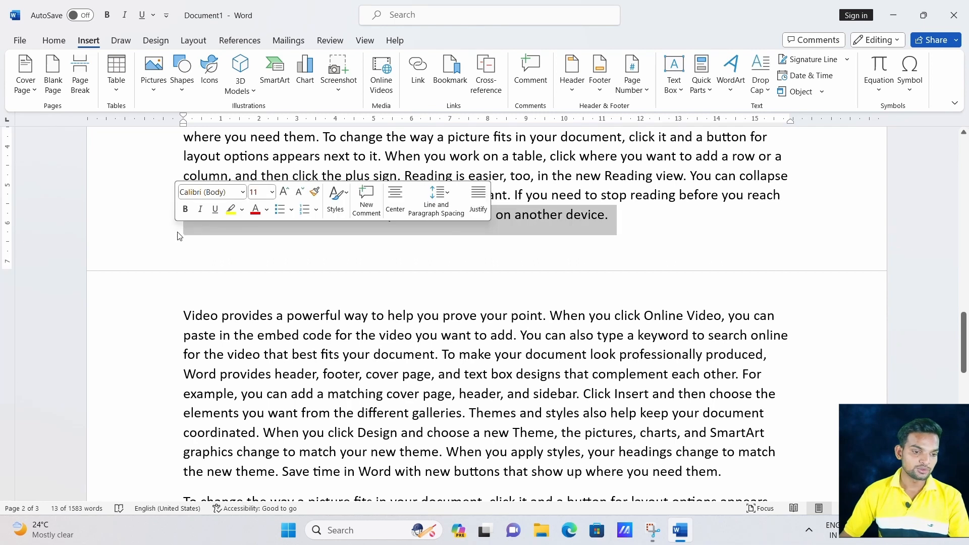
click(197, 222)
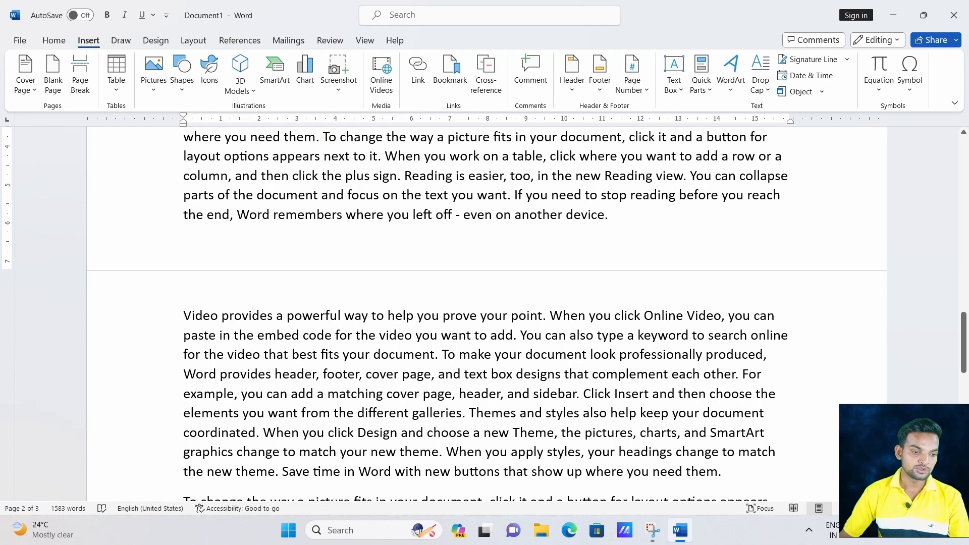
click(277, 315)
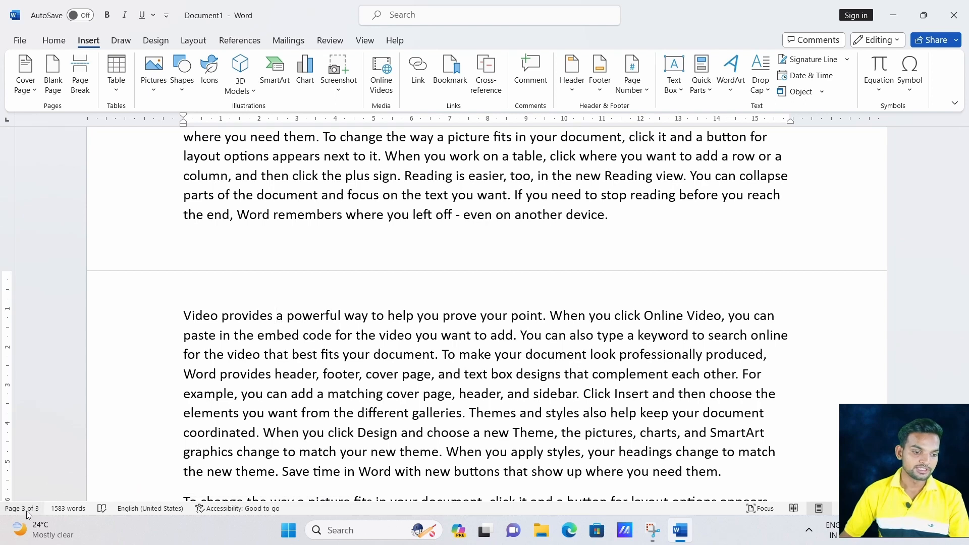
scroll(380, 301, up, 5)
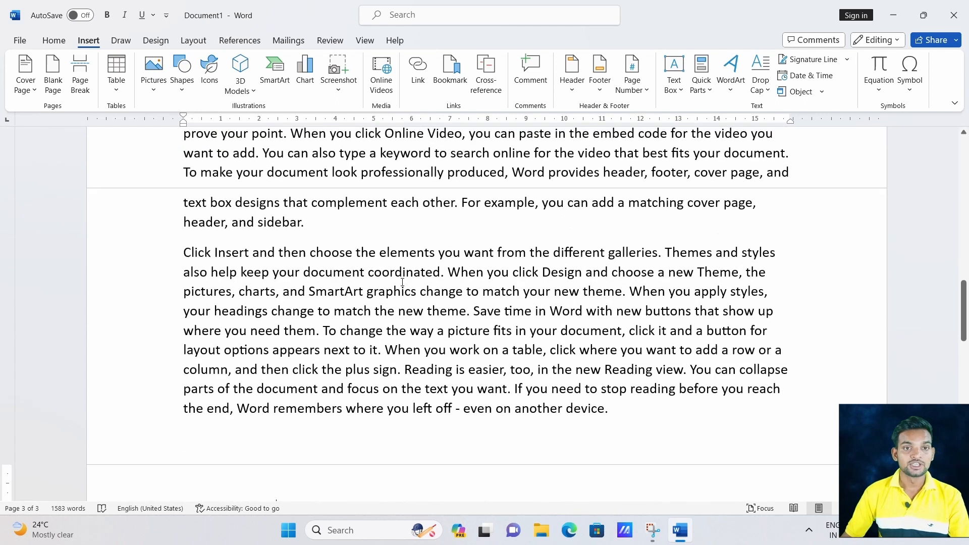
scroll(403, 282, down, 2)
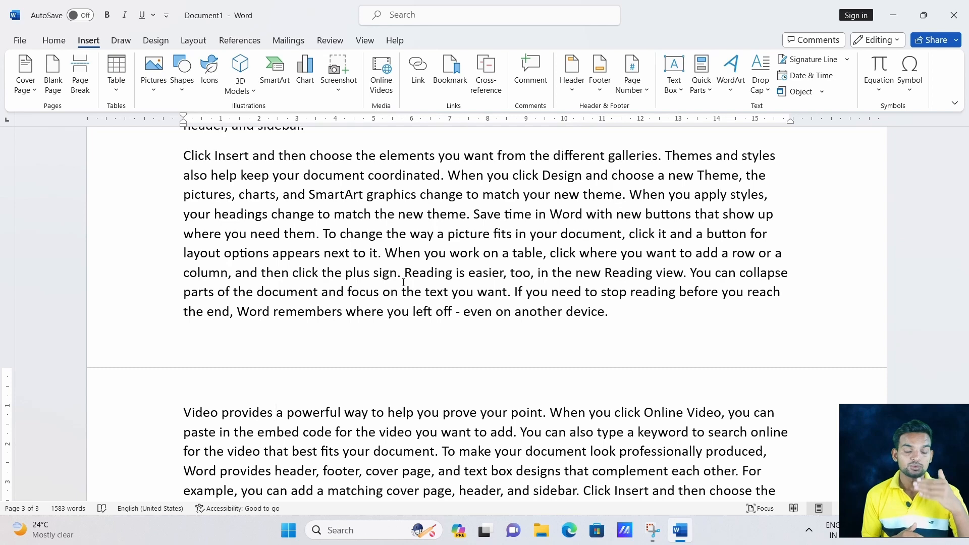
scroll(403, 283, down, 3)
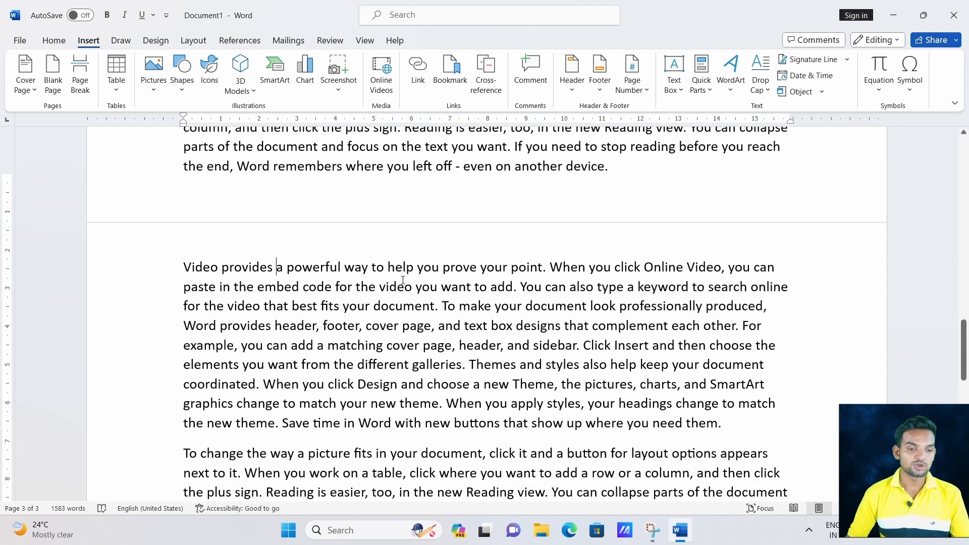
scroll(403, 281, down, 6)
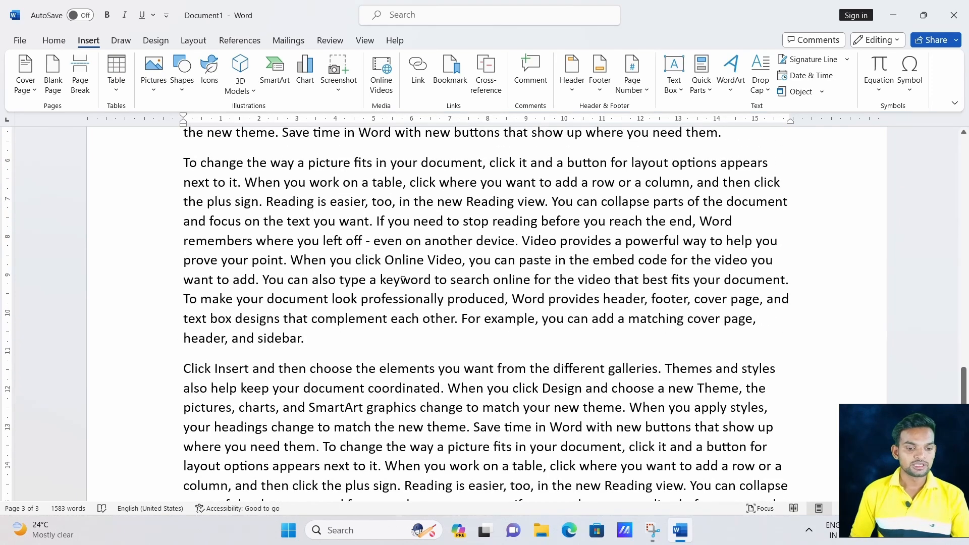
scroll(403, 280, down, 3)
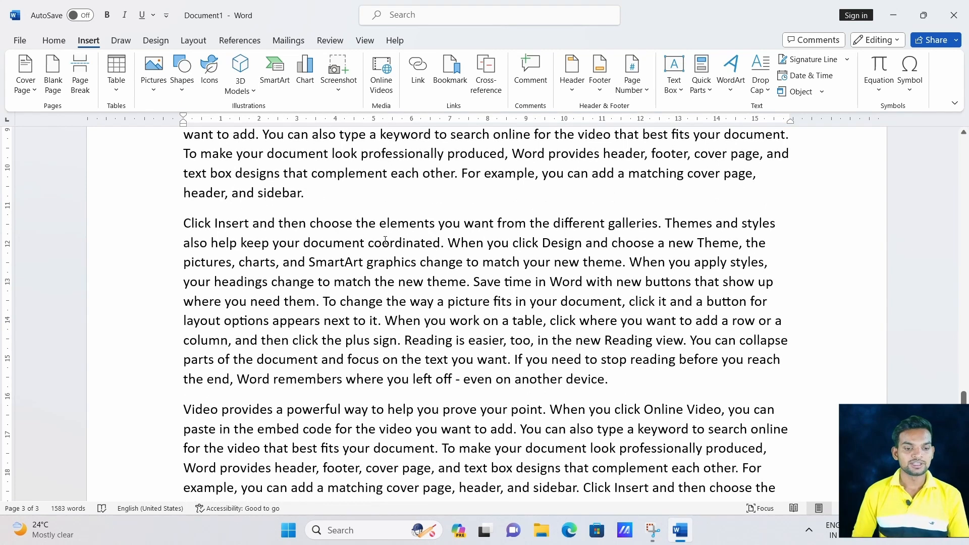
scroll(385, 241, down, 3)
scroll(379, 257, up, 5)
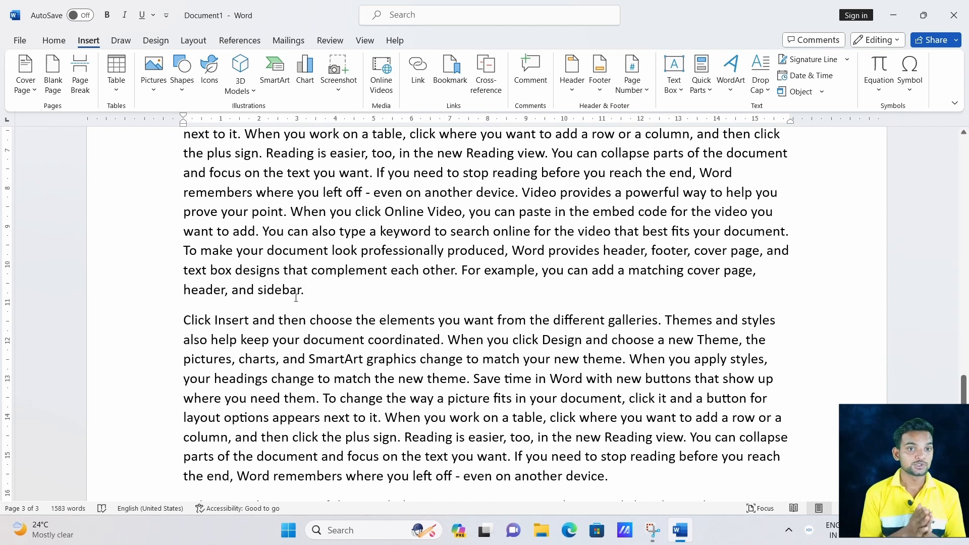
scroll(293, 296, up, 7)
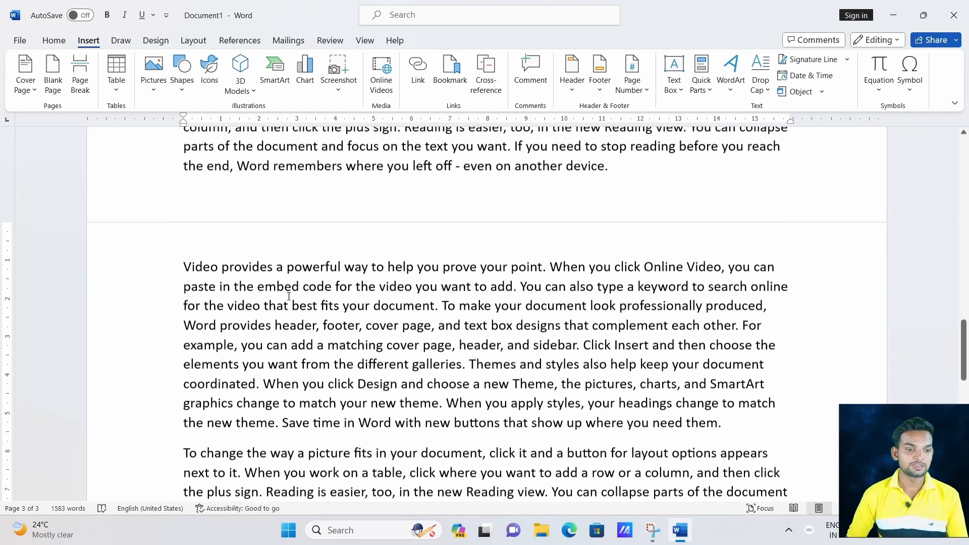
drag(164, 268, 284, 525)
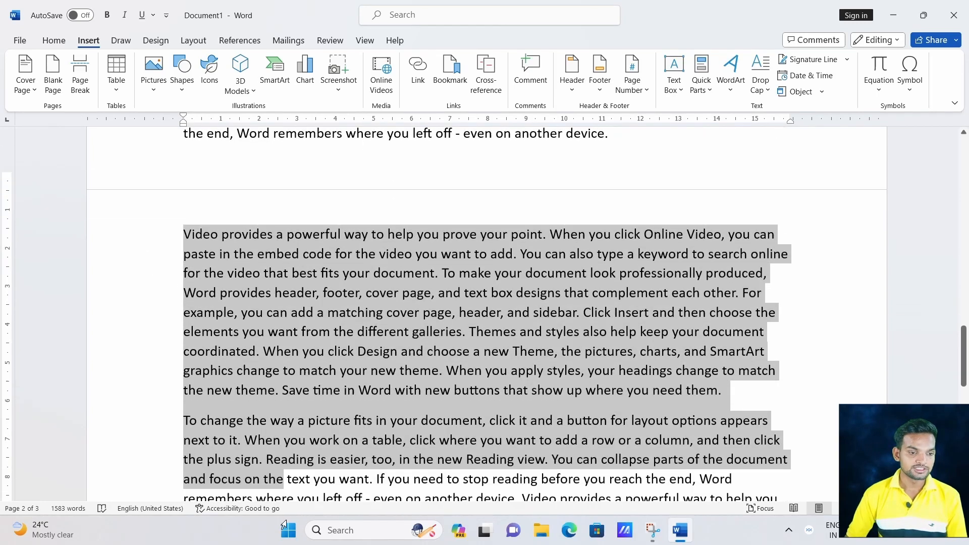
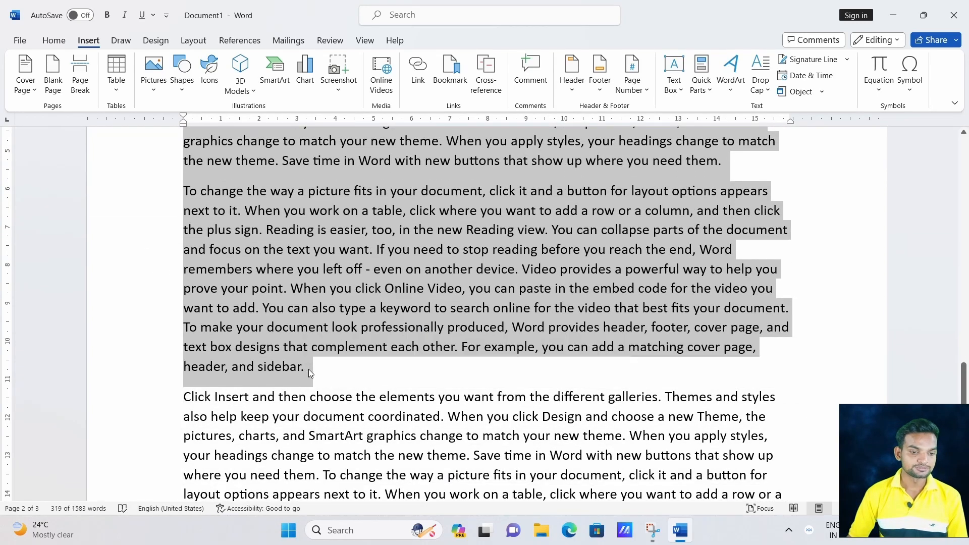
Add a page break after the paragraph ending 'header, and sidebar.' so the next paragraph starts page 4.
click(308, 368)
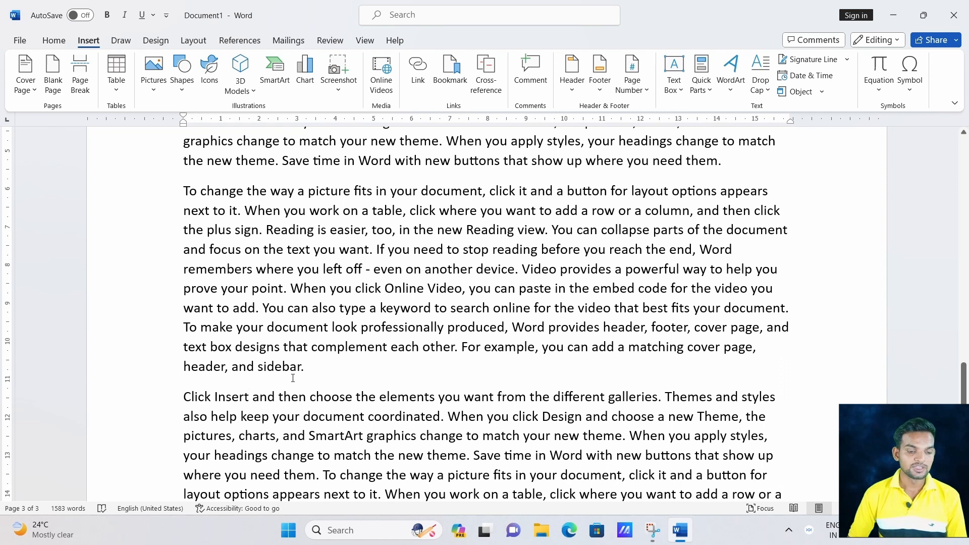
key(Return)
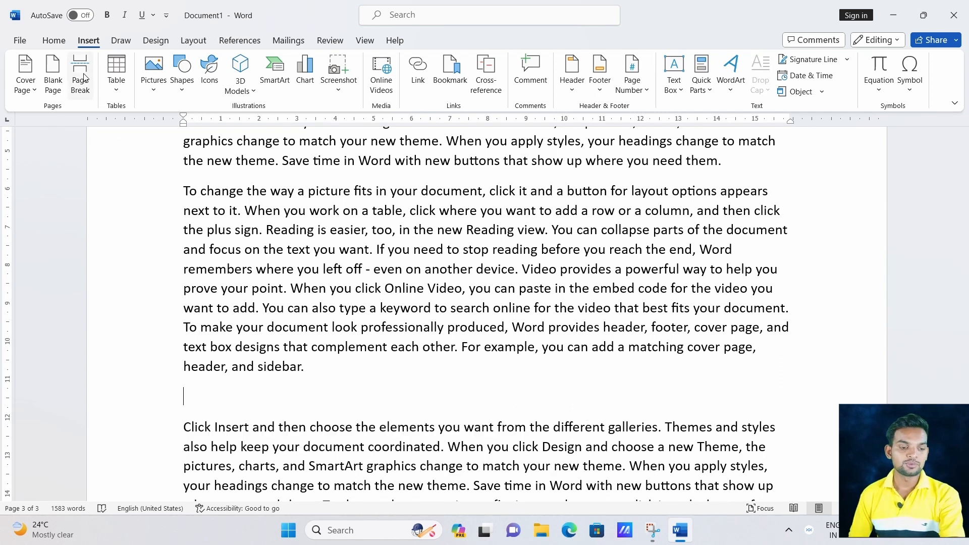
click(81, 80)
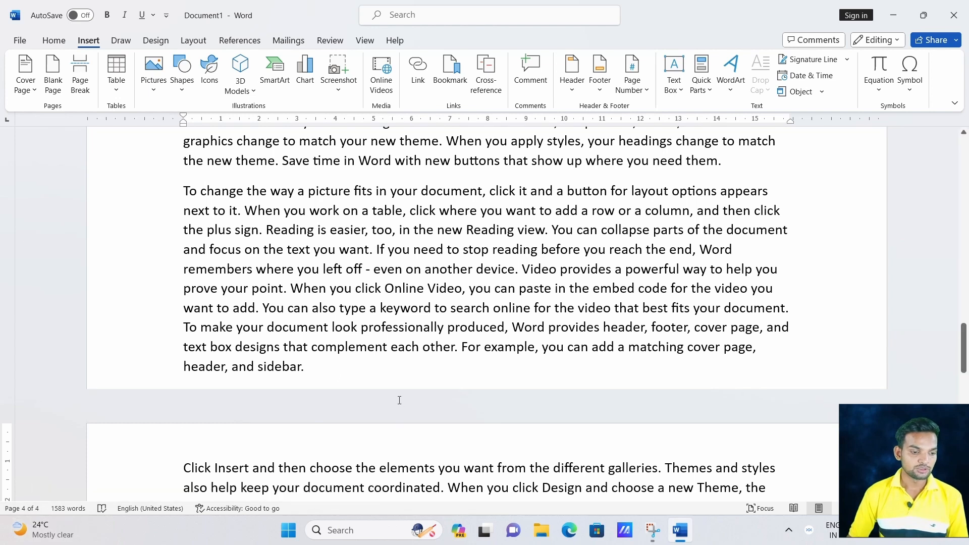
scroll(398, 361, up, 2)
scroll(397, 362, down, 4)
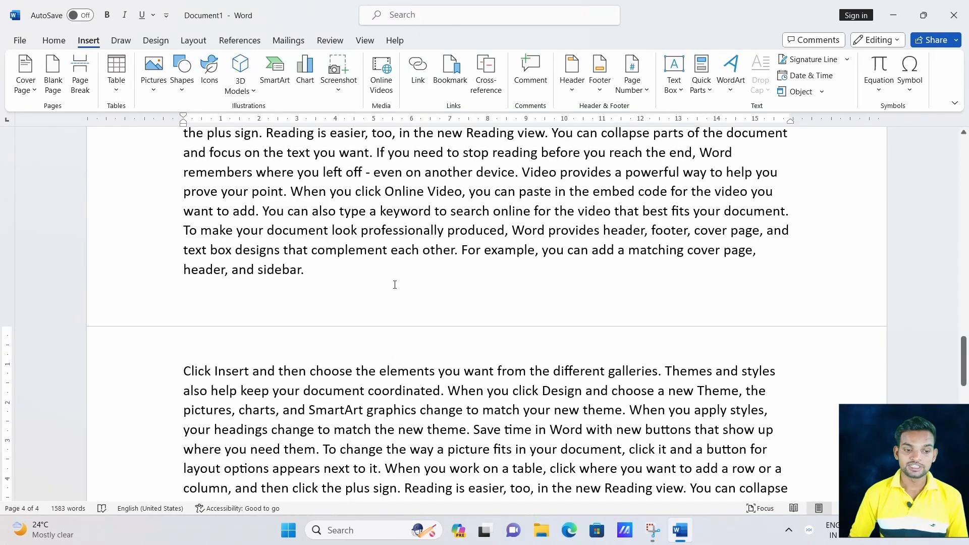
scroll(370, 258, up, 3)
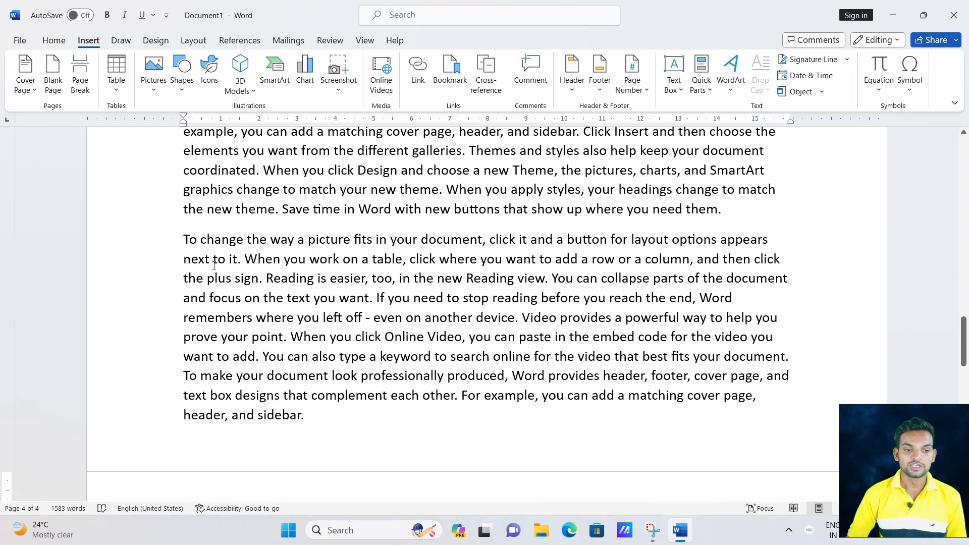
scroll(348, 259, up, 2)
scroll(348, 259, down, 4)
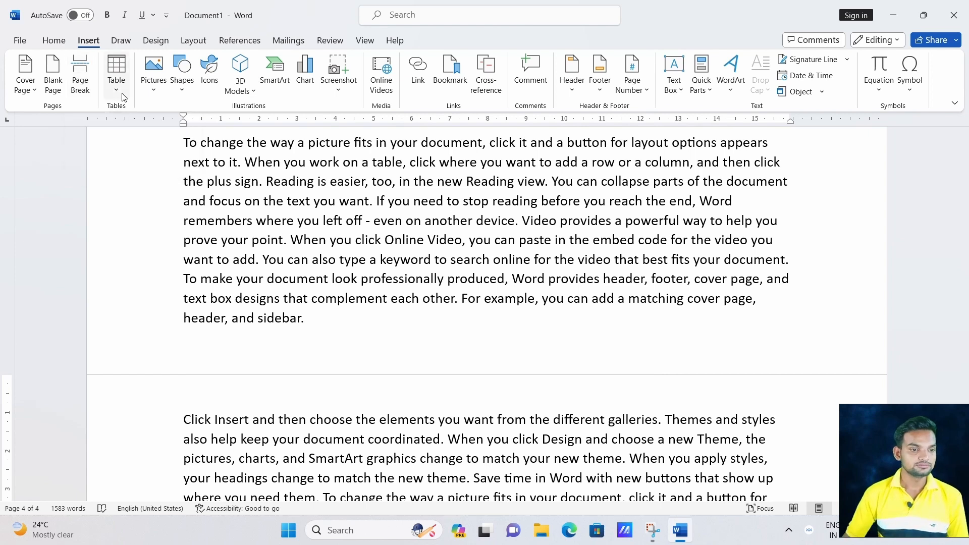
click(261, 254)
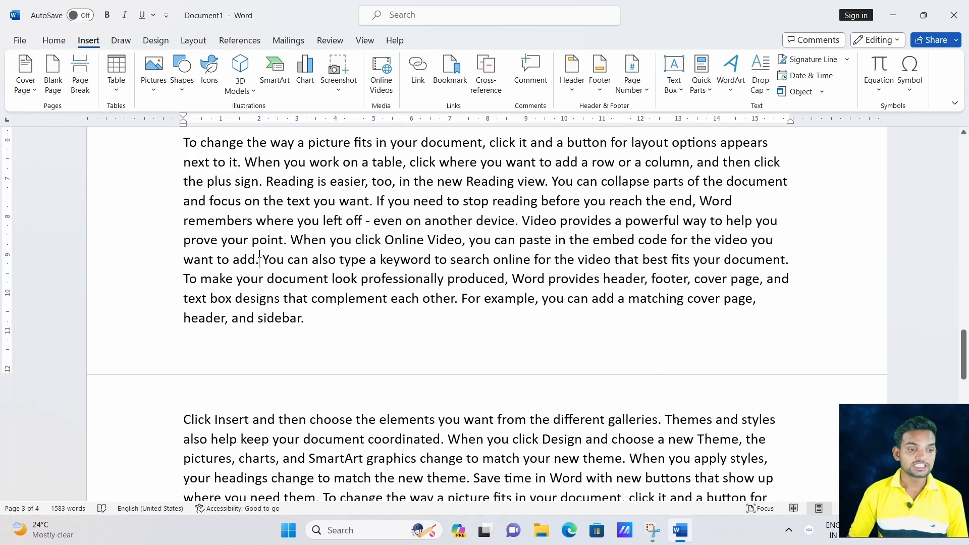
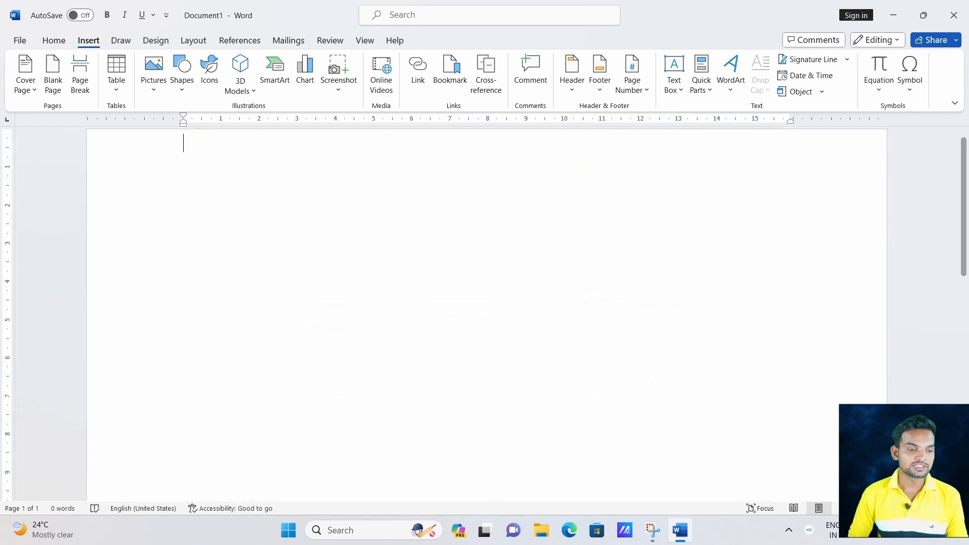
Zoom in on the page and set the font size to 26.
click(930, 508)
click(930, 508)
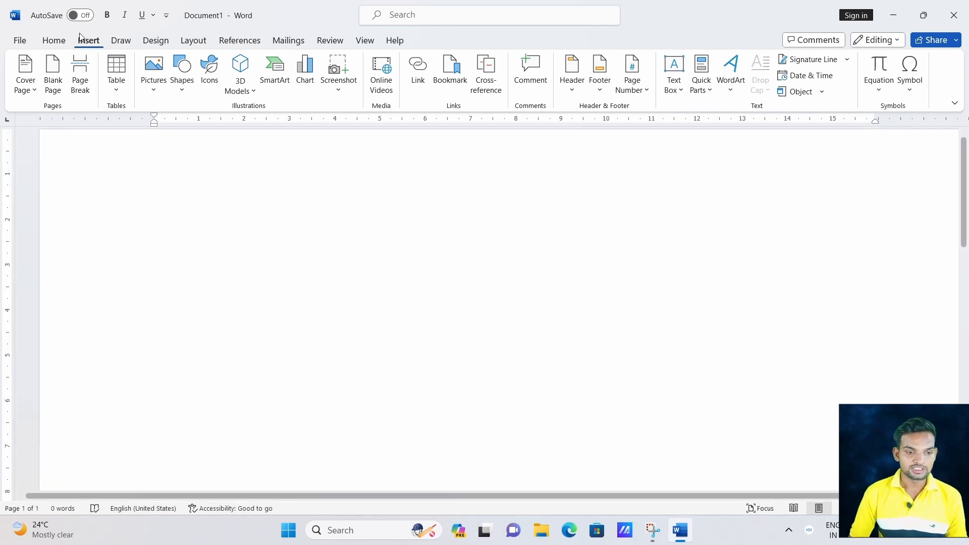
click(55, 37)
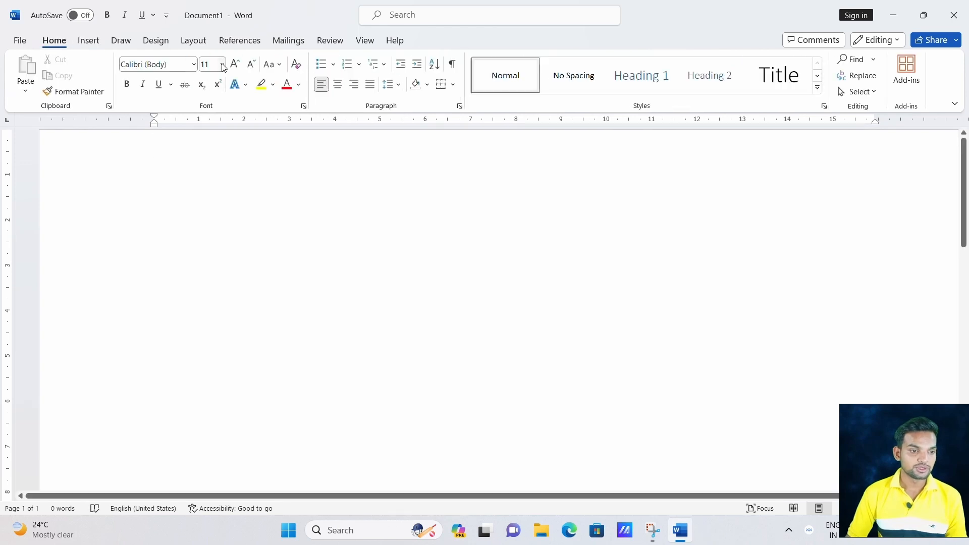
click(222, 64)
click(215, 247)
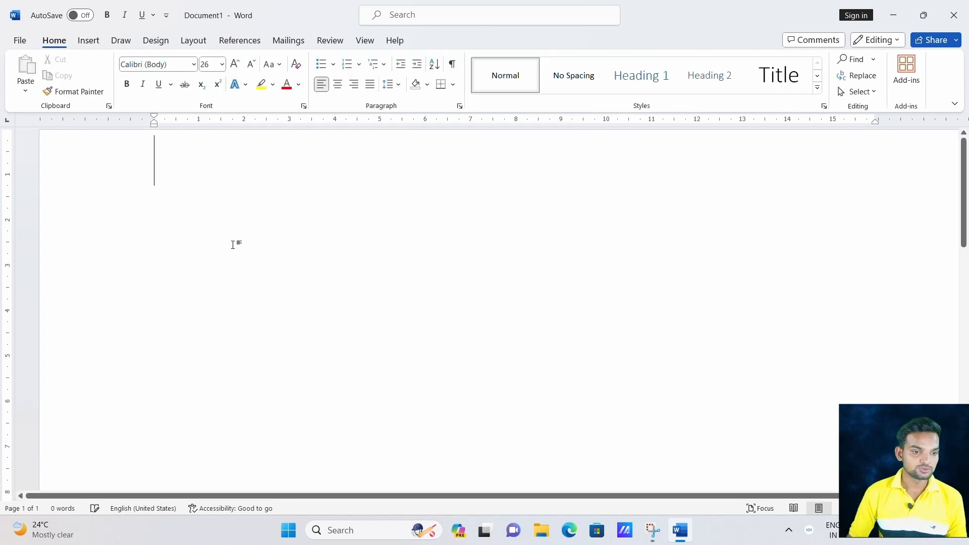
Preview a 5x5 table from the Insert Table grid.
click(88, 40)
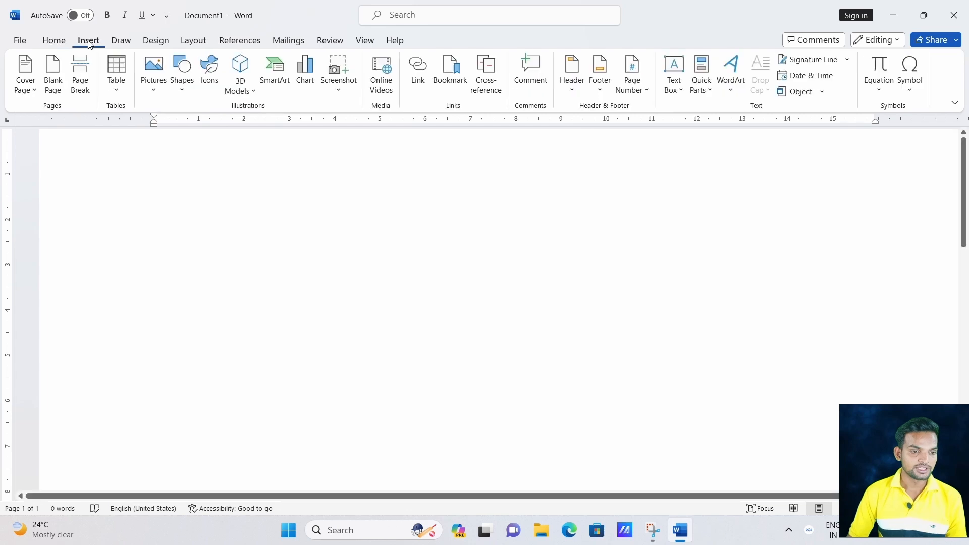
click(115, 96)
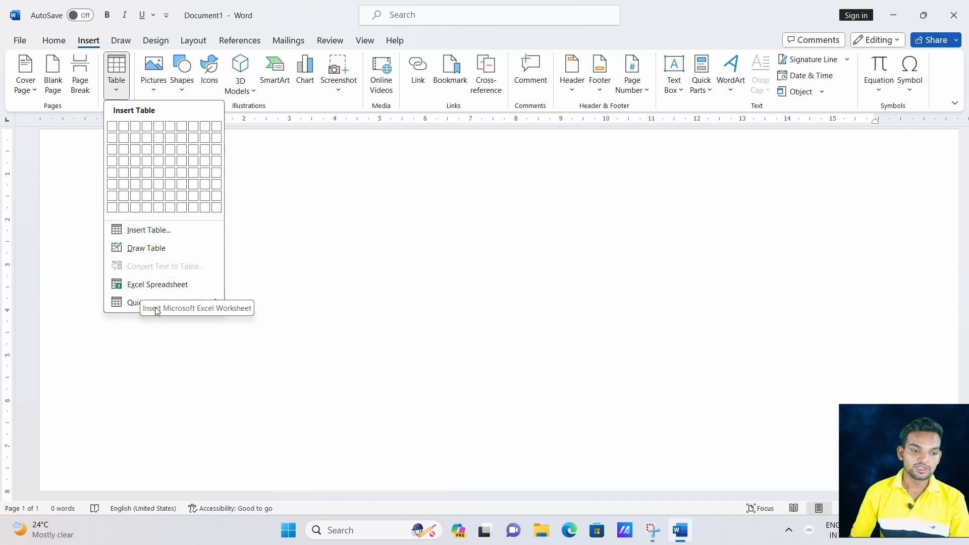
mouse_move(145, 307)
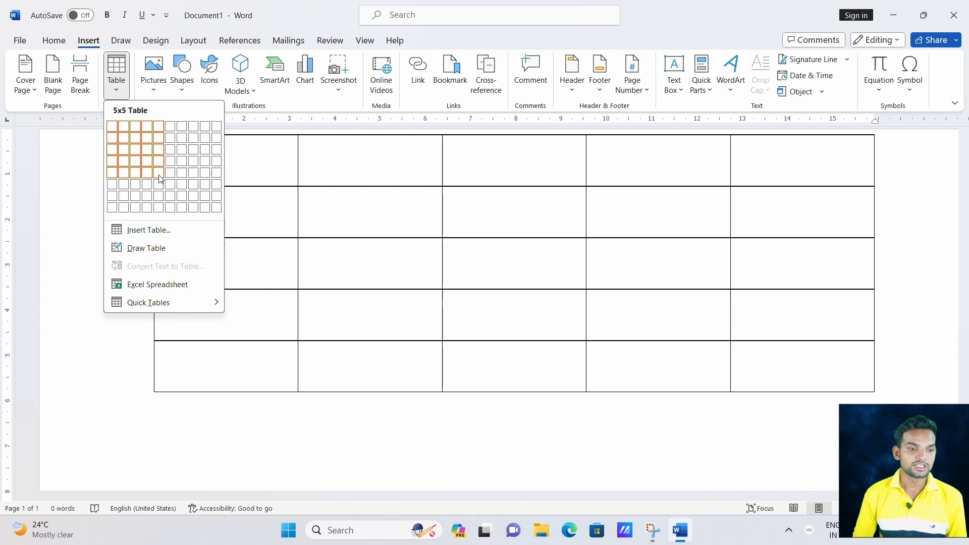
Dismiss the table preview and set the font size back to 12.
click(45, 45)
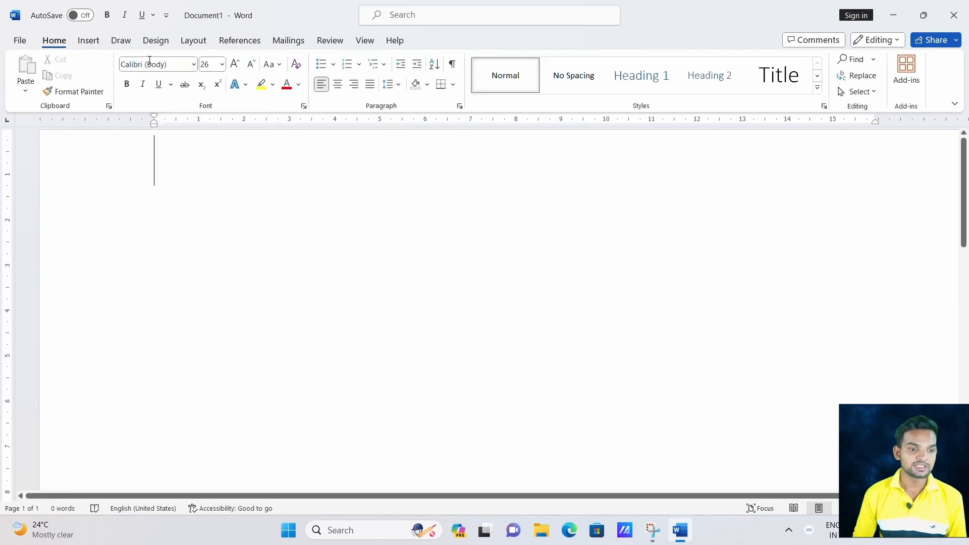
click(222, 65)
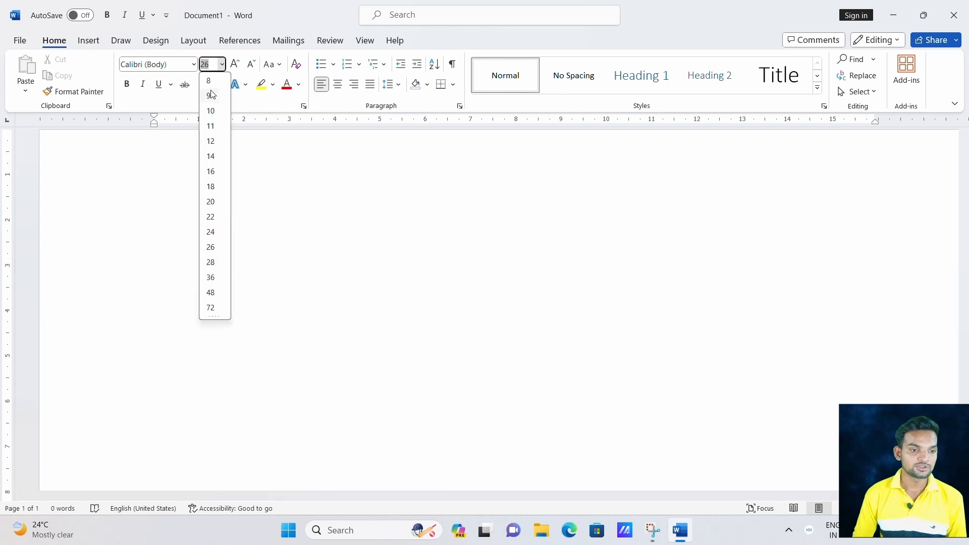
click(211, 142)
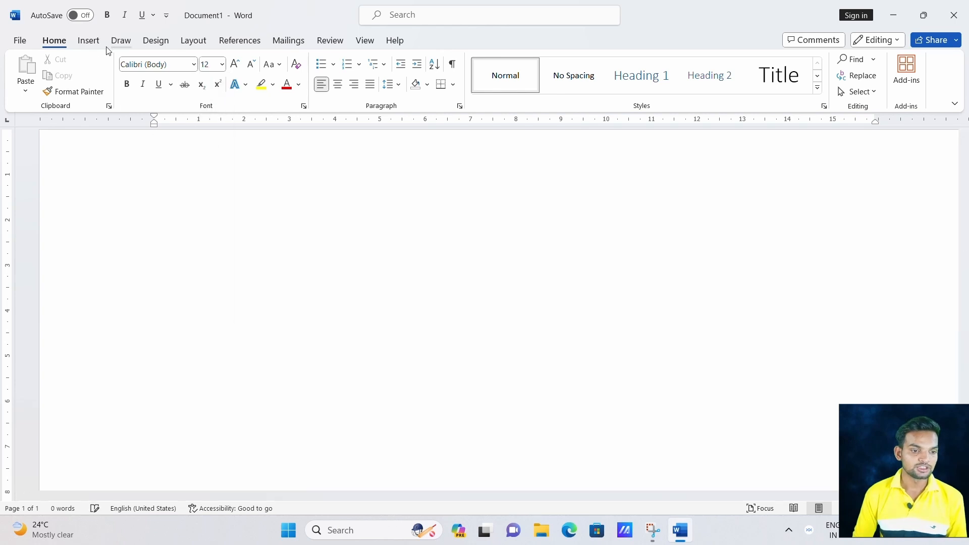
Insert an empty table of 6 columns by 5 rows.
click(88, 42)
click(116, 73)
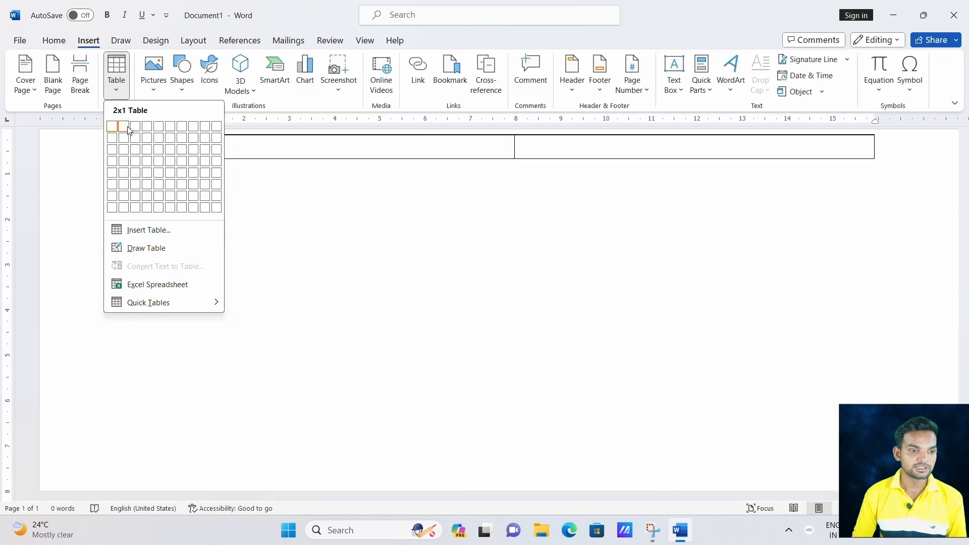
click(170, 177)
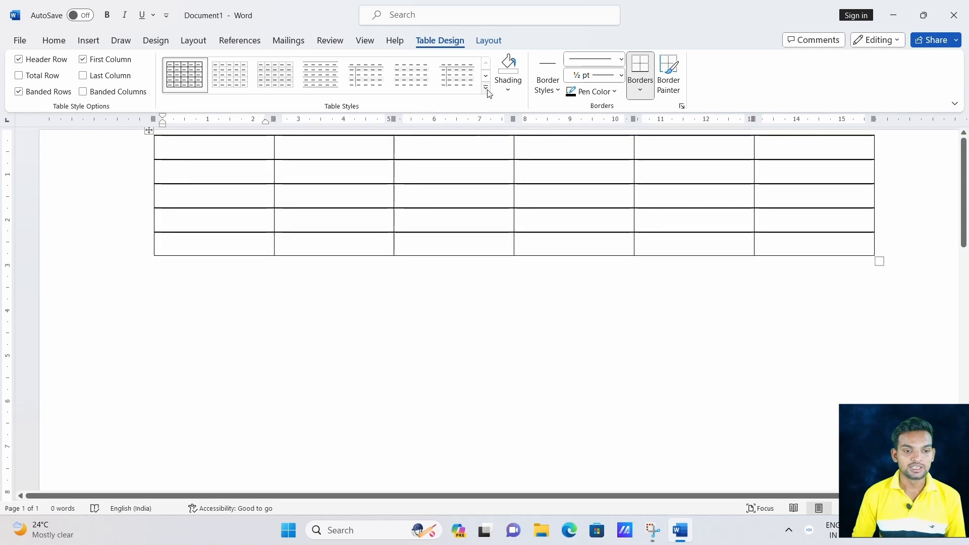
Try green grid and grey banded styles, then apply the grey style with dark header row and first column.
click(485, 90)
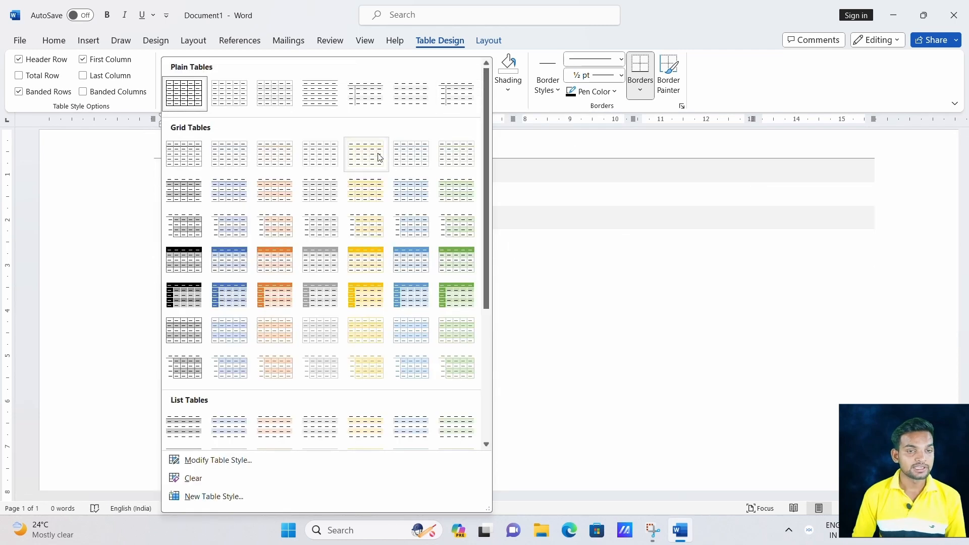
click(445, 262)
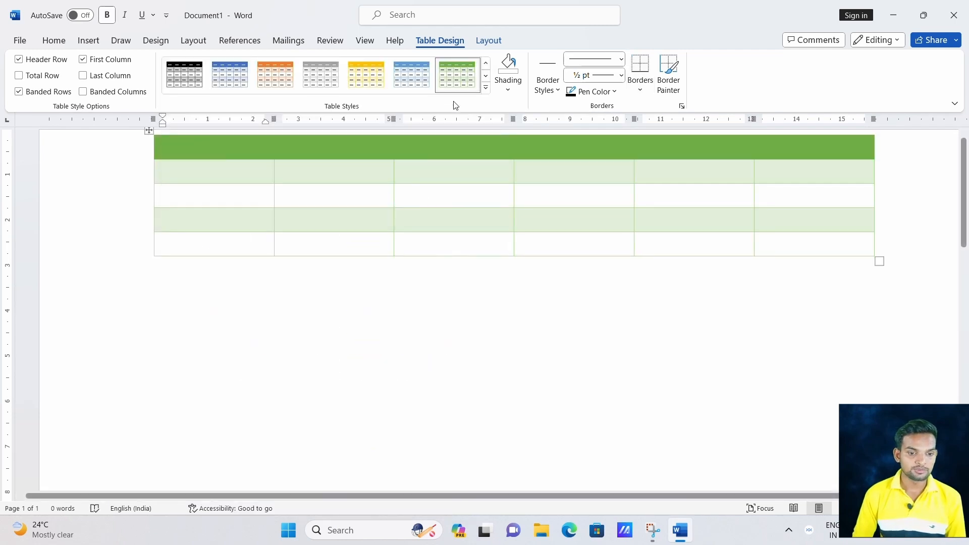
click(485, 89)
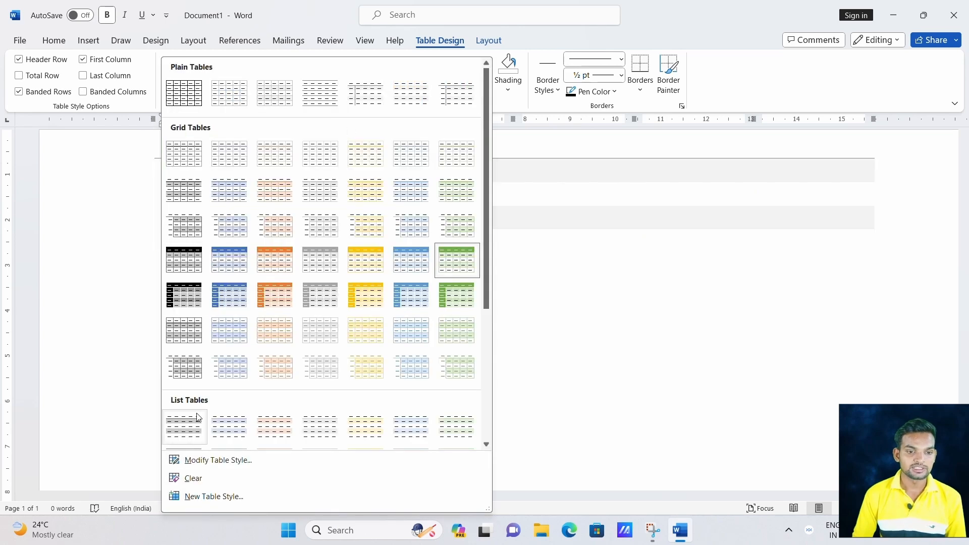
click(180, 366)
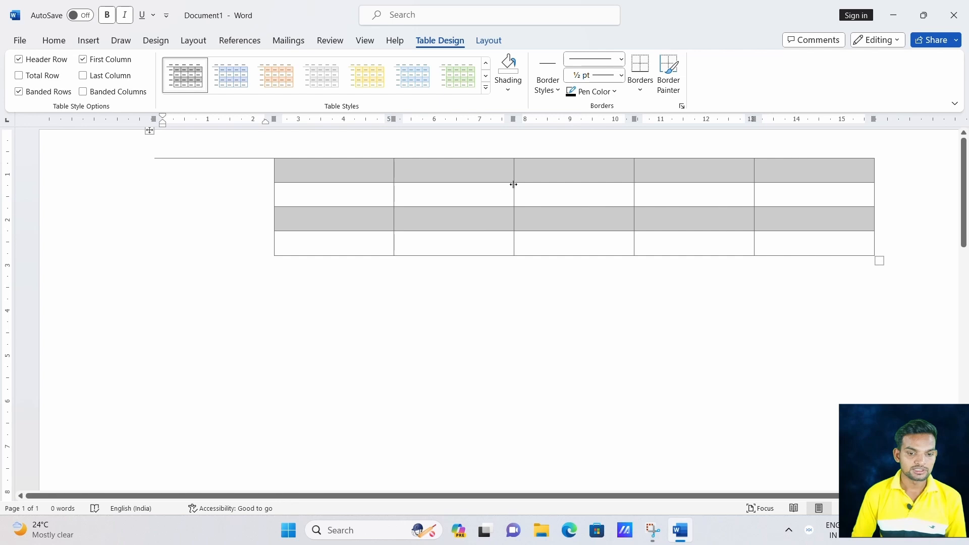
click(458, 76)
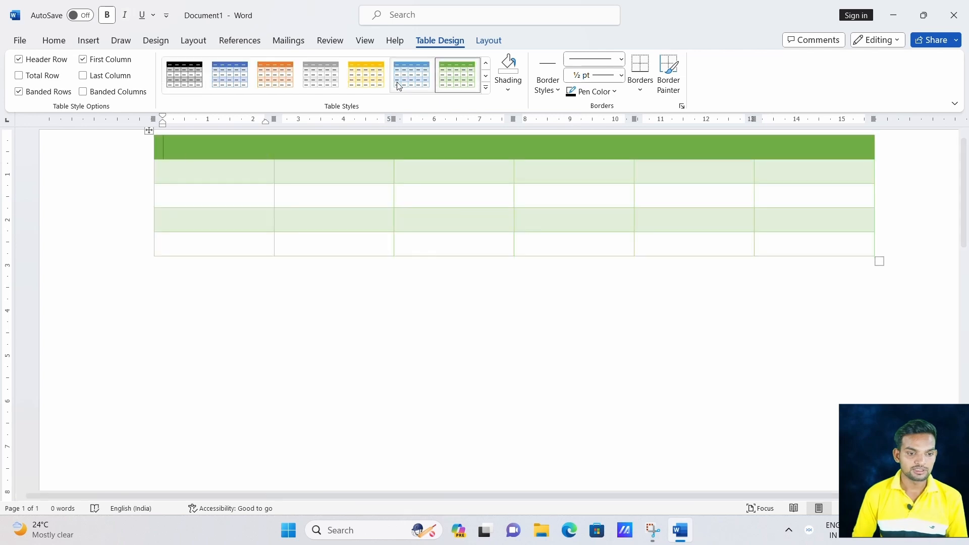
click(485, 90)
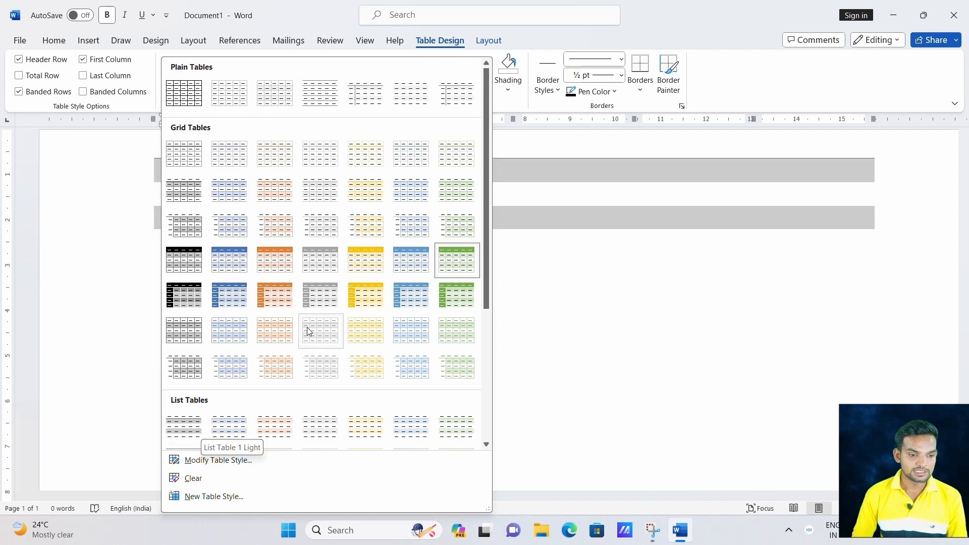
click(313, 289)
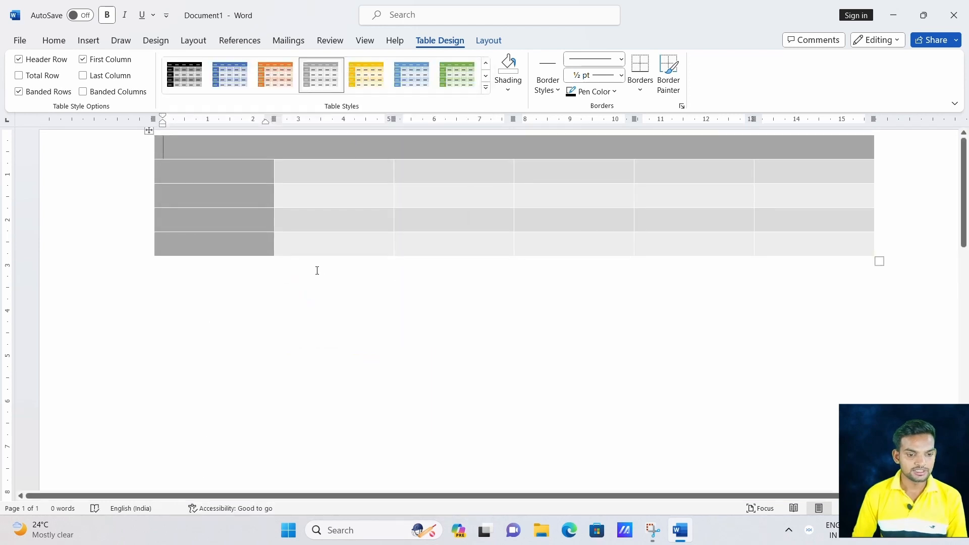
click(486, 88)
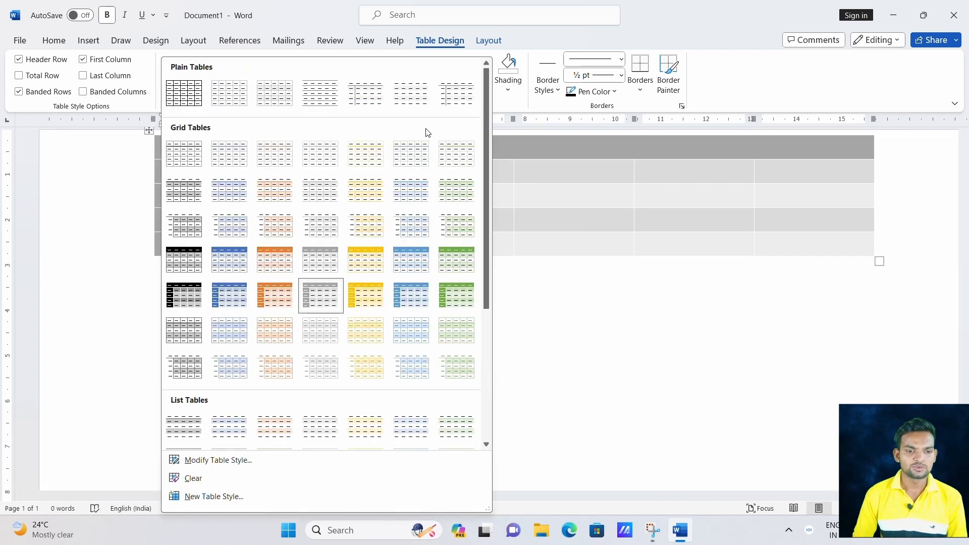
In Modify Style, make the table style's text bold, size 20 and light orange.
click(207, 464)
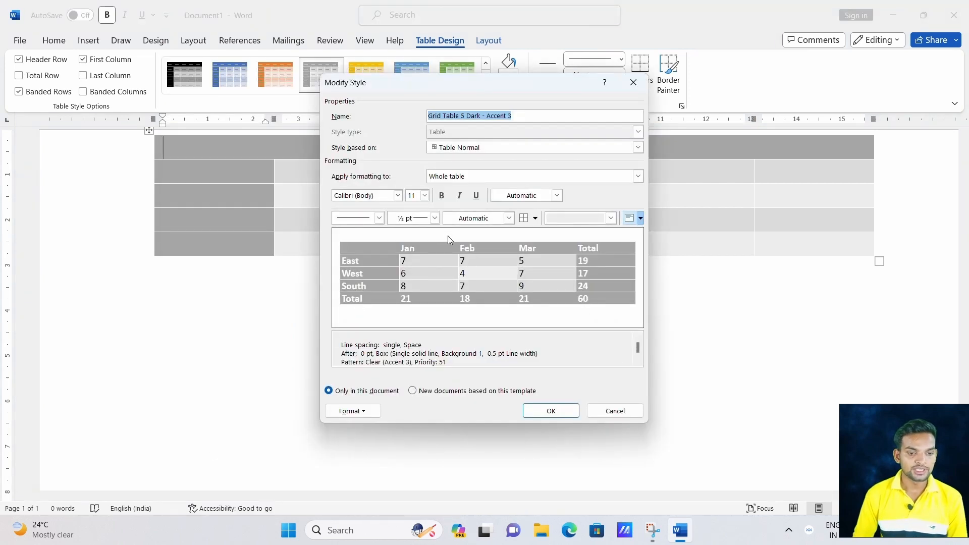
click(447, 196)
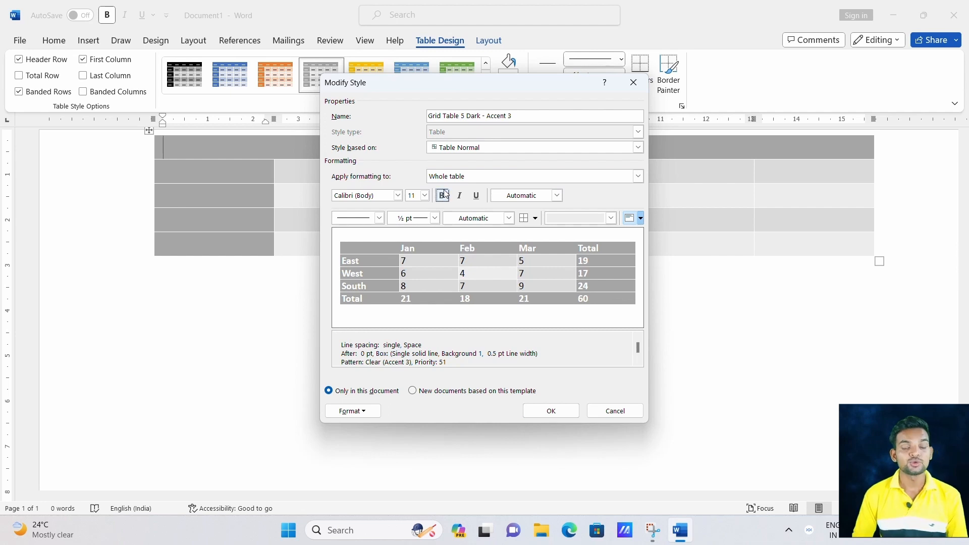
click(443, 196)
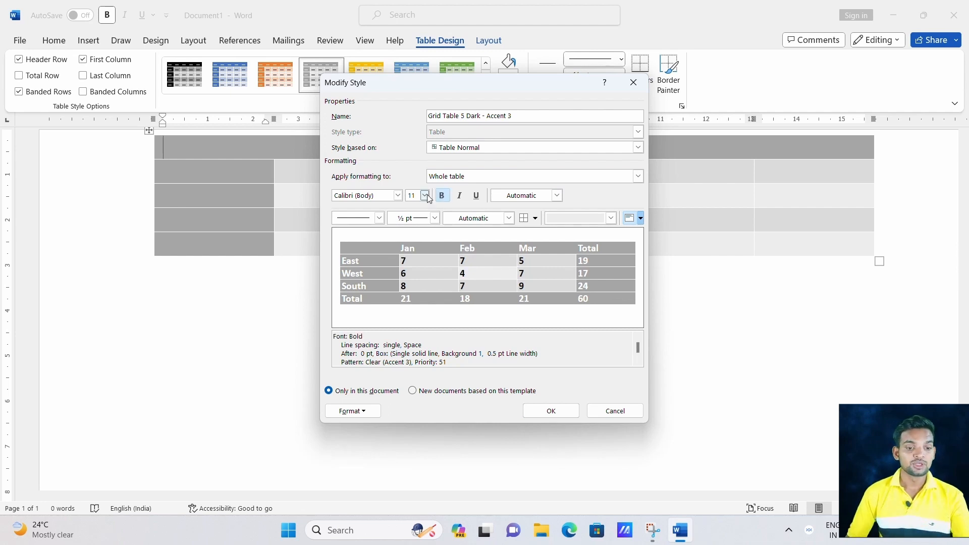
click(424, 196)
scroll(420, 274, down, 2)
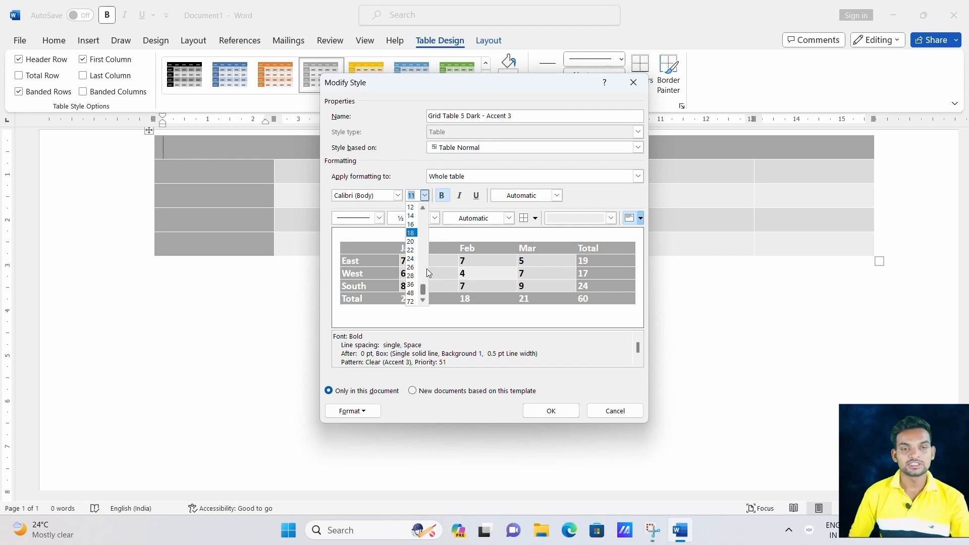
click(412, 241)
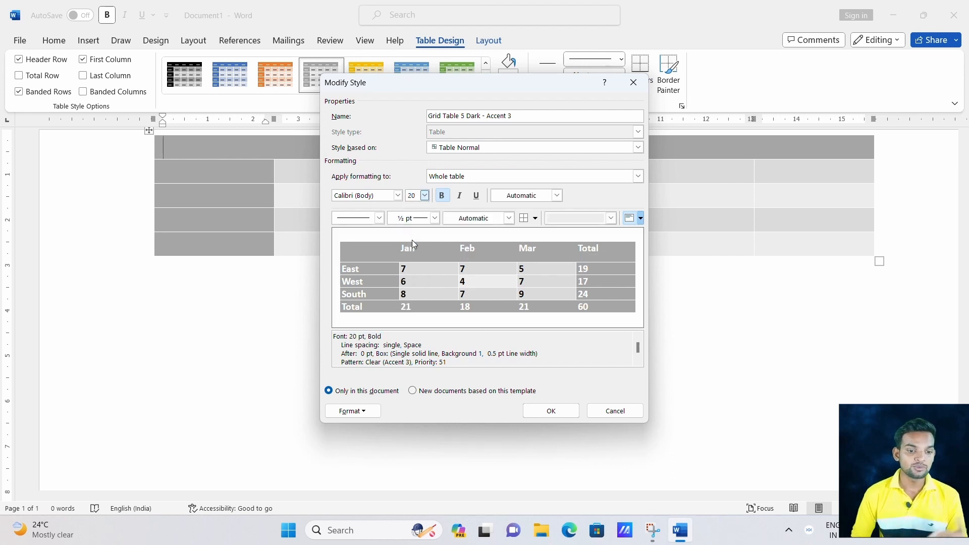
click(556, 195)
click(547, 295)
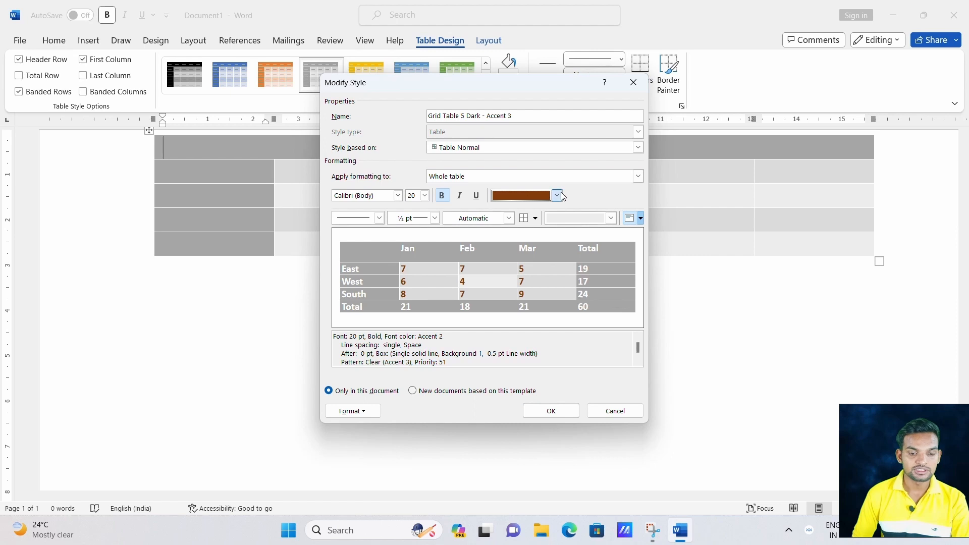
click(558, 196)
click(547, 286)
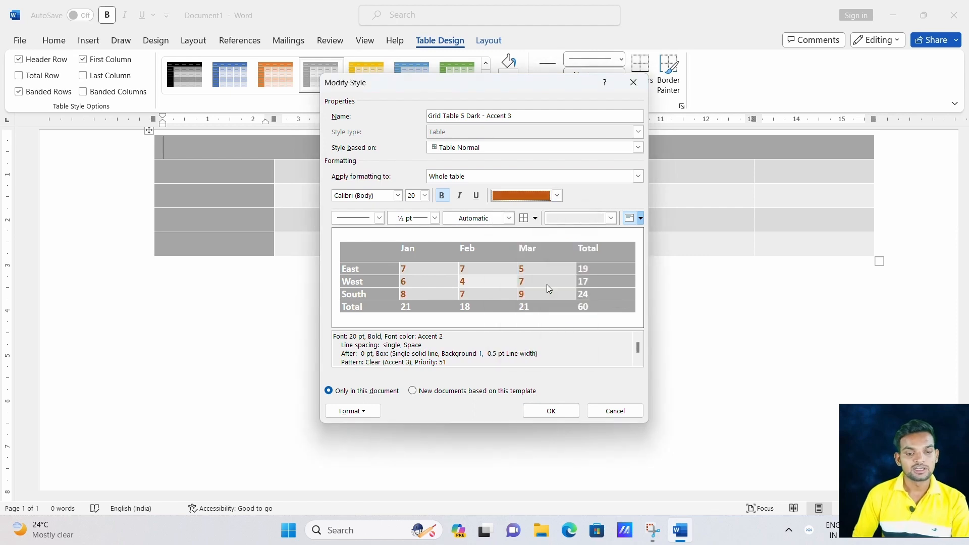
Give the style thicker thin-thick small-gap borders in blue.
click(435, 218)
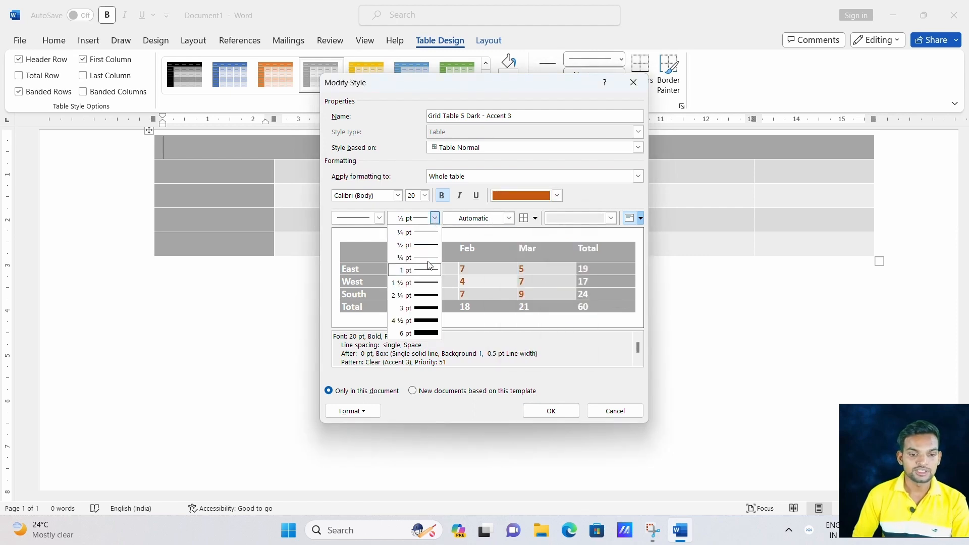
click(428, 302)
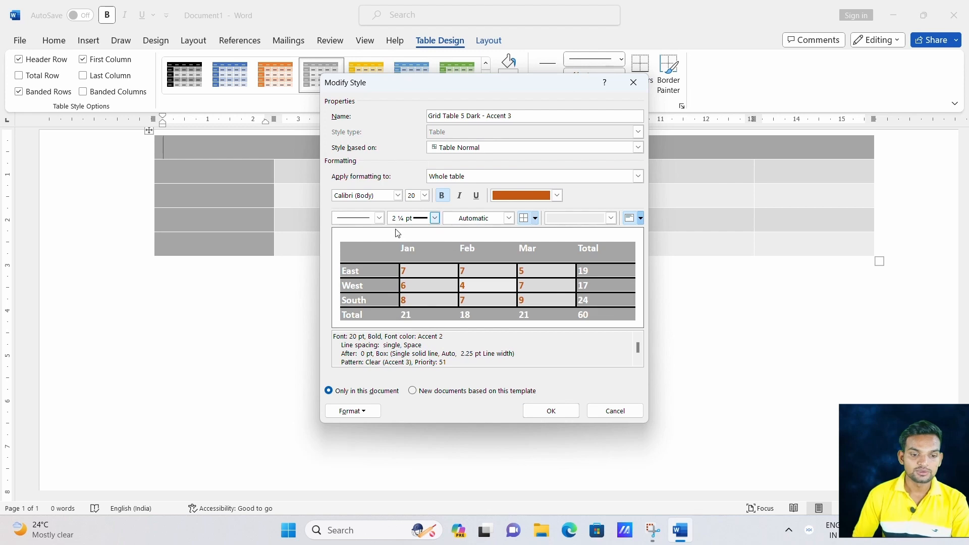
click(379, 218)
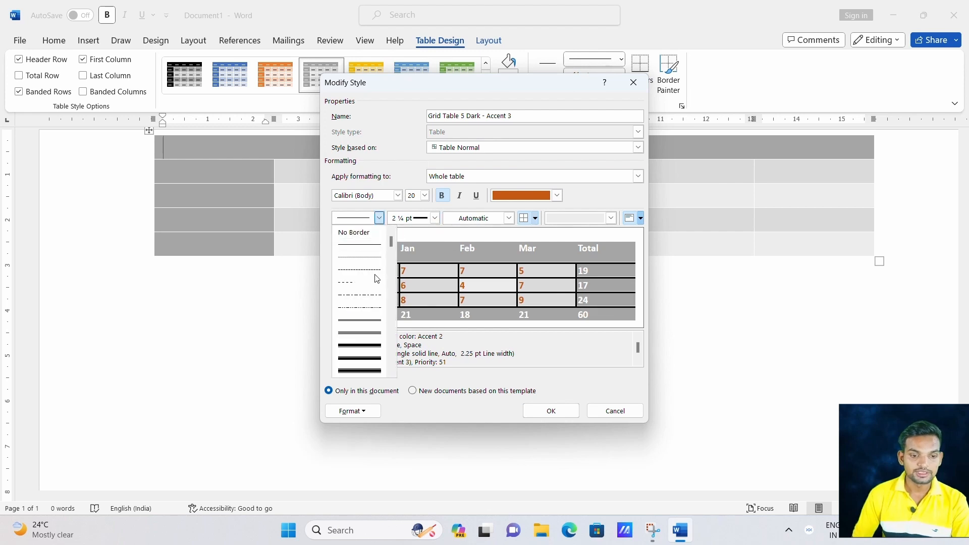
click(363, 347)
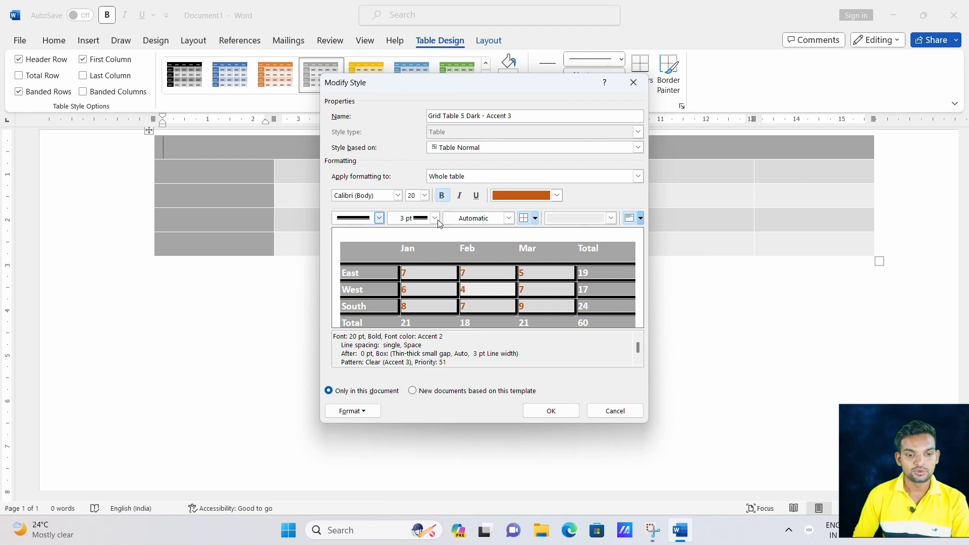
click(509, 218)
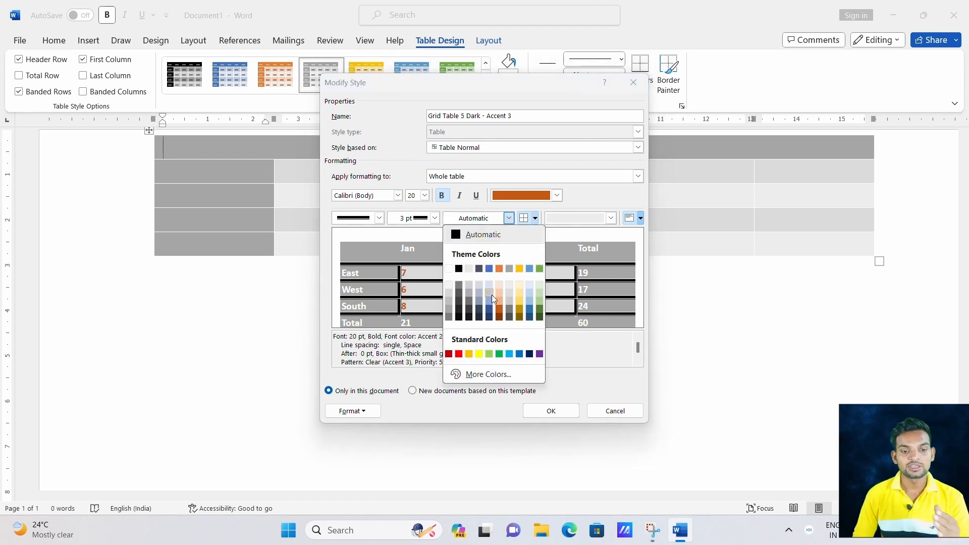
click(529, 309)
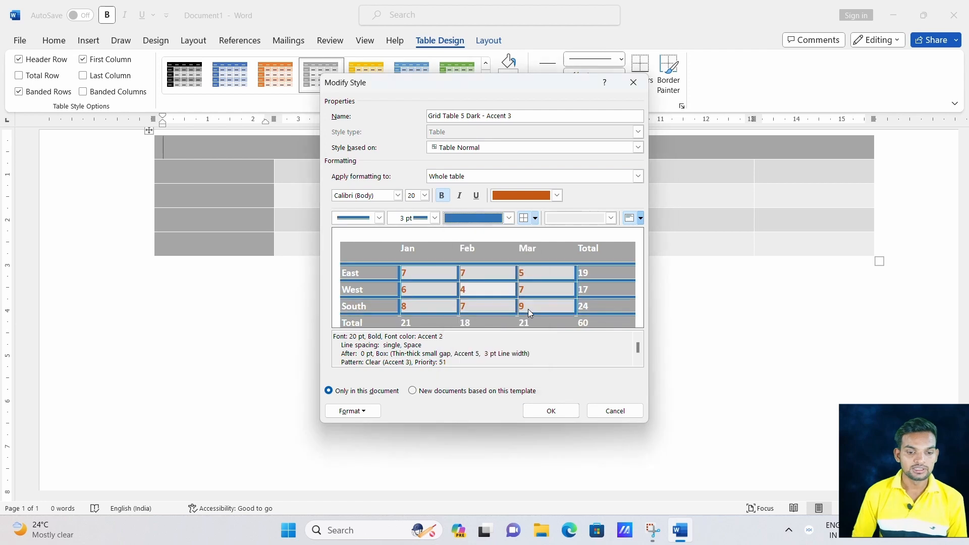
Shade the odd banded rows orange and apply the modified style.
click(609, 218)
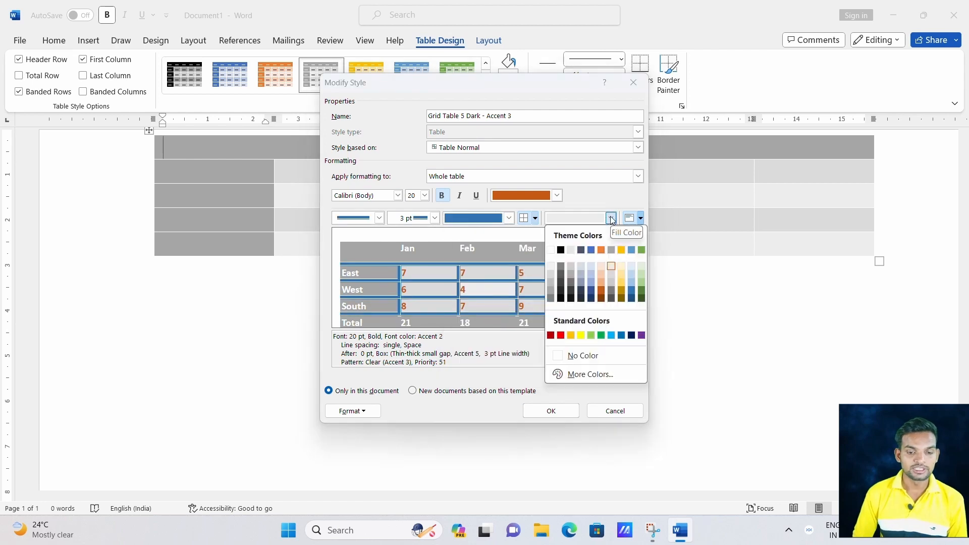
click(574, 335)
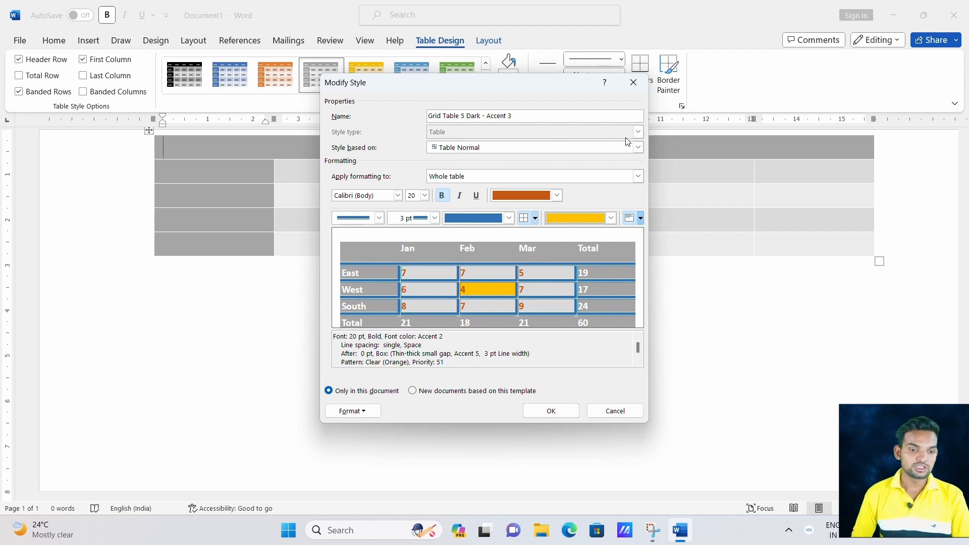
click(638, 176)
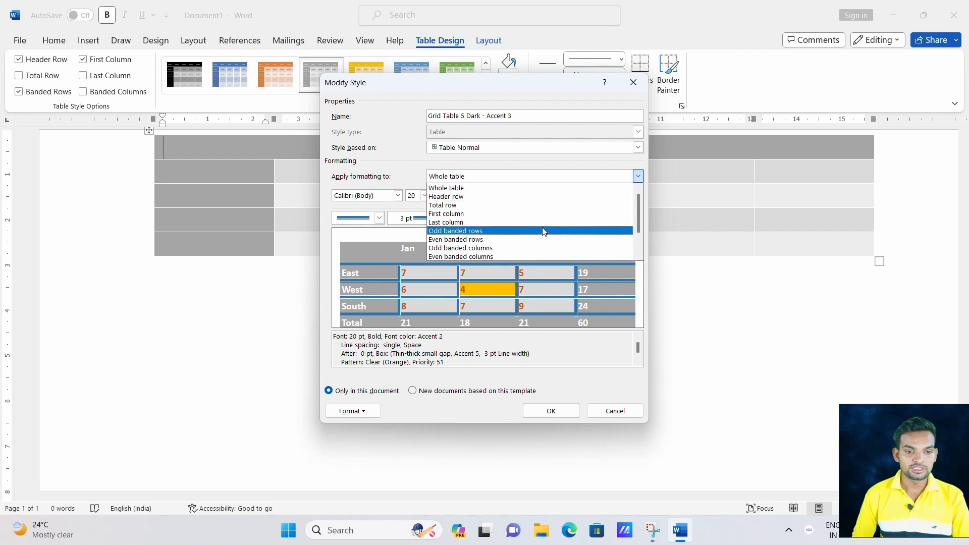
click(520, 232)
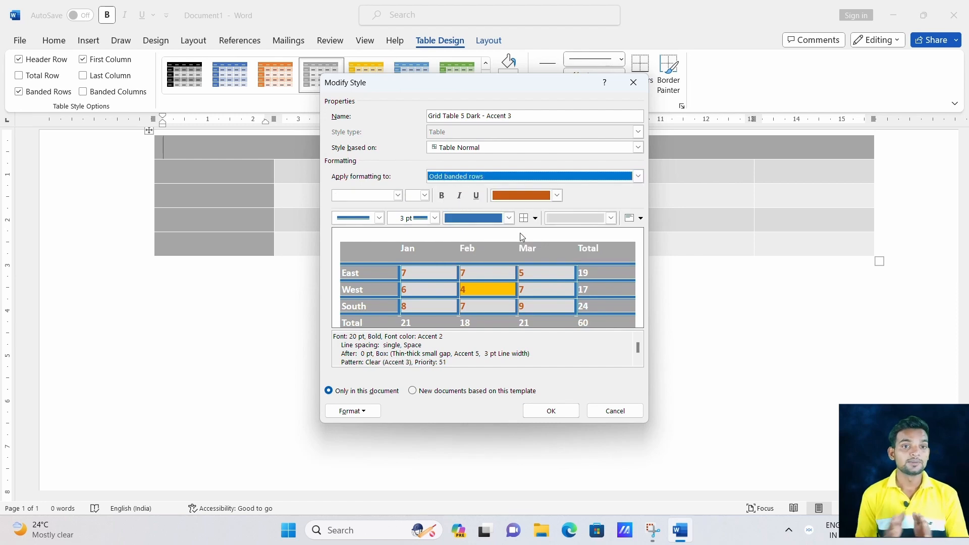
click(543, 412)
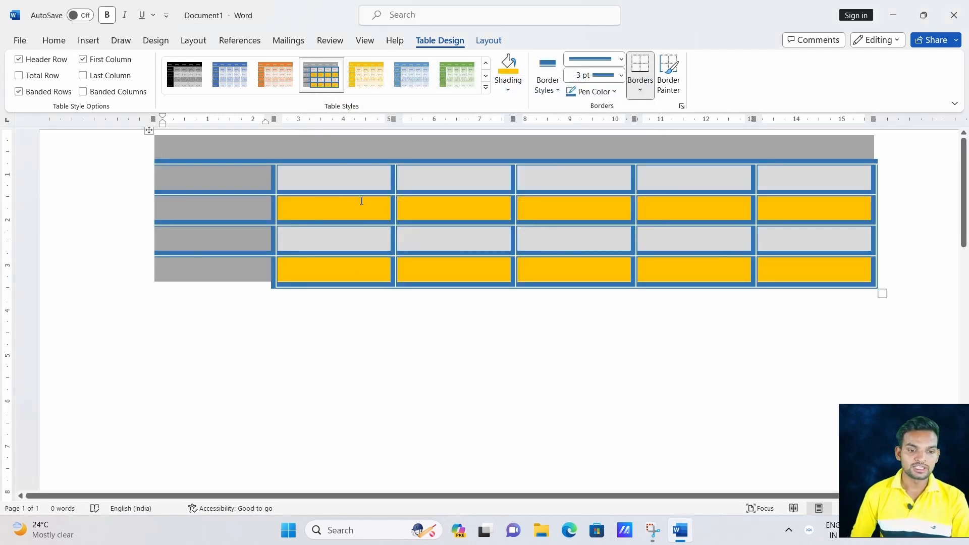
Undo the style change and put blue All Borders on every cell edge.
key(ctrl+z)
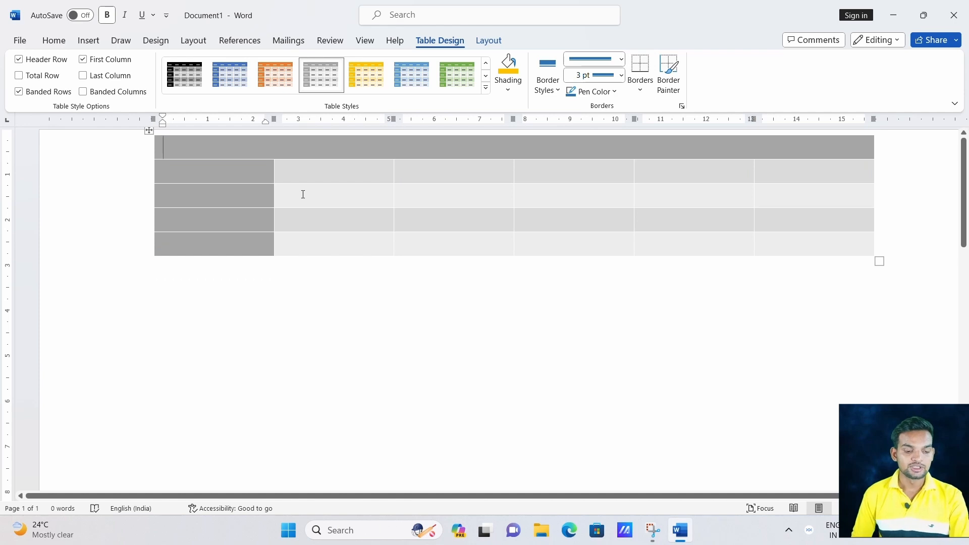
click(621, 76)
click(621, 76)
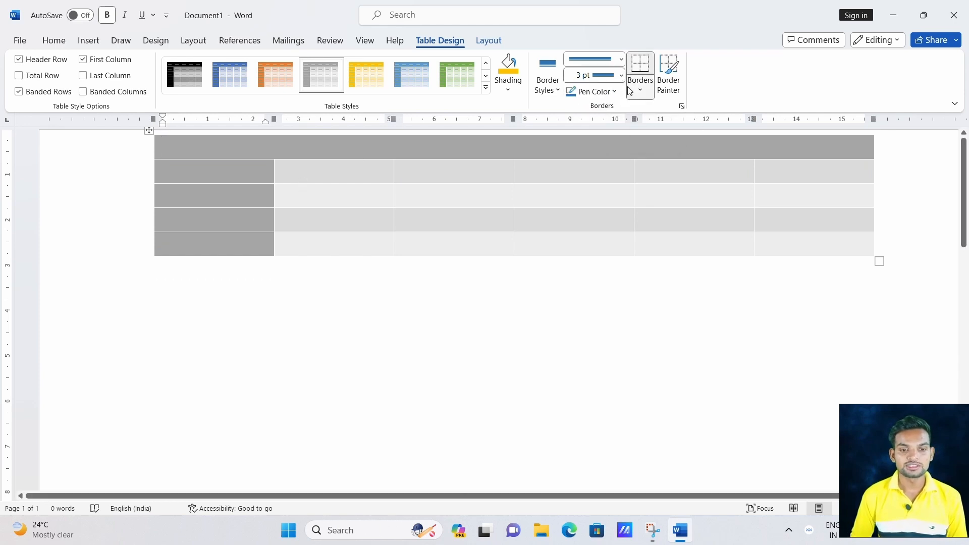
click(631, 90)
click(594, 91)
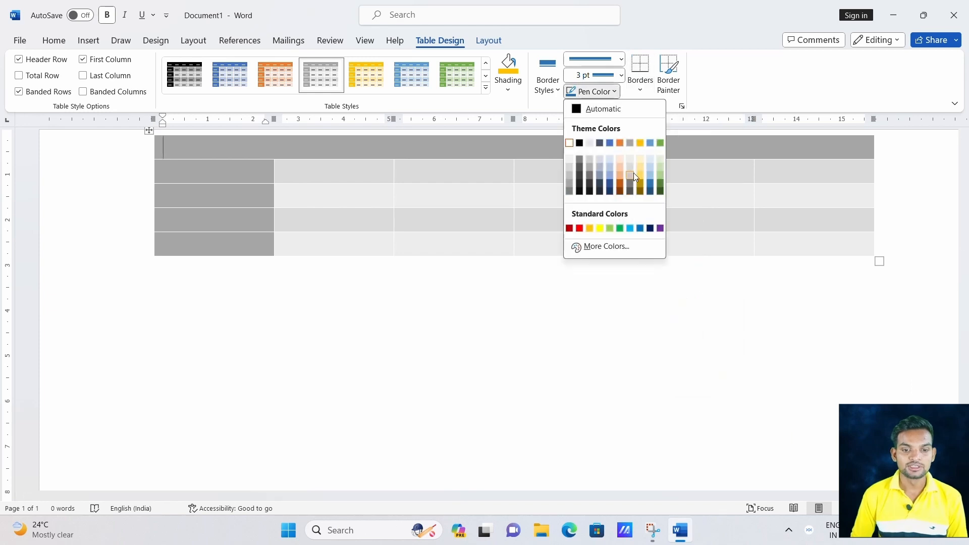
click(640, 86)
click(640, 86)
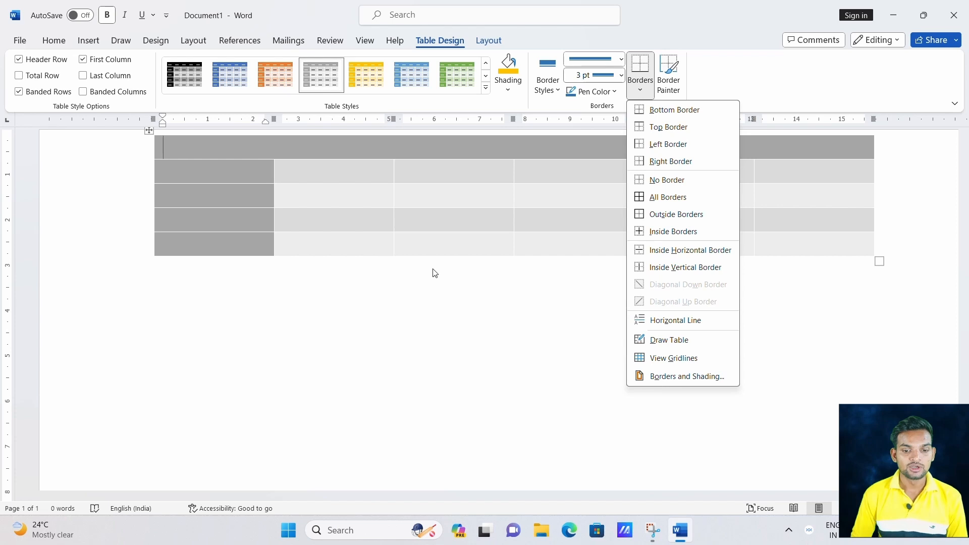
click(883, 254)
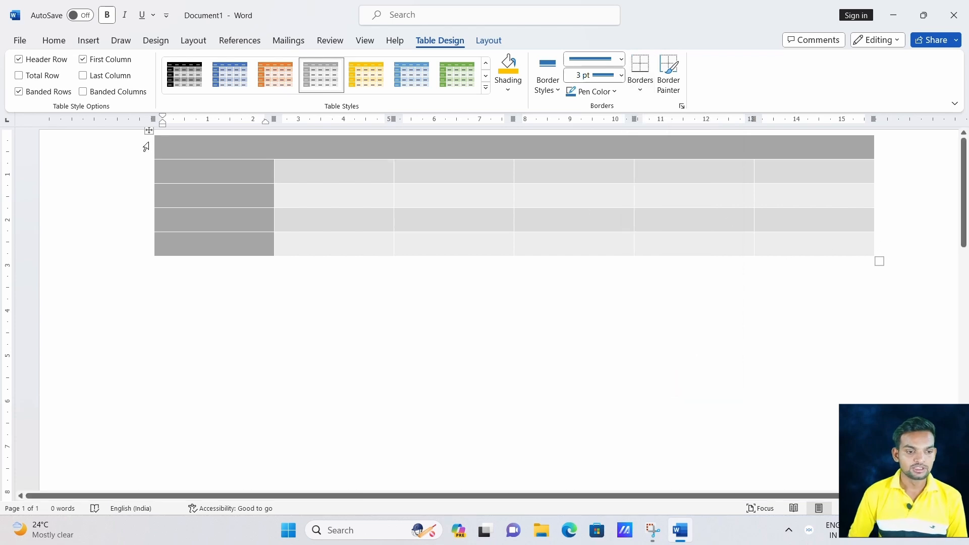
click(640, 81)
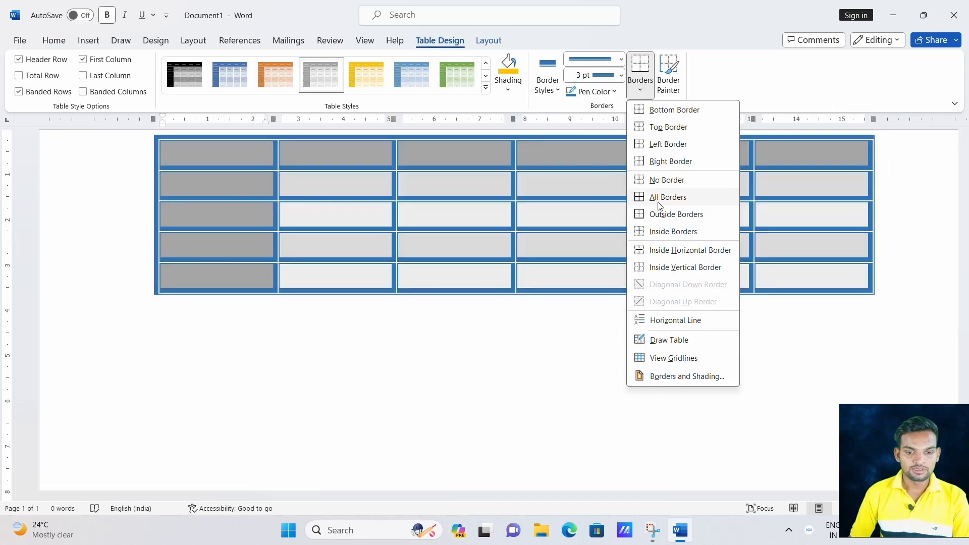
click(659, 198)
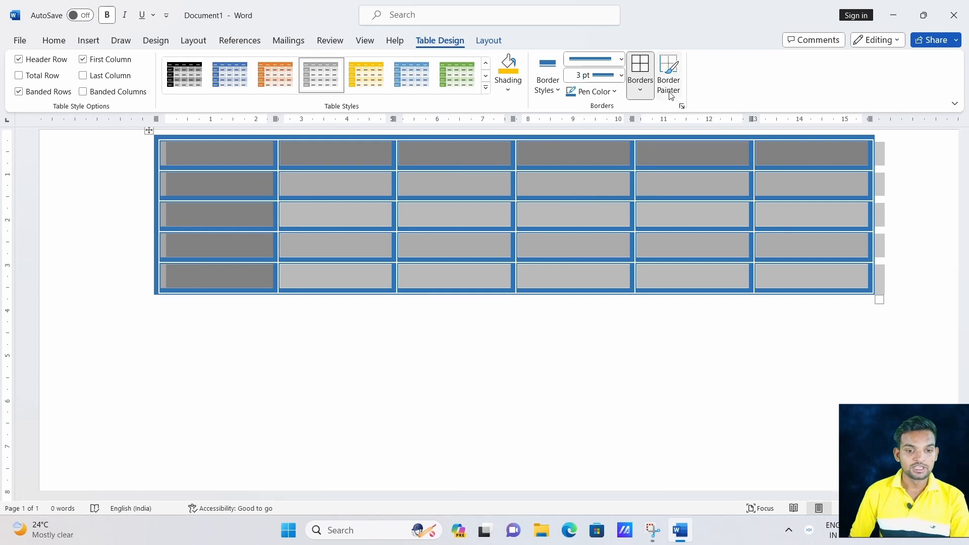
Paint orange 1½ pt borders under several header and row cells with Border Painter.
click(620, 59)
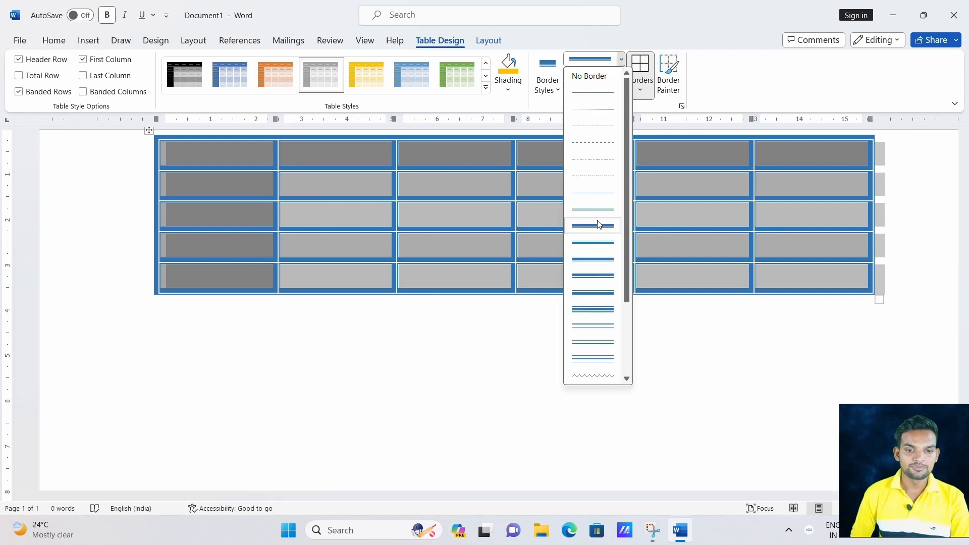
click(573, 38)
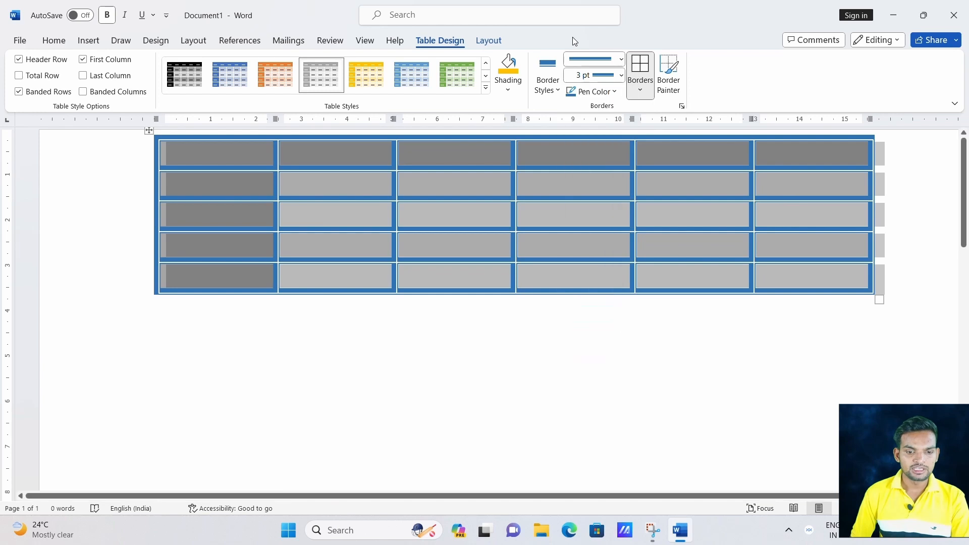
click(620, 75)
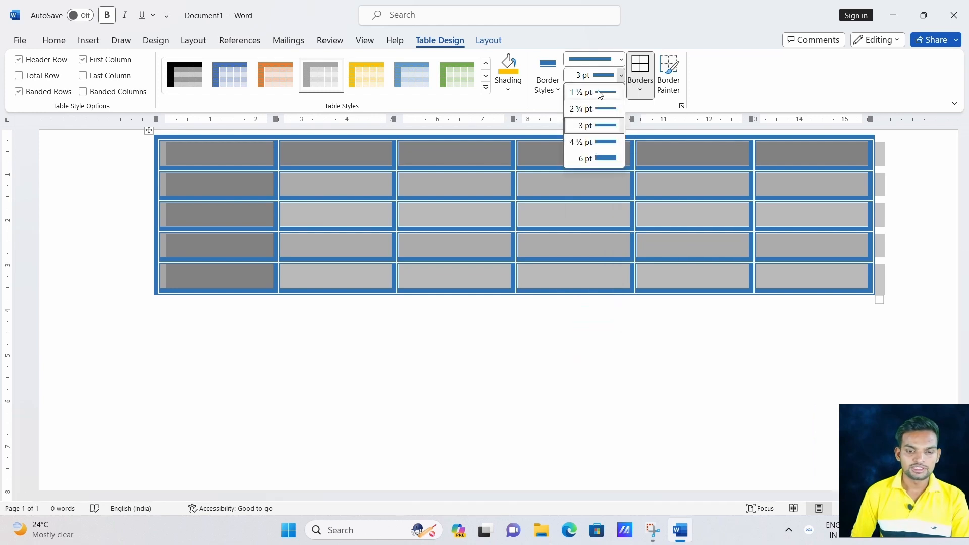
click(553, 68)
click(556, 93)
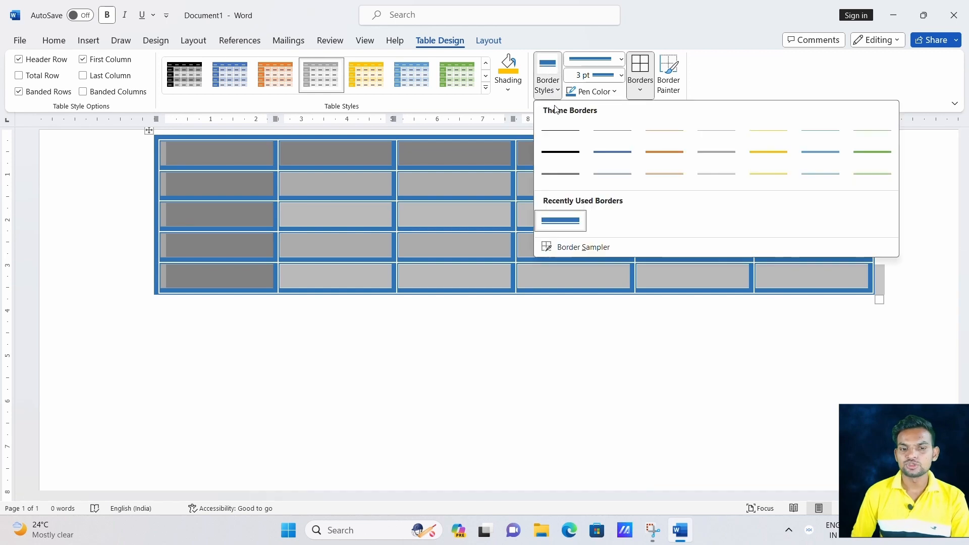
click(673, 149)
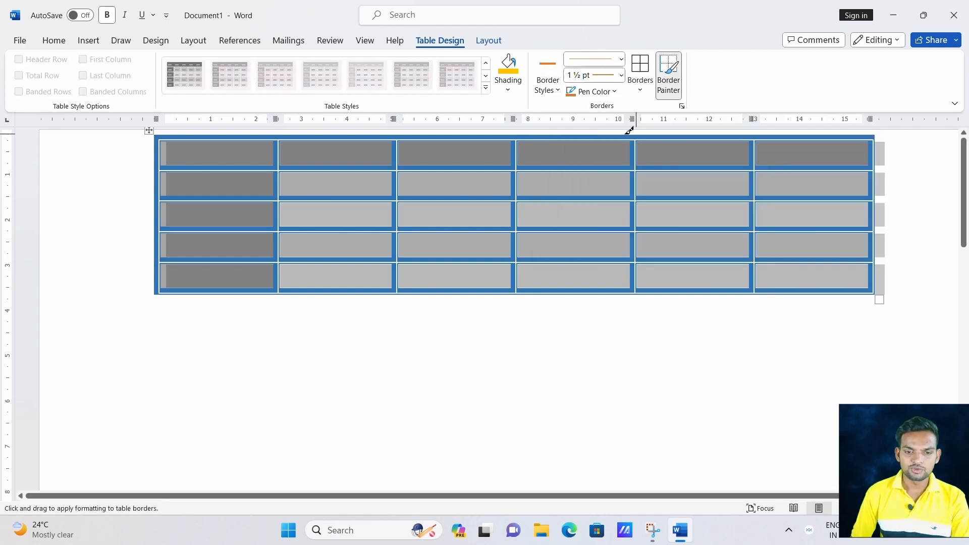
click(591, 166)
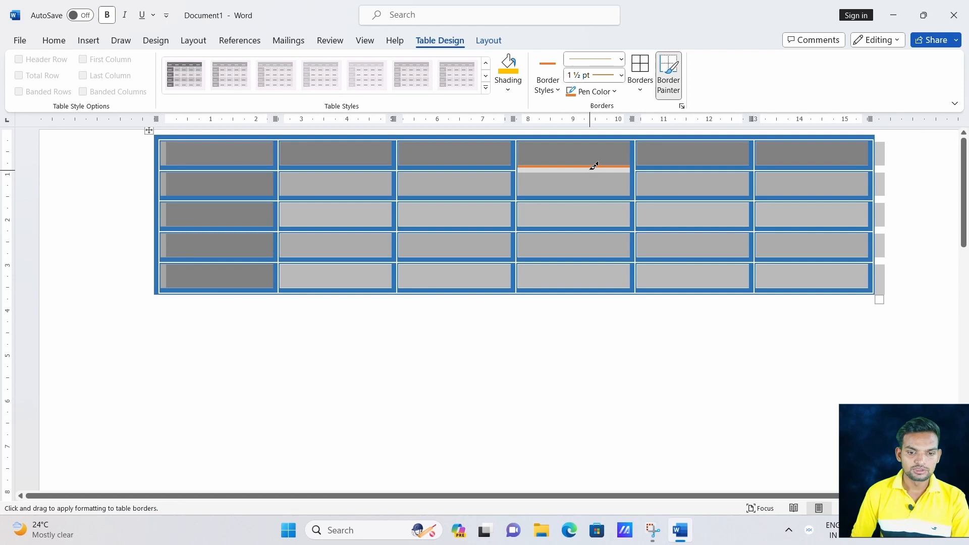
click(366, 167)
click(271, 259)
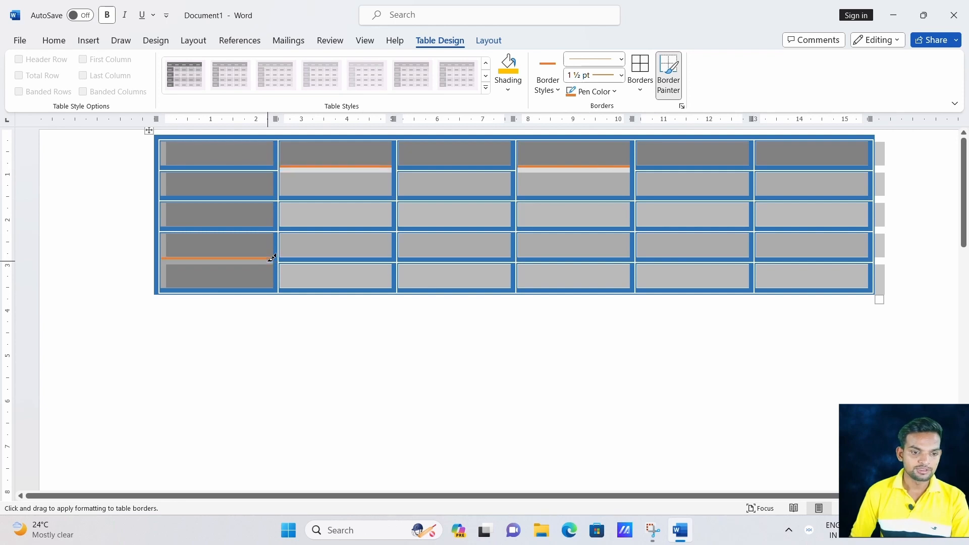
Undo the painted borders, formatting and the table itself with Ctrl+Z.
key(ctrl+z)
key(ctrl+z)
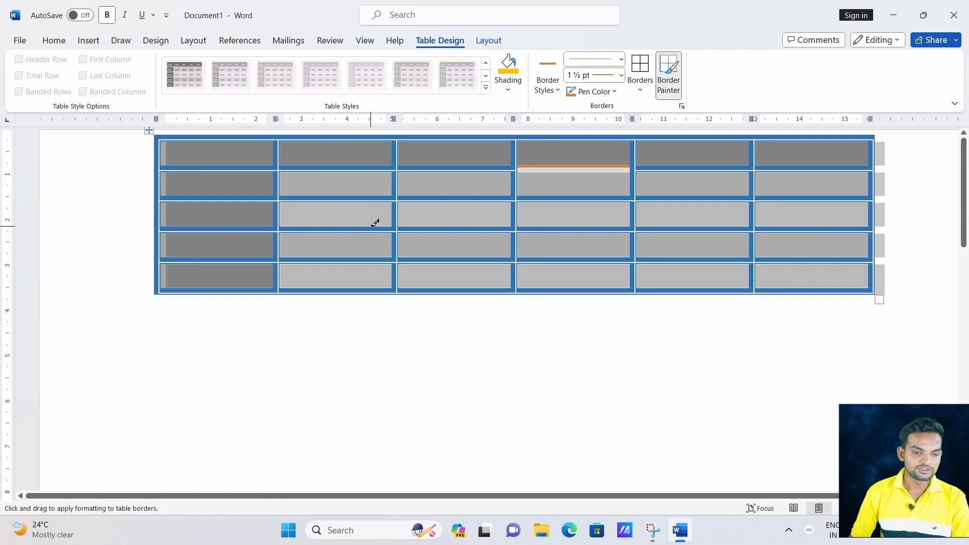
key(ctrl+z)
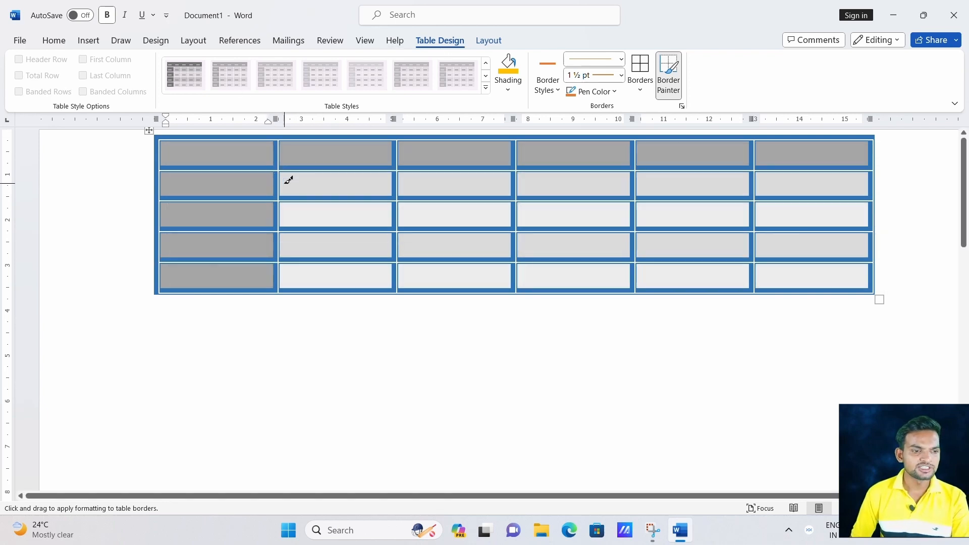
key(ctrl+z)
key(ctrl+z)
key(ctrl+z)
key(ctrl+z)
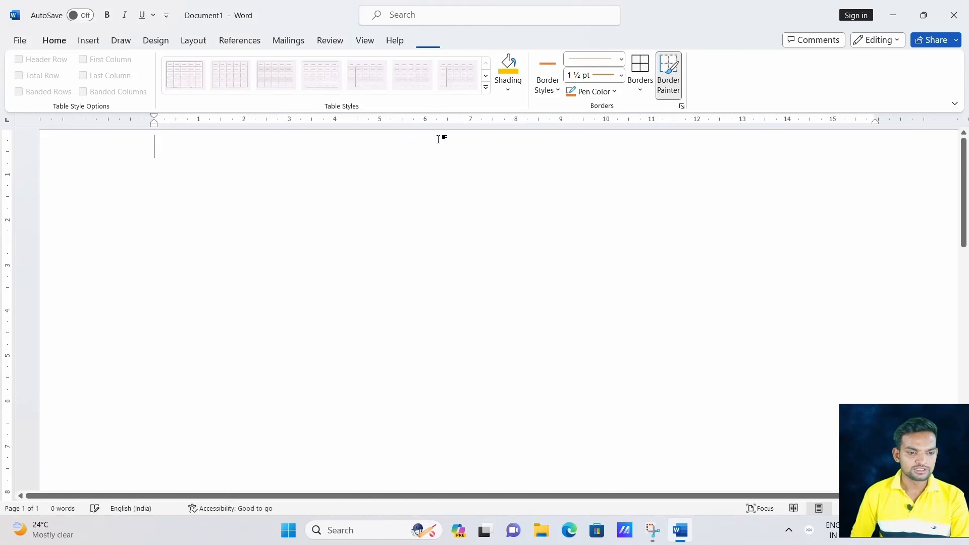
Insert a six-column, four-row table from the Table grid.
click(96, 43)
click(116, 78)
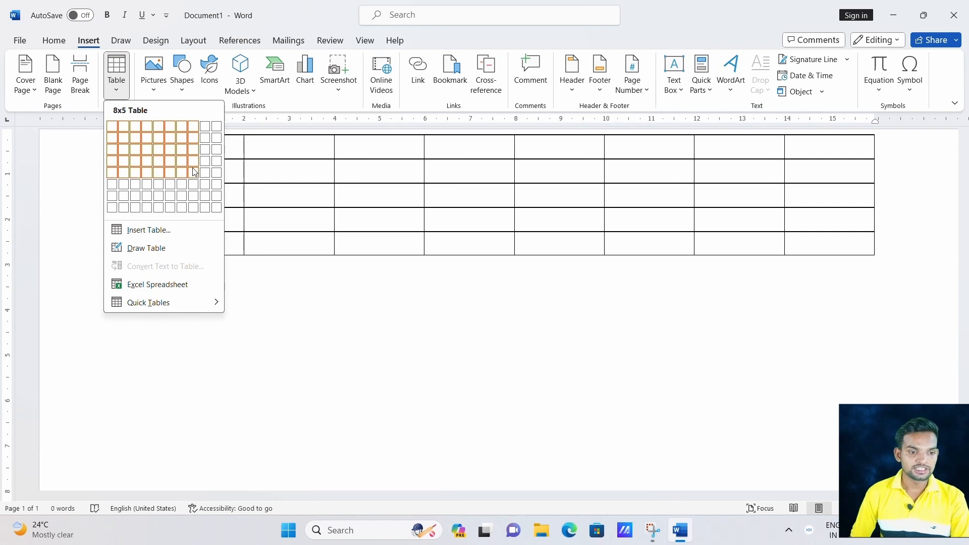
click(170, 161)
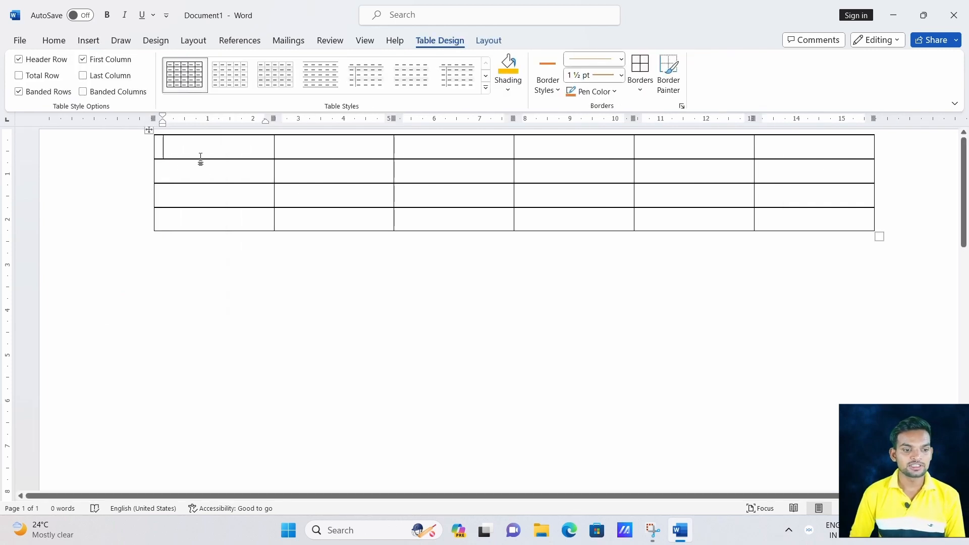
Type the headings Name, Father Name and Mother Name into the first three header cells.
text(Name)
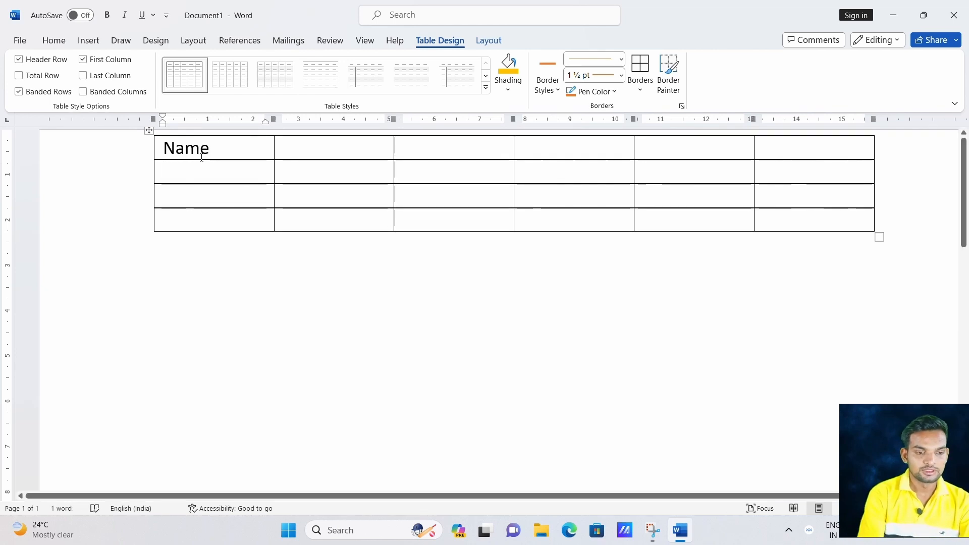
key(Return)
key(BackSpace)
click(329, 143)
text(F)
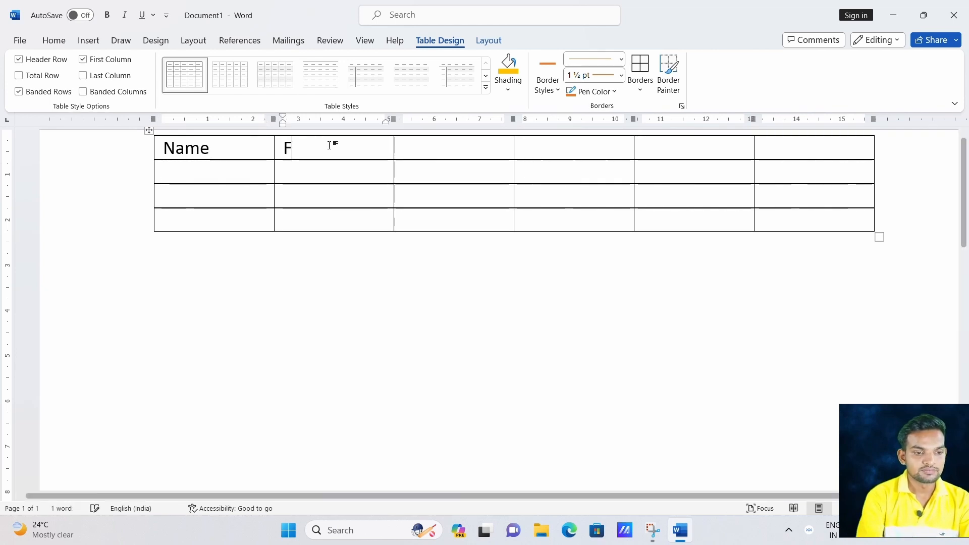
text(ather Name)
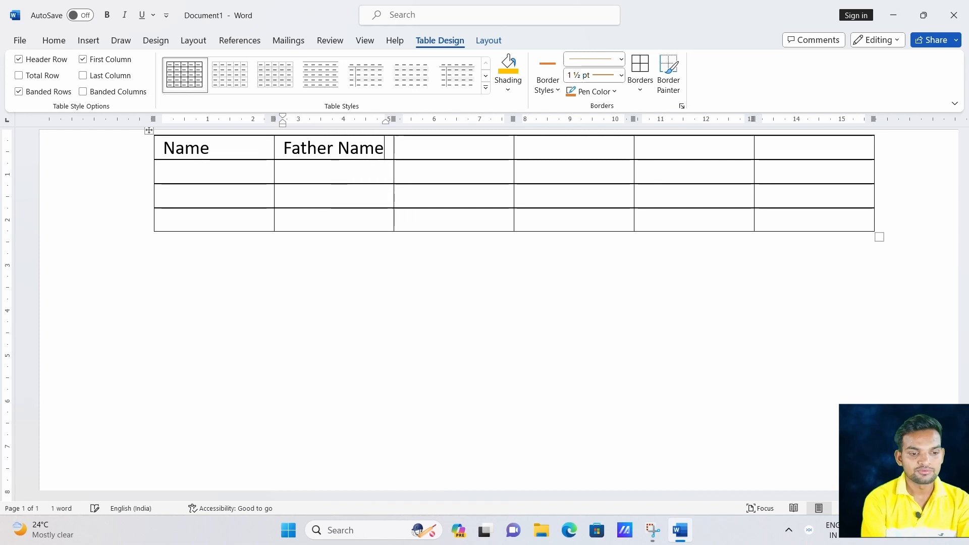
click(430, 148)
text(Moth)
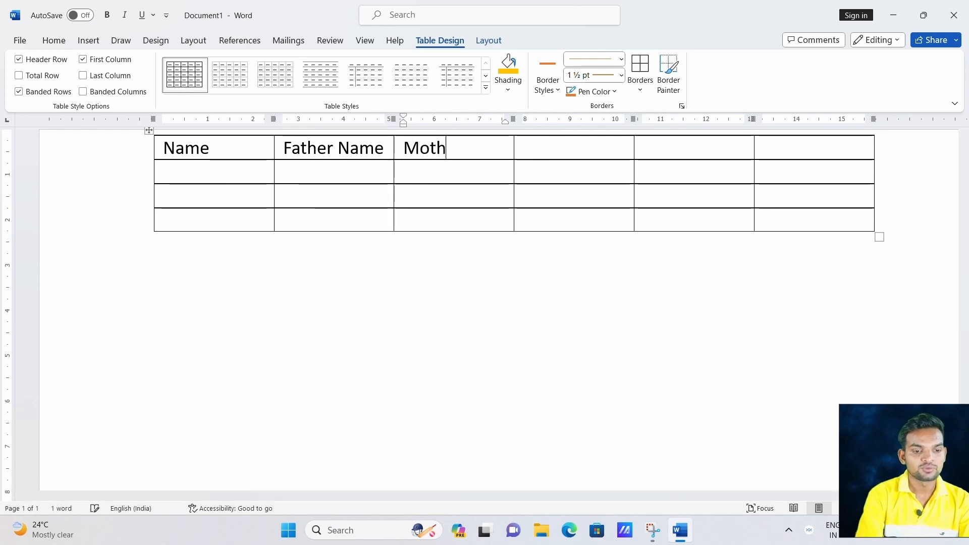
text(er Nae)
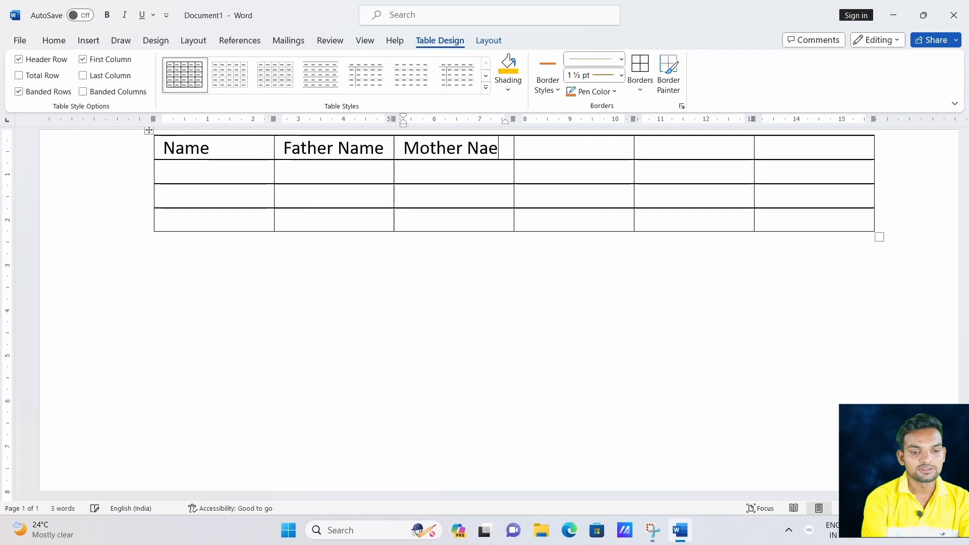
key(BackSpace)
text(me)
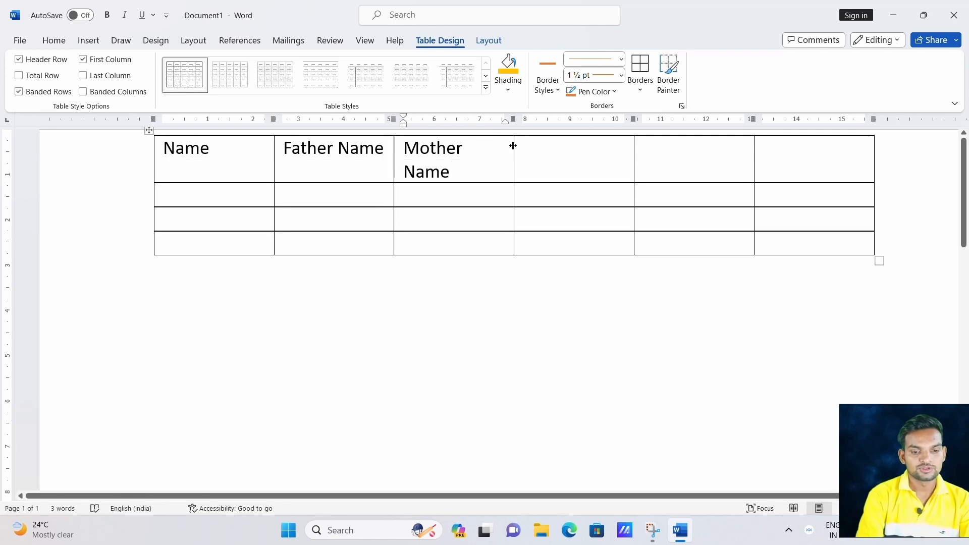
Widen the columns to fit their headings and add a Roll No. heading.
drag(513, 146, 537, 146)
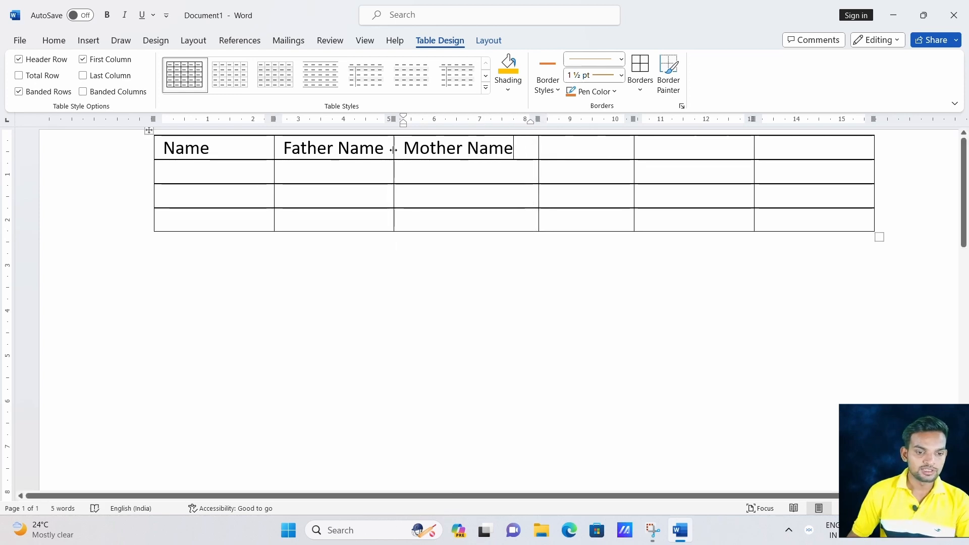
drag(393, 150, 411, 173)
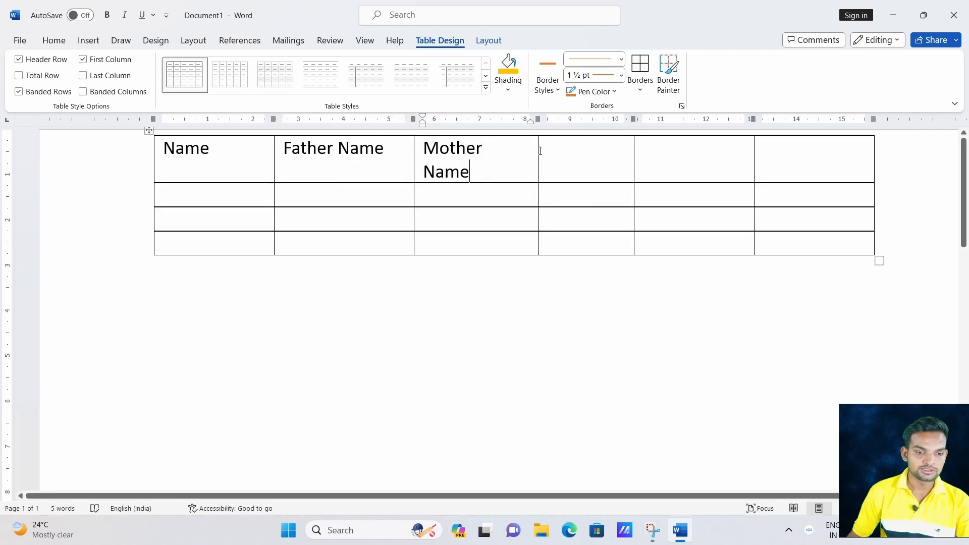
drag(538, 150, 573, 147)
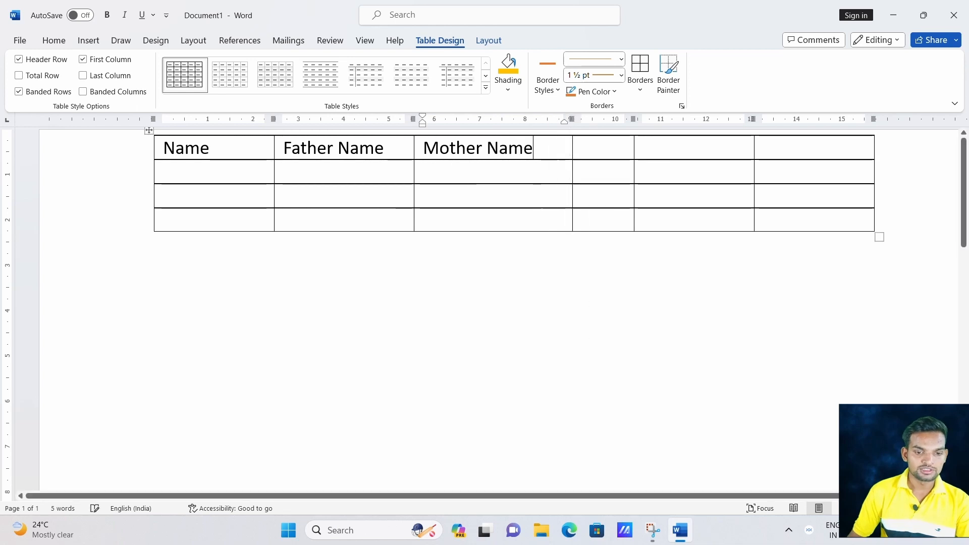
click(599, 143)
text(Roll)
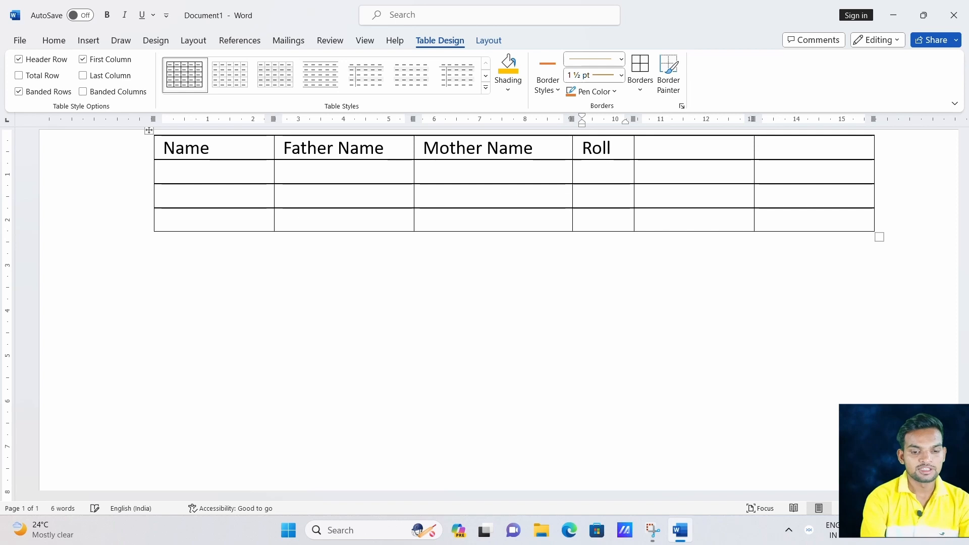
text( No.)
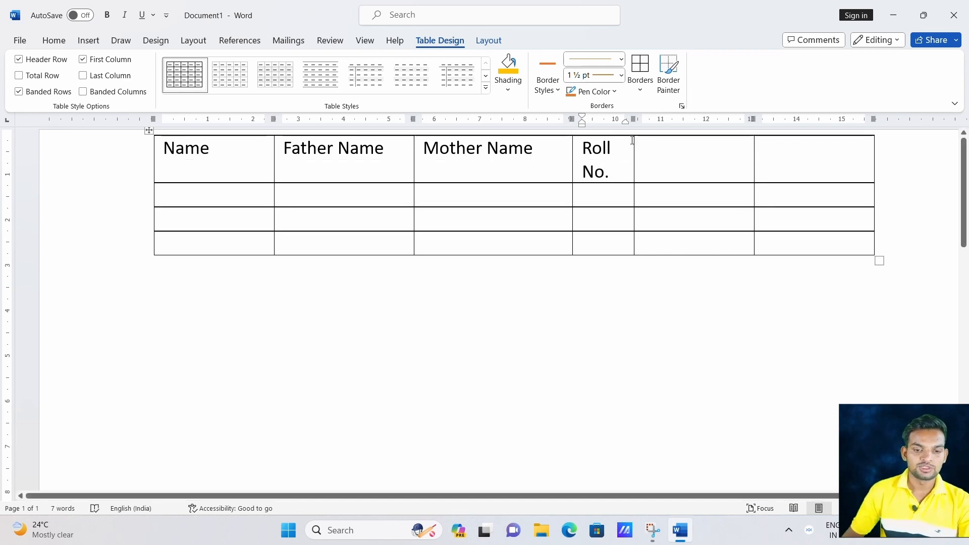
drag(633, 143, 652, 145)
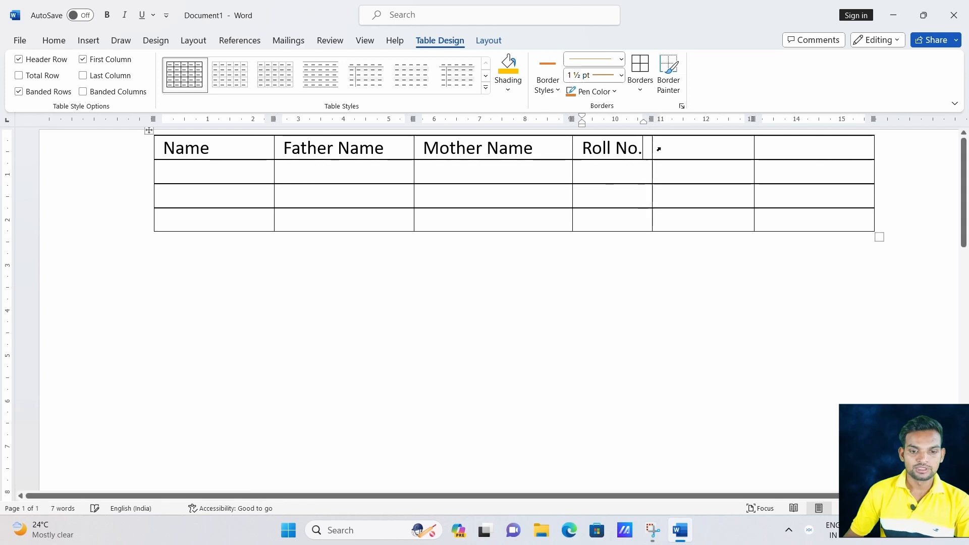
Add Date and P. headings, then undo them with Ctrl+Z.
click(677, 146)
text(Date)
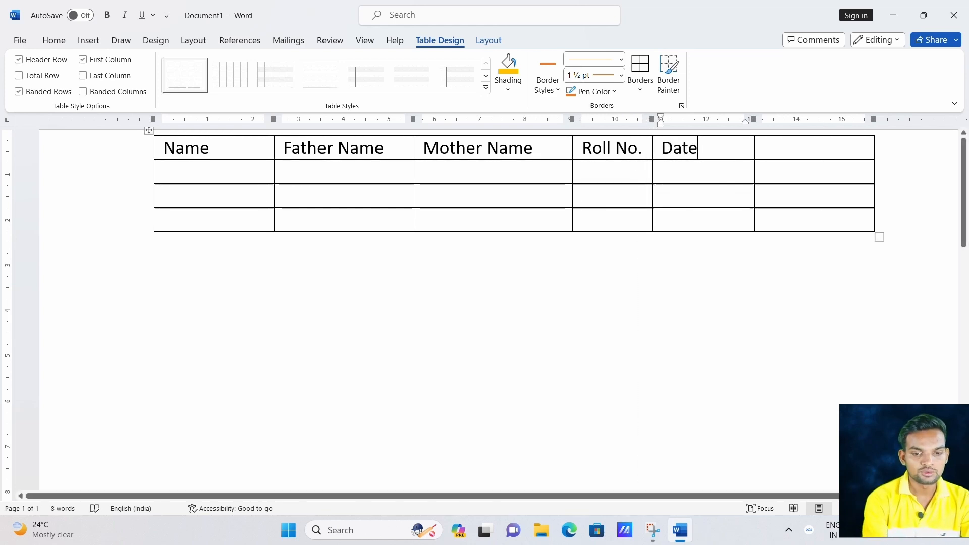
click(814, 149)
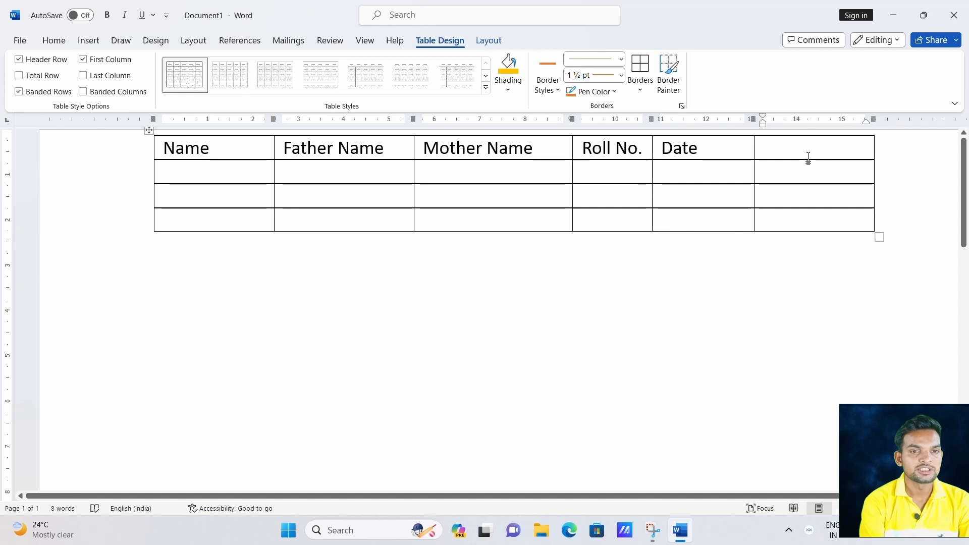
text(P.)
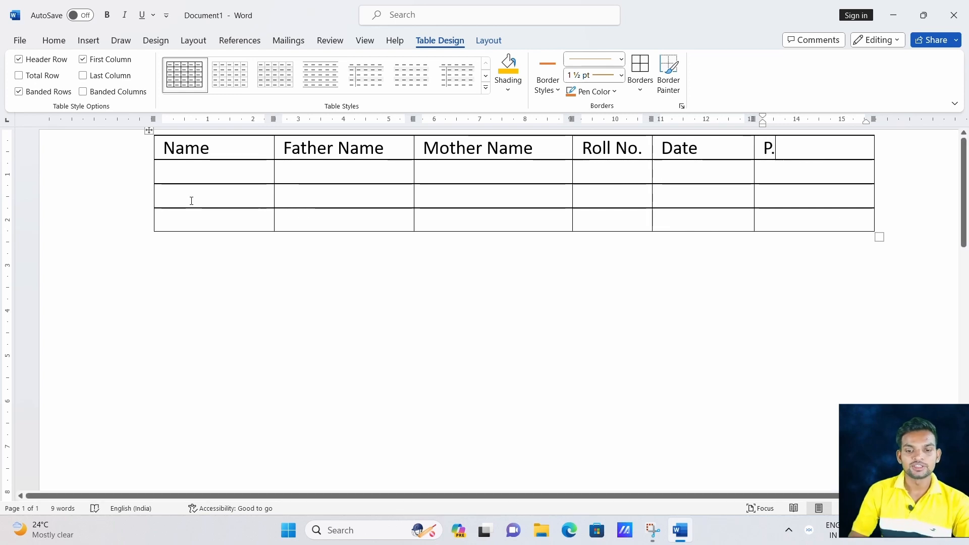
click(207, 182)
click(323, 167)
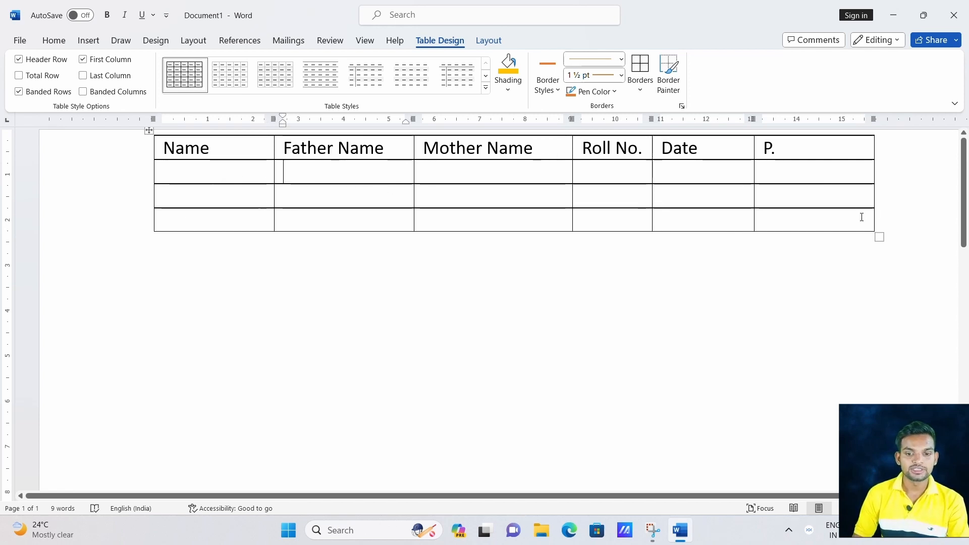
key(ctrl+z)
key(ctrl+z)
key(ctrl+z)
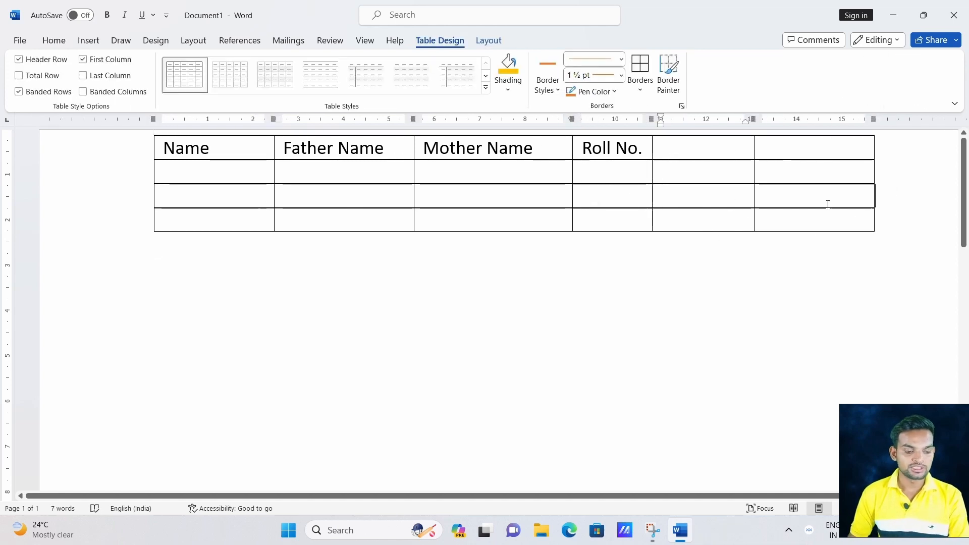
drag(824, 201, 192, 189)
key(ctrl+z)
key(ctrl+z)
key(ctrl+z)
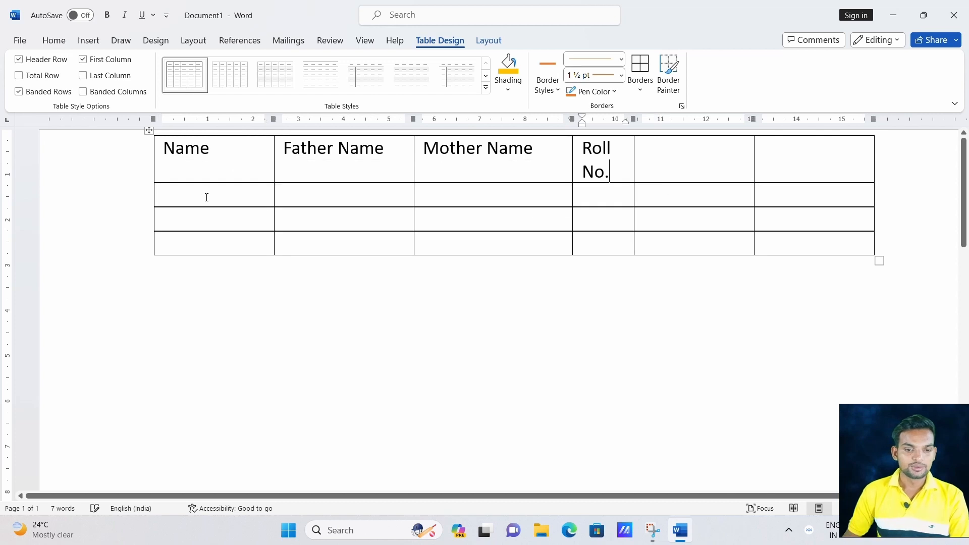
Create a 4-column, 6-row table through the Insert Table dialog.
click(89, 41)
click(122, 93)
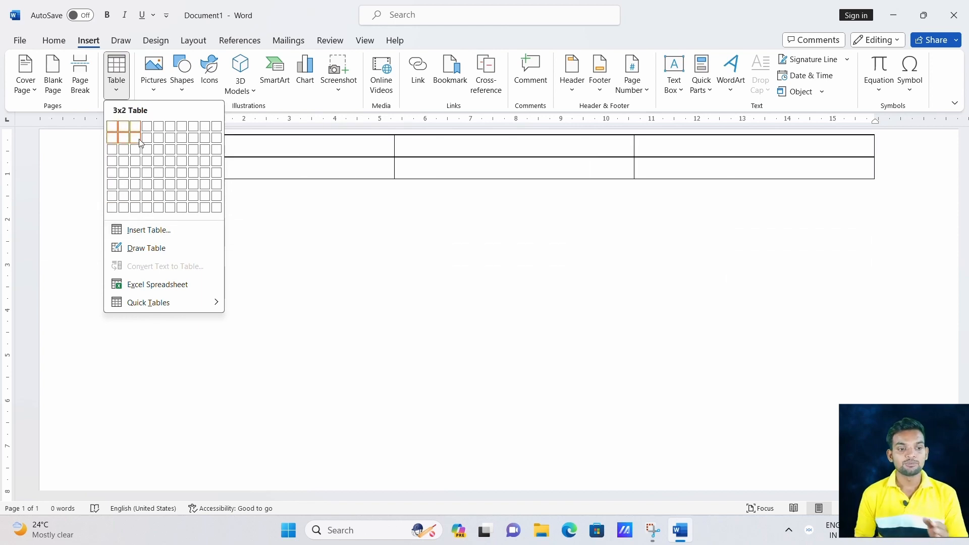
click(152, 230)
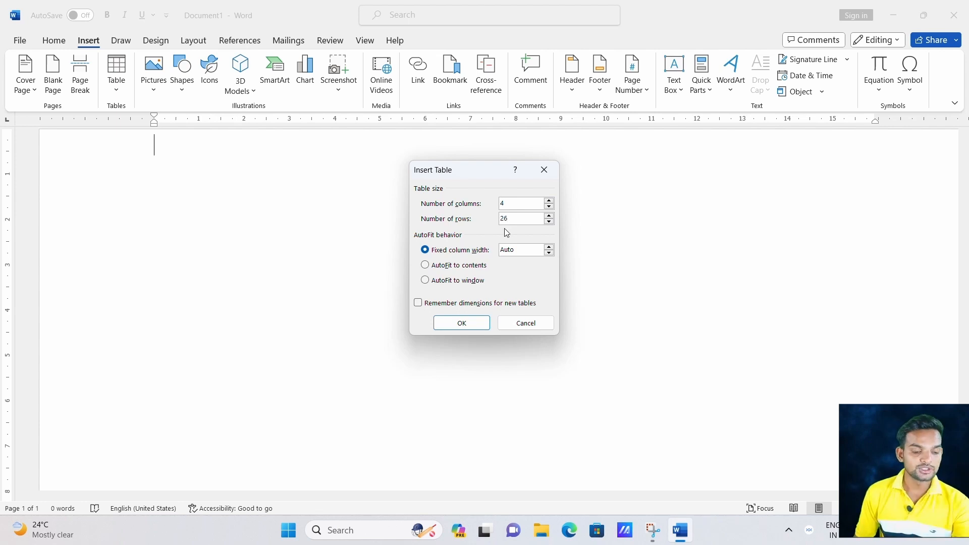
key(BackSpace)
key(BackSpace)
text(6)
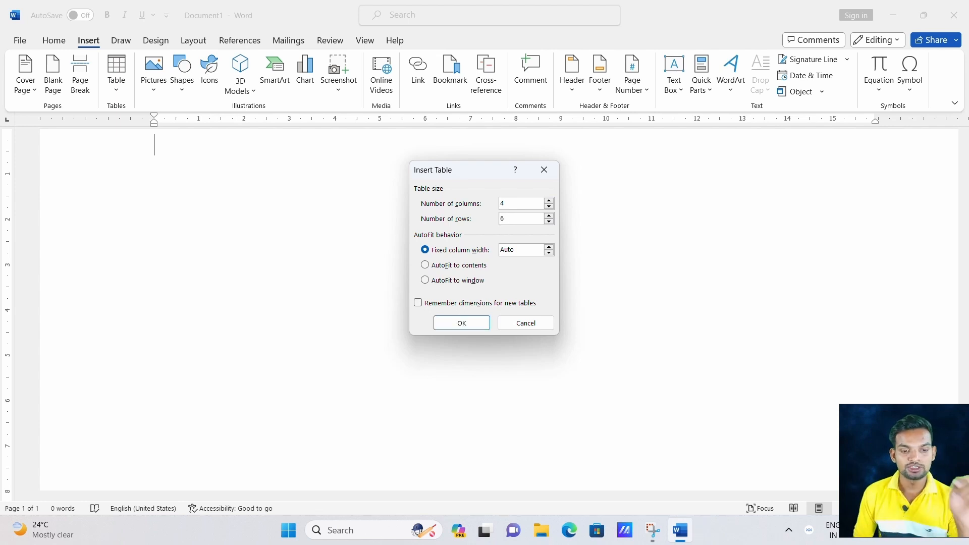
click(460, 323)
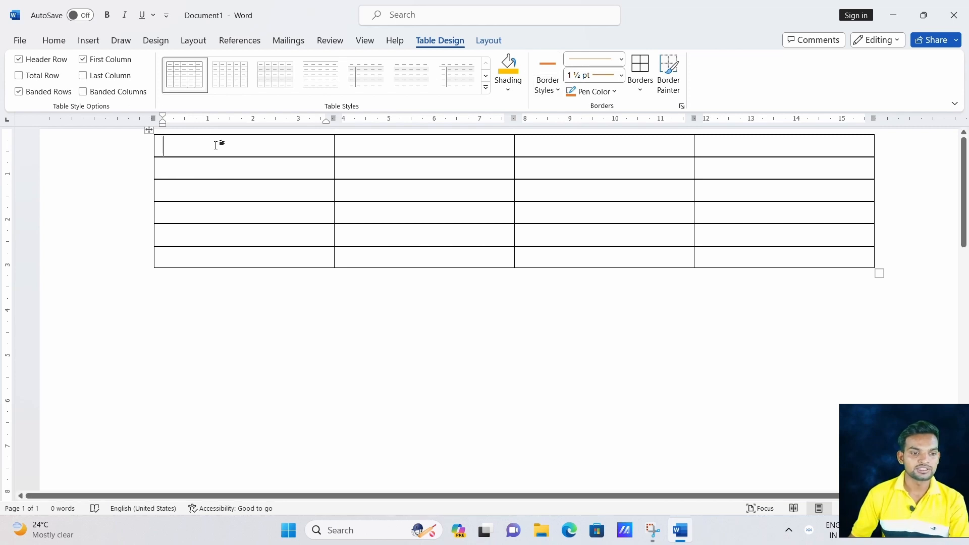
Shade the table's header row gold.
click(229, 163)
click(230, 188)
click(227, 214)
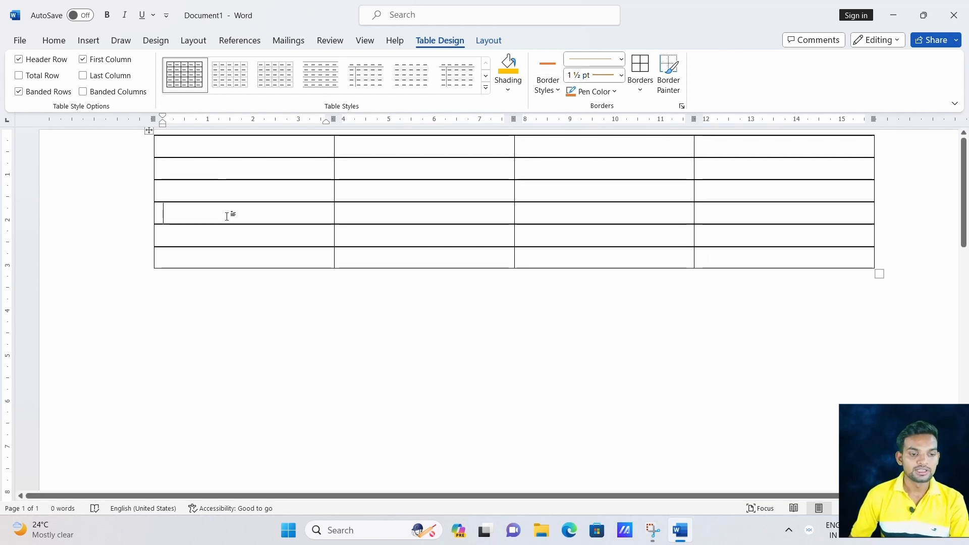
click(227, 236)
click(227, 252)
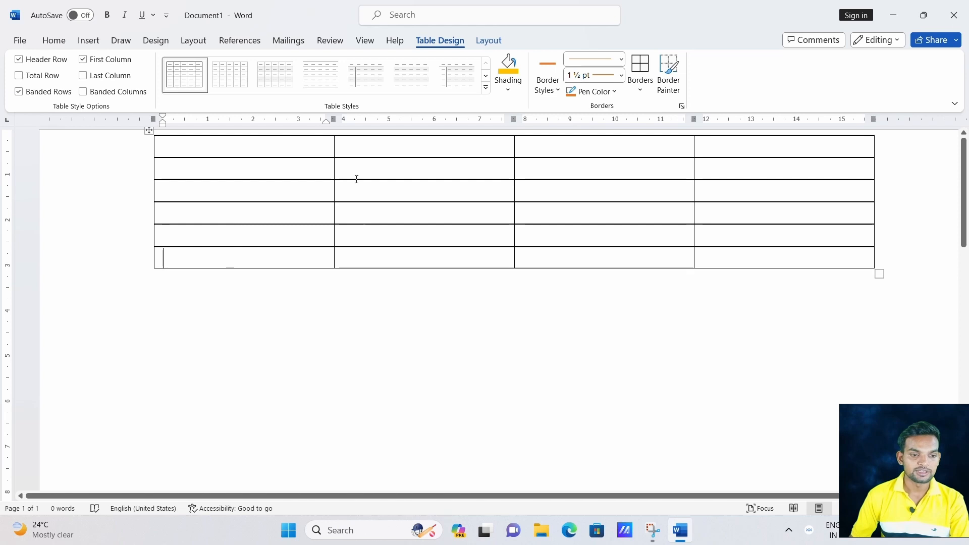
click(509, 90)
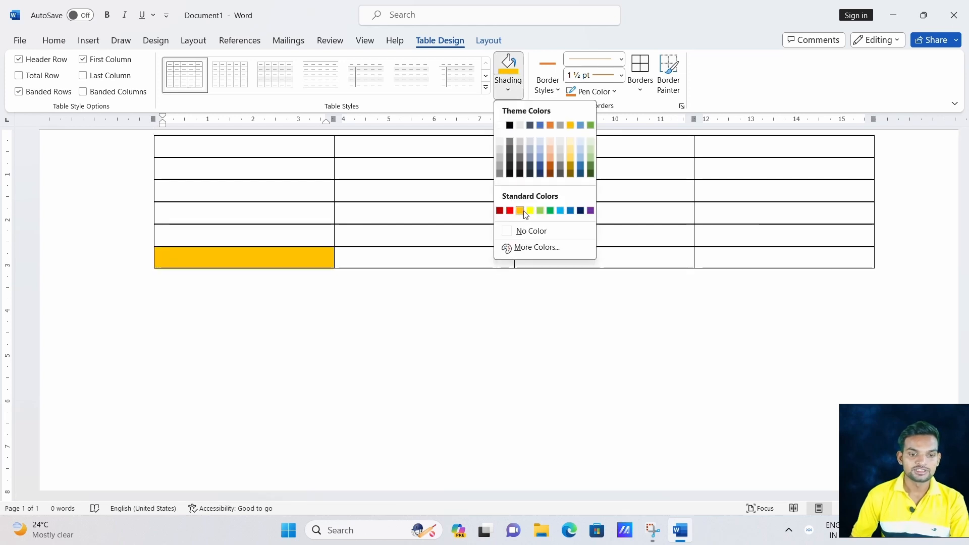
click(768, 153)
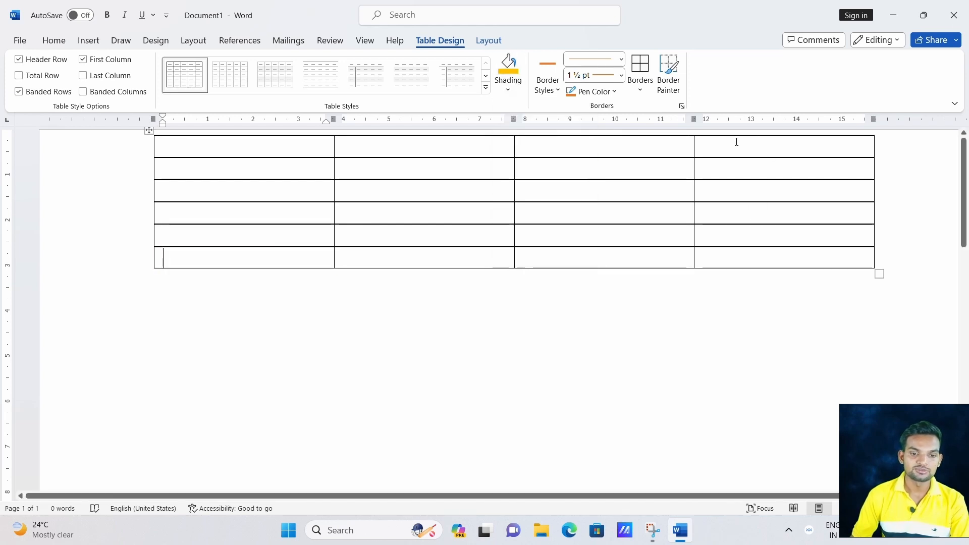
click(439, 150)
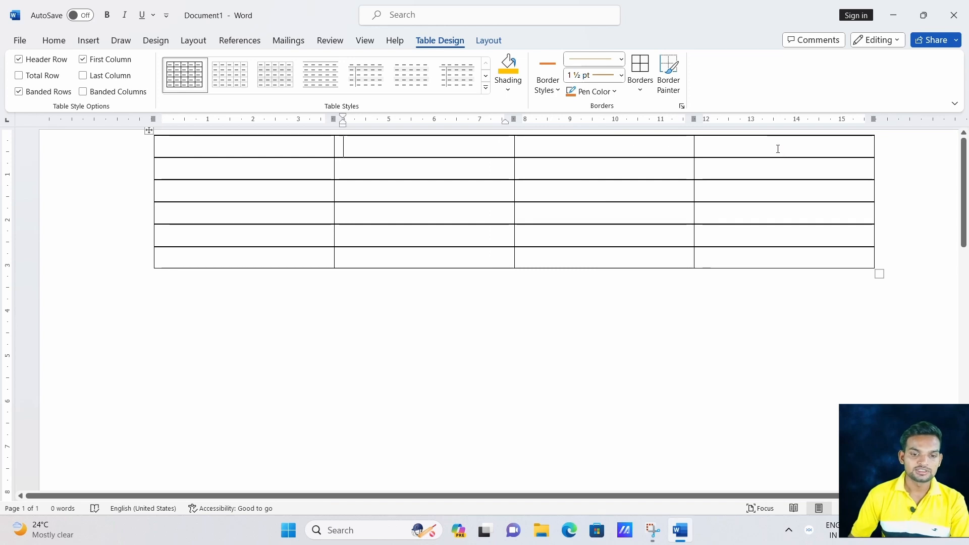
drag(778, 149, 283, 144)
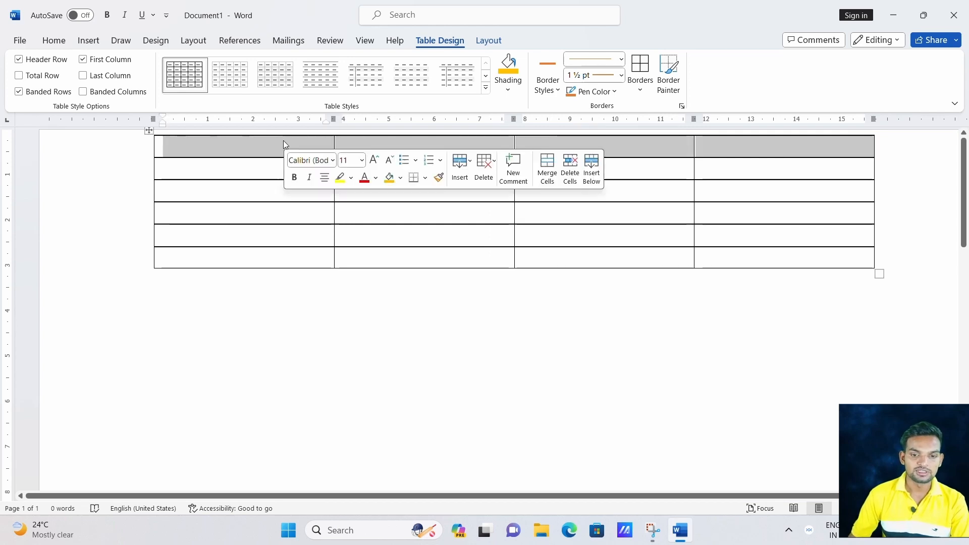
click(508, 89)
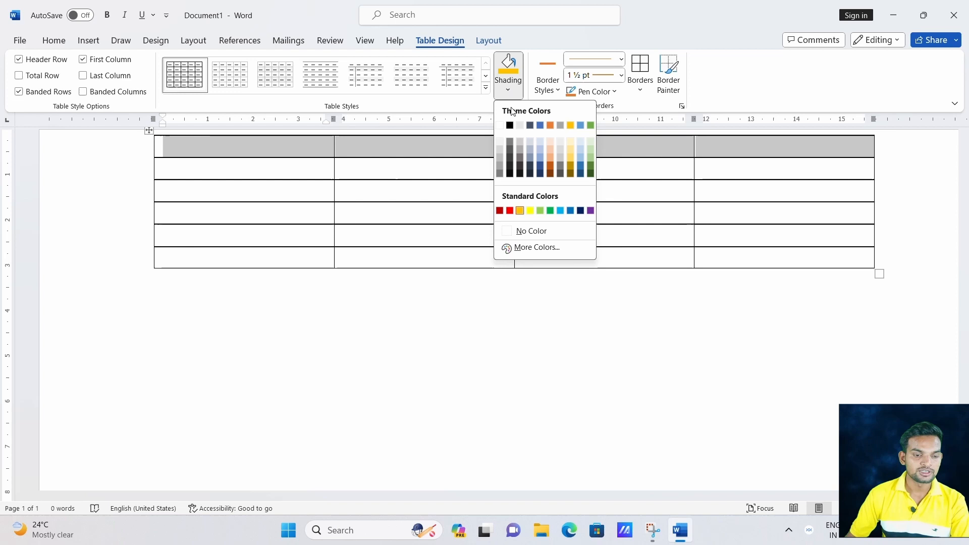
click(570, 126)
click(420, 156)
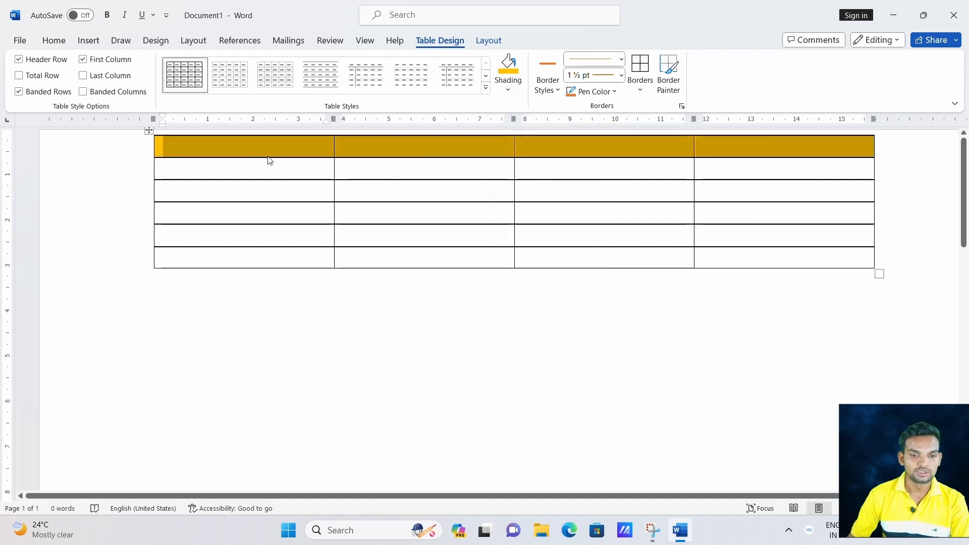
Shade the first-column cells below the header green.
drag(250, 167, 283, 257)
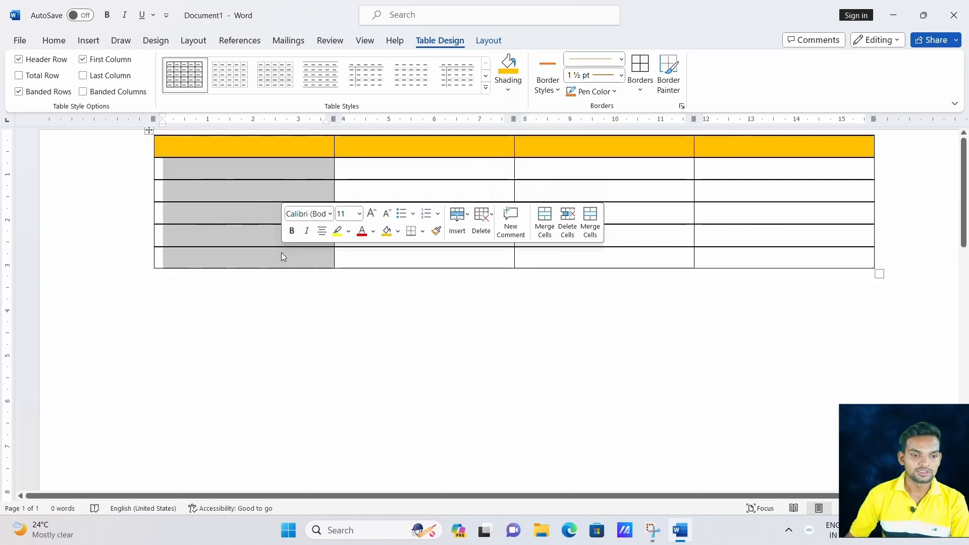
click(507, 89)
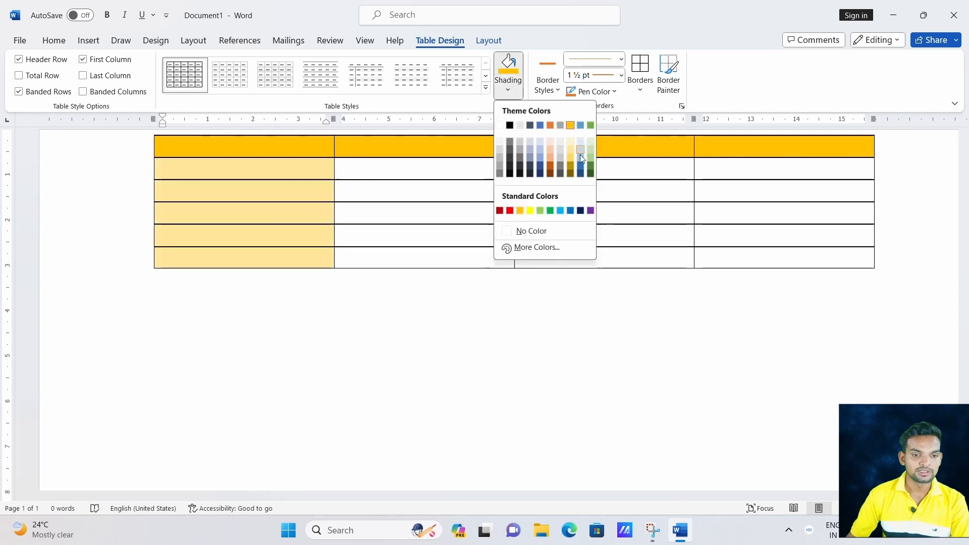
click(591, 147)
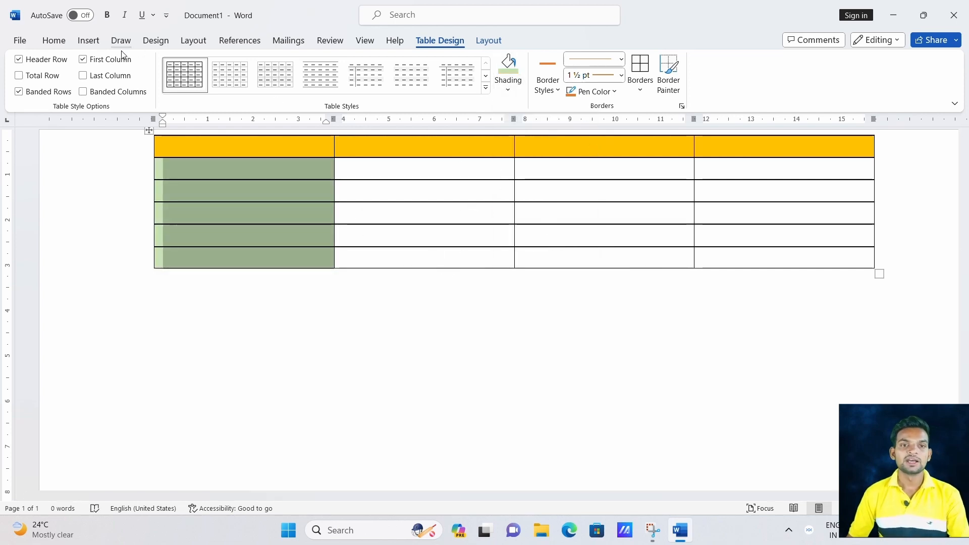
click(88, 41)
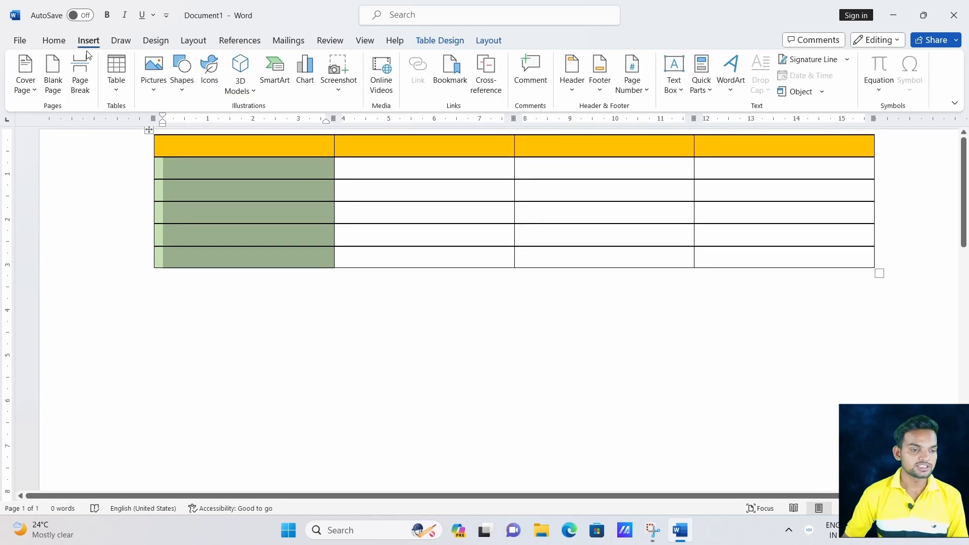
Delete the shaded table and sample text, leaving a blank page.
click(122, 91)
click(136, 231)
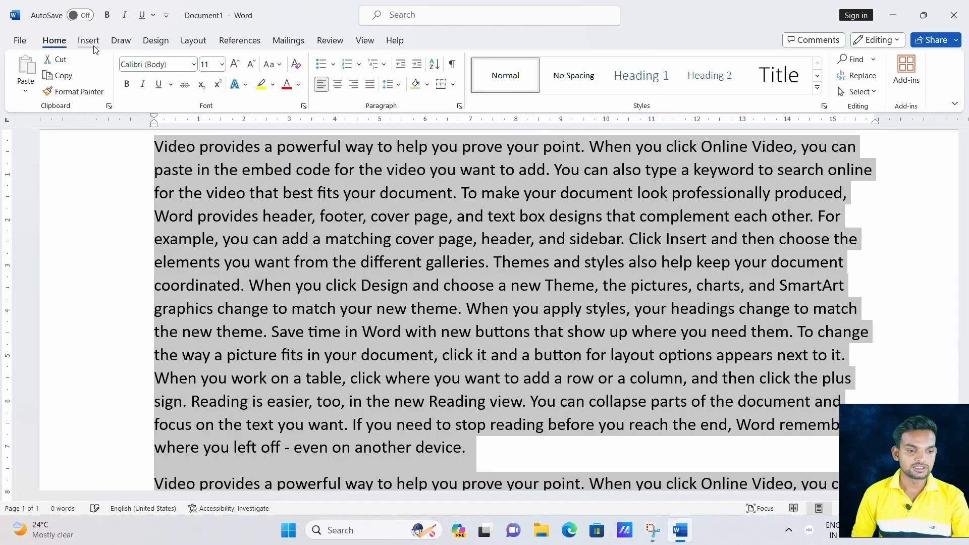
key(Delete)
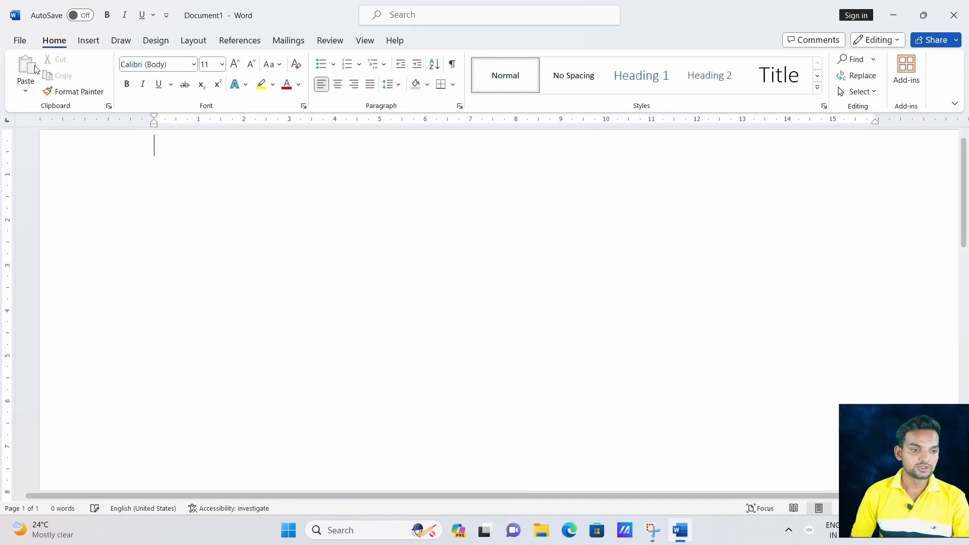
click(88, 41)
click(113, 92)
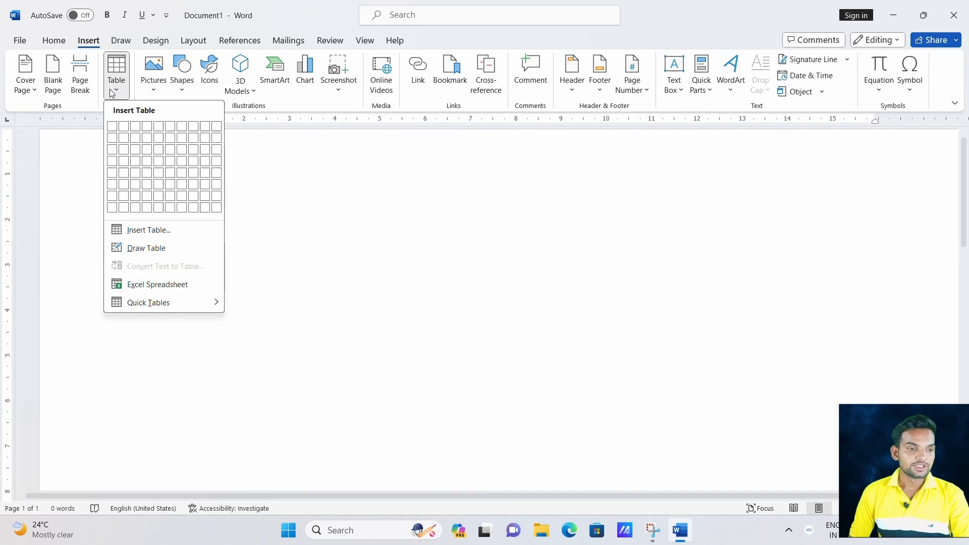
click(151, 229)
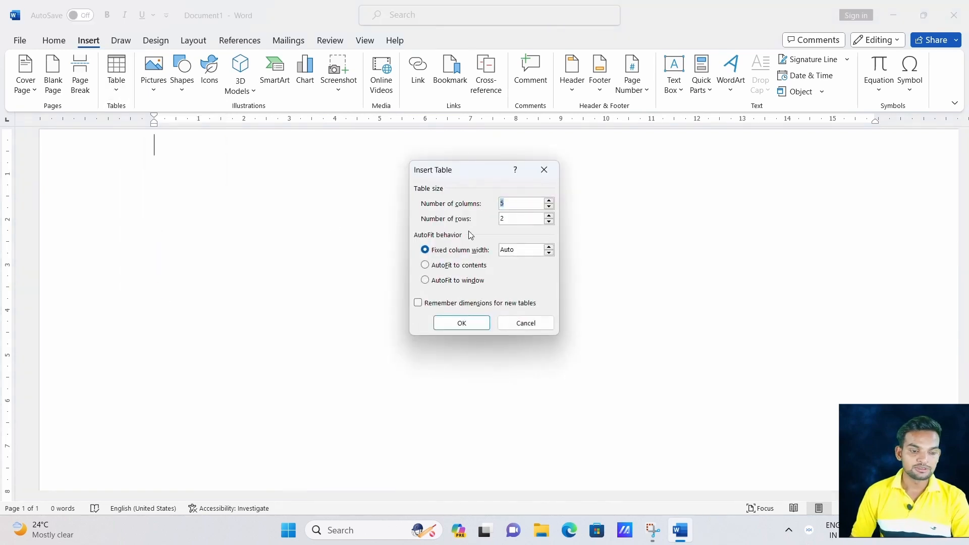
click(549, 254)
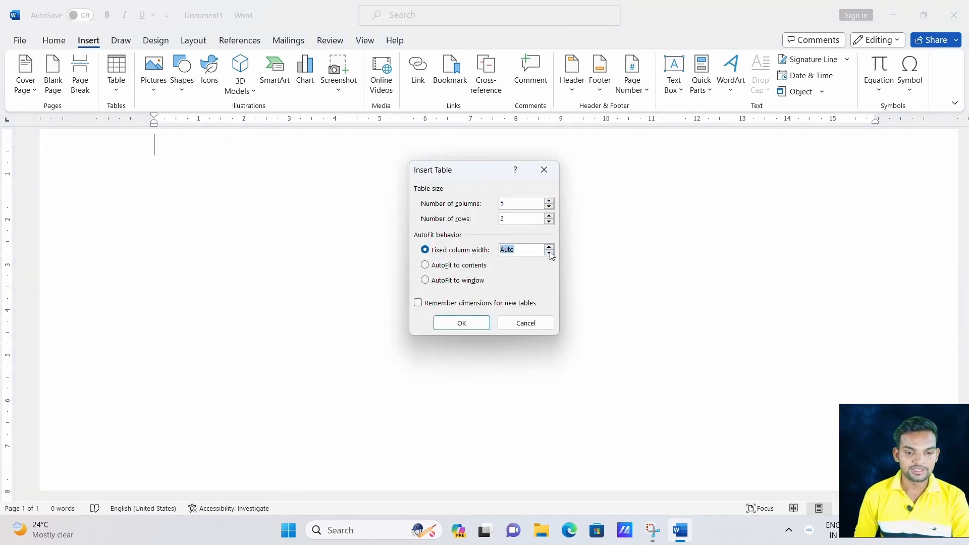
click(520, 250)
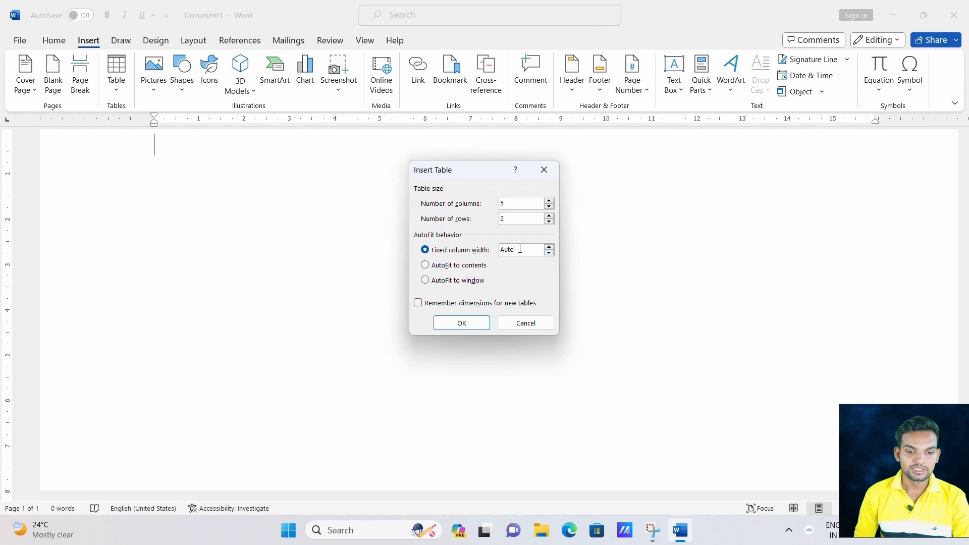
click(426, 266)
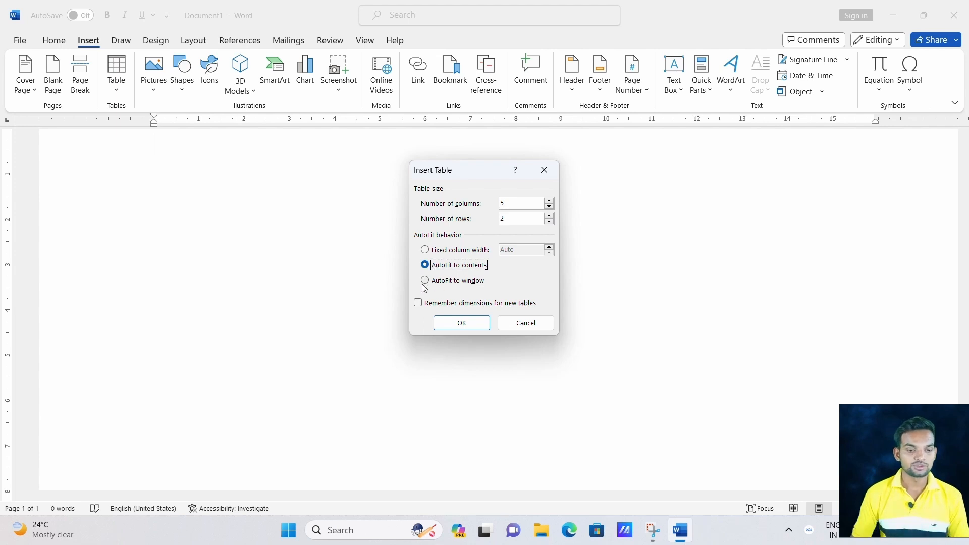
click(426, 281)
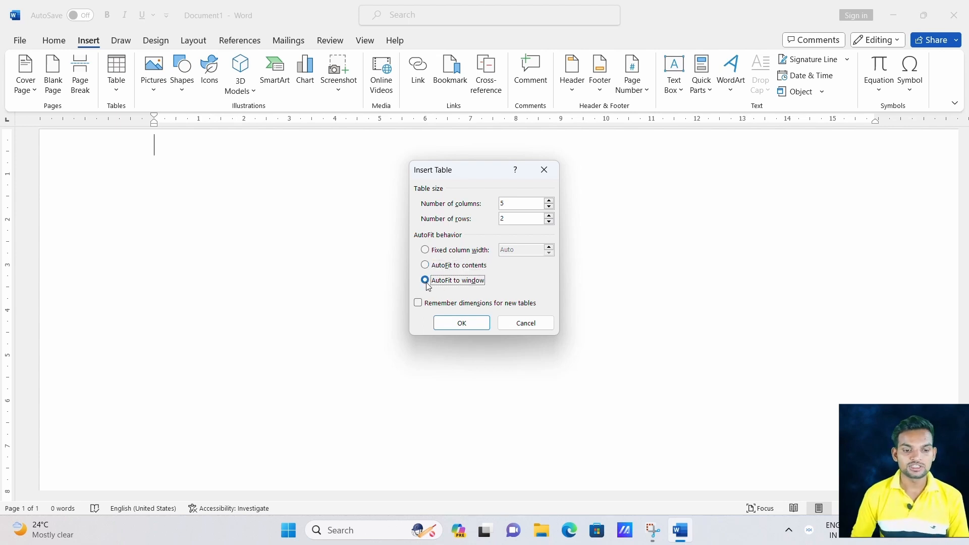
click(536, 327)
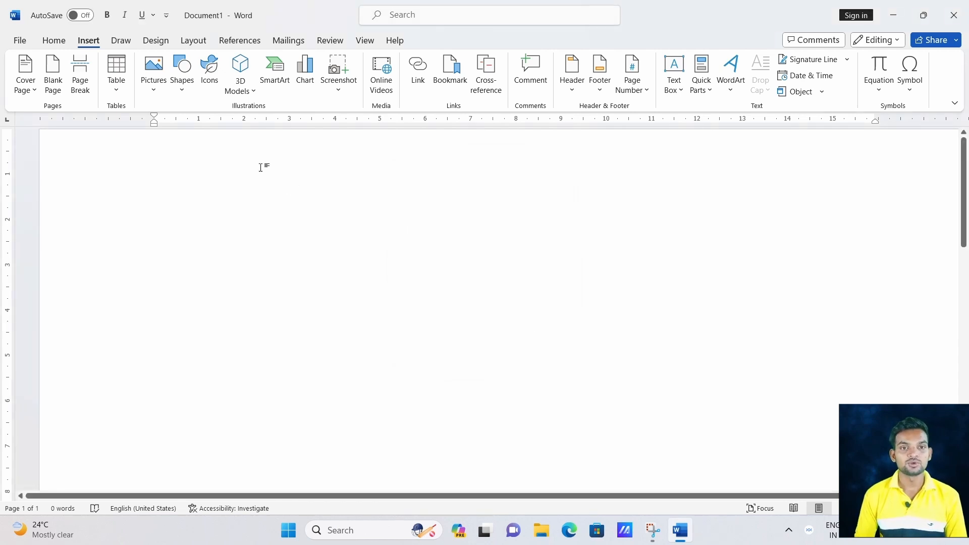
click(115, 96)
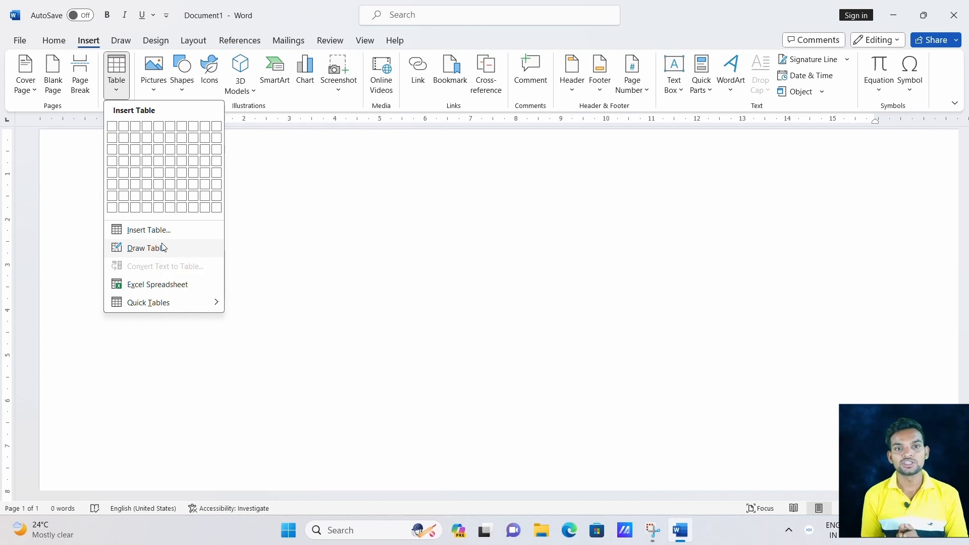
click(146, 248)
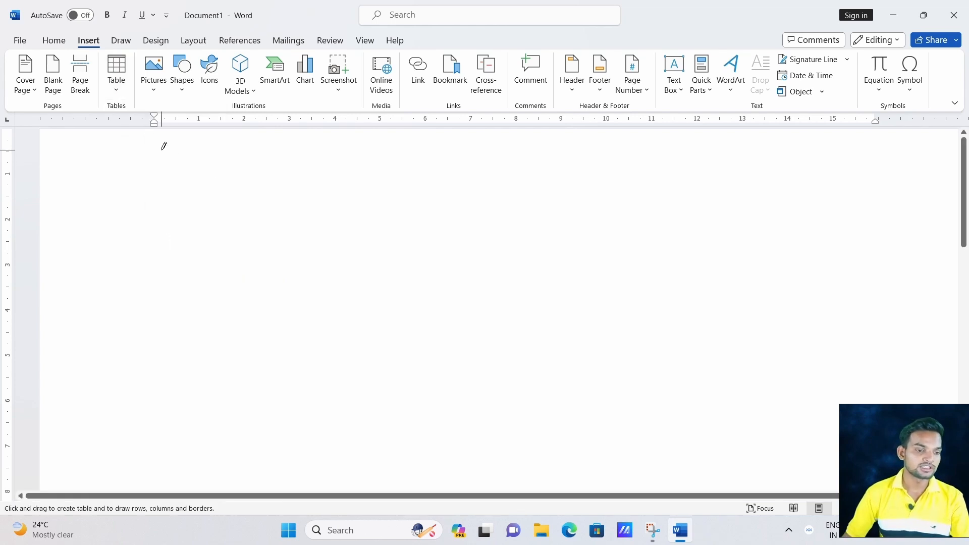
mouse_move(162, 150)
mouse_down()
mouse_move(235, 177)
mouse_move(454, 201)
mouse_move(849, 198)
mouse_up()
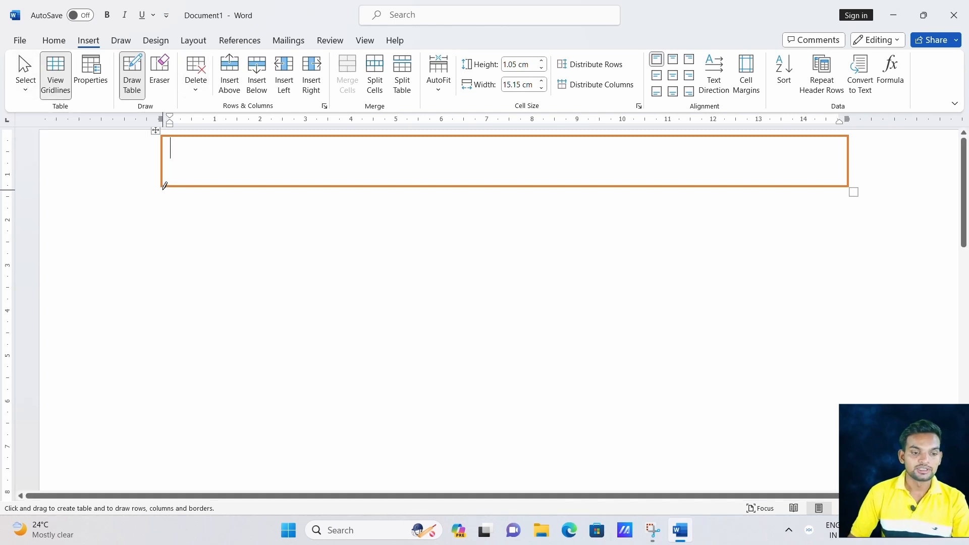
mouse_move(164, 188)
mouse_down()
mouse_move(208, 316)
mouse_move(216, 396)
mouse_move(255, 473)
mouse_move(393, 474)
mouse_up()
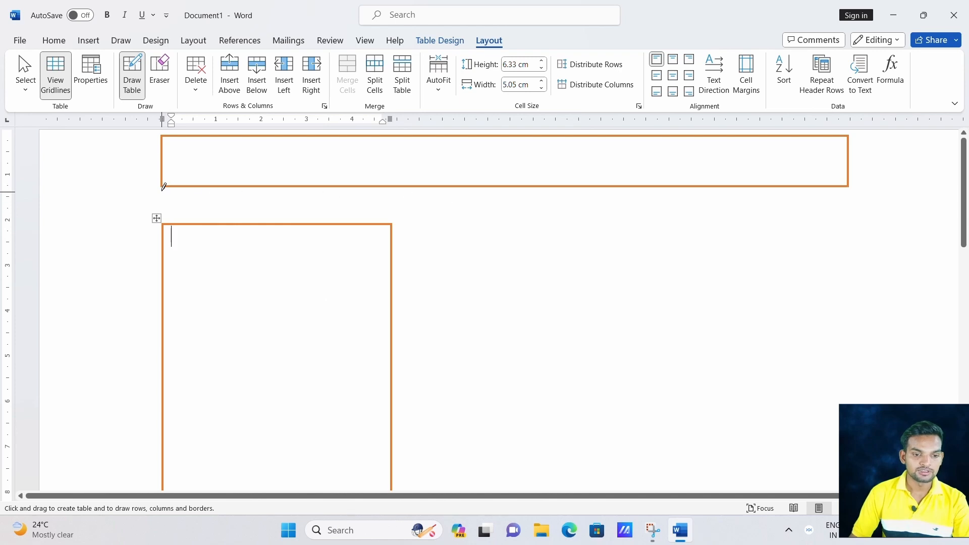
mouse_move(164, 186)
mouse_down()
mouse_move(180, 205)
mouse_move(284, 228)
mouse_move(472, 245)
mouse_move(683, 214)
mouse_move(765, 219)
mouse_up()
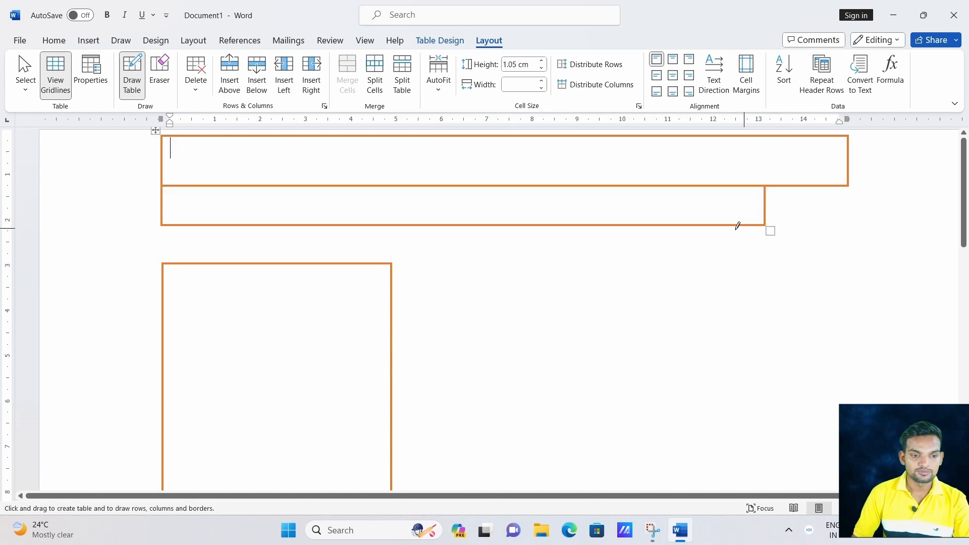
key(ctrl+z)
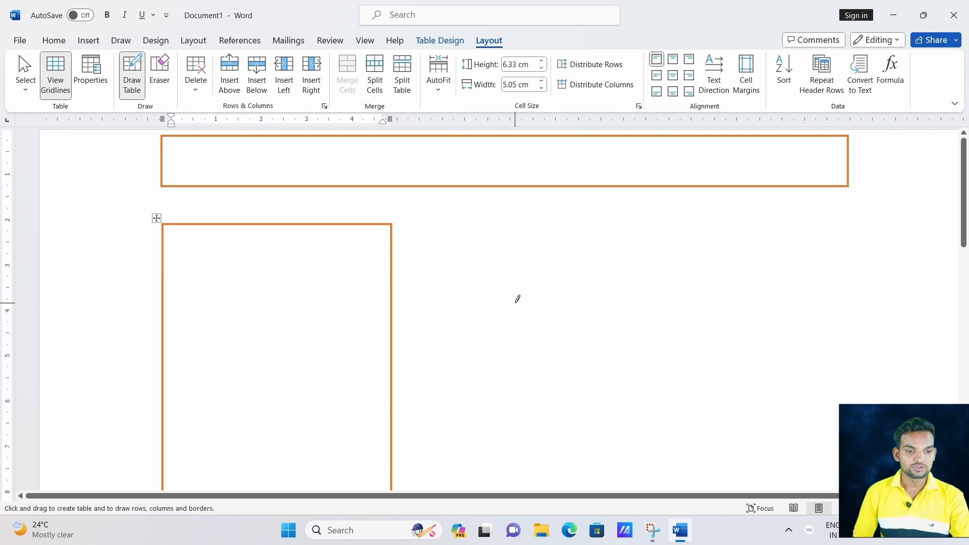
drag(515, 303, 653, 422)
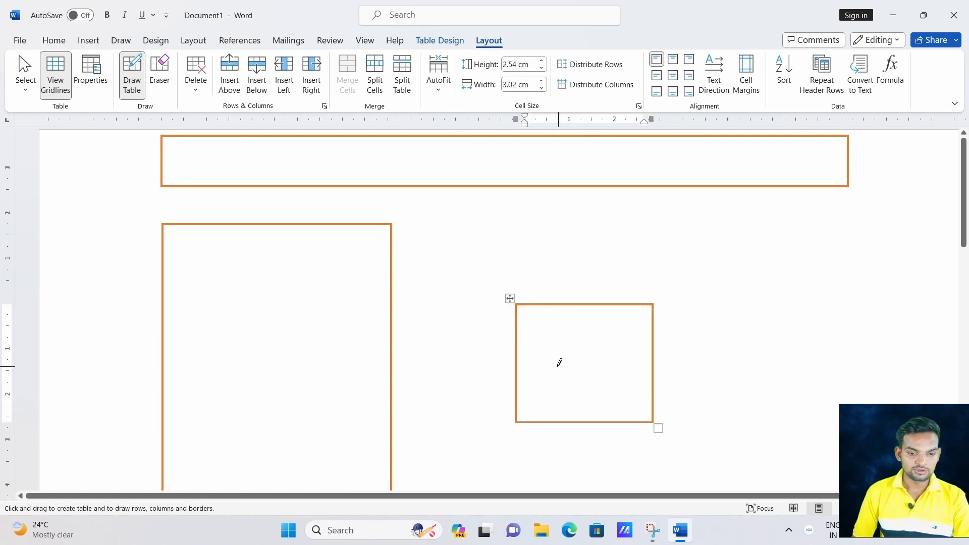
key(Delete)
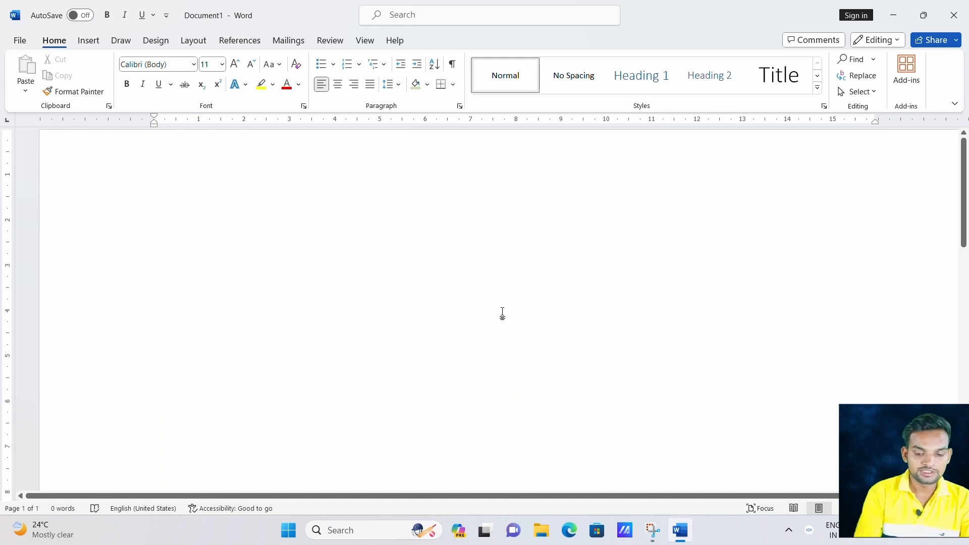
Generate sample paragraphs with =rand() and add a blank line after the first paragraph.
text(-=)
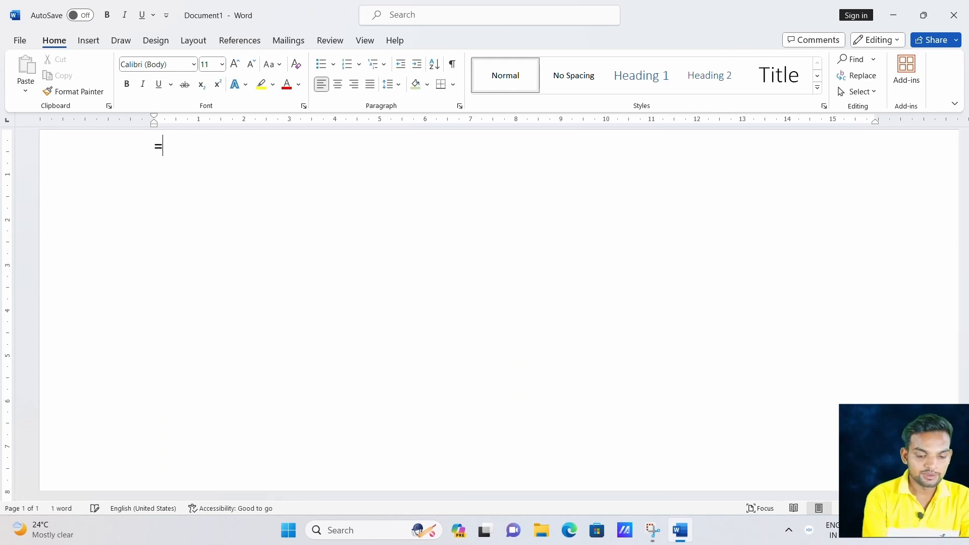
text(rand())
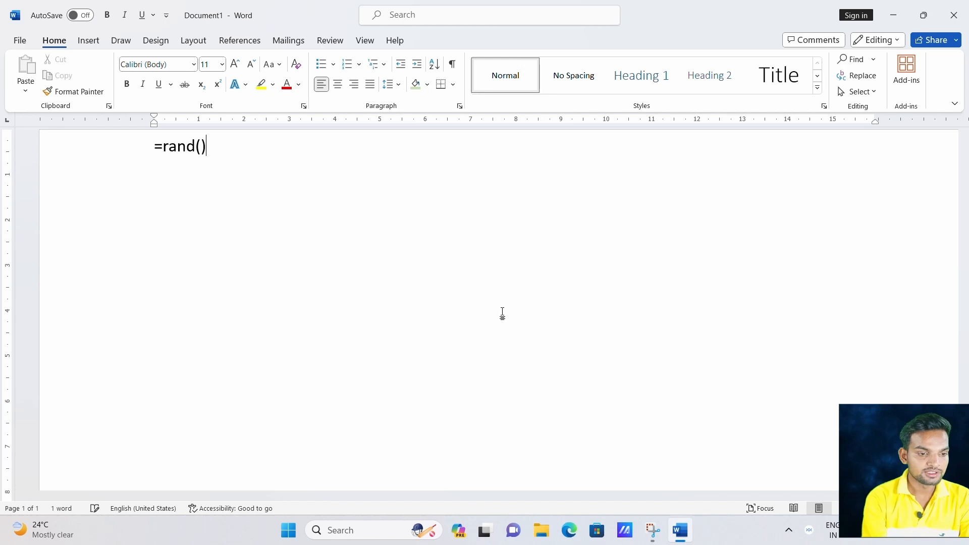
key(Return)
scroll(502, 317, up, 3)
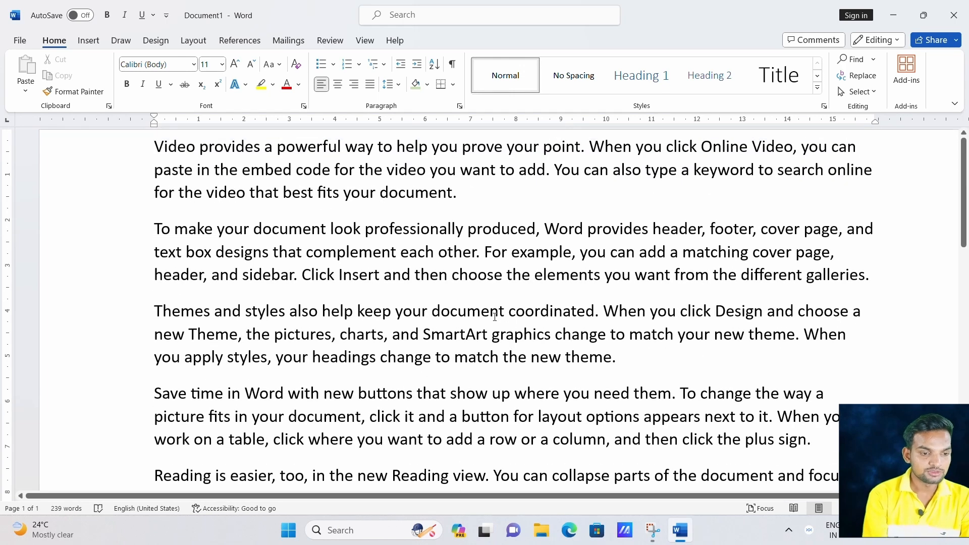
key(Return)
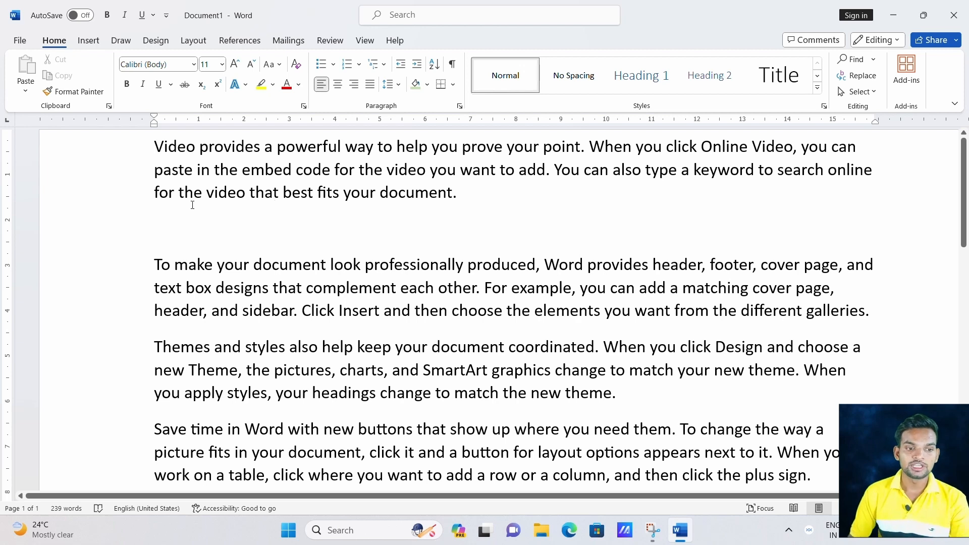
Draw a wide one-cell table below the first paragraph and type 'Note-' in it.
click(88, 40)
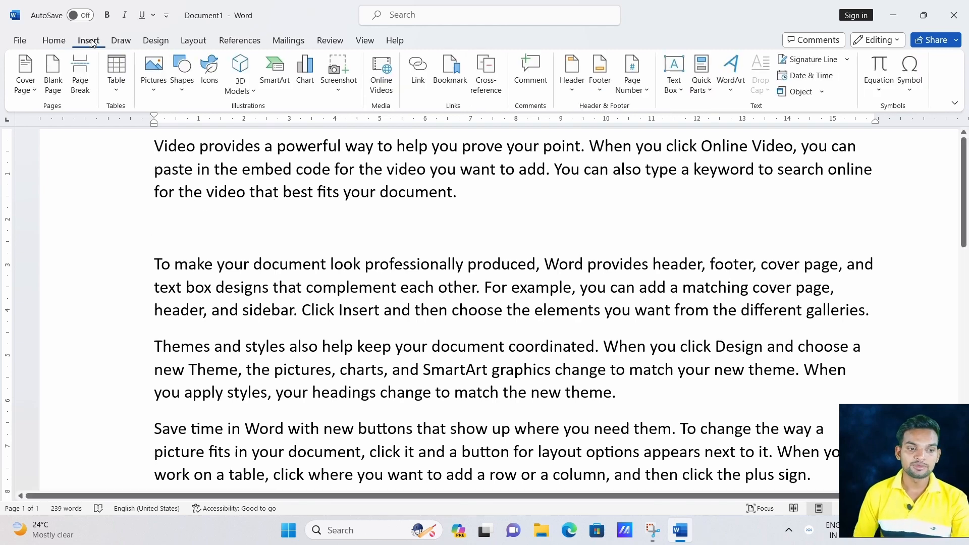
click(121, 96)
click(151, 247)
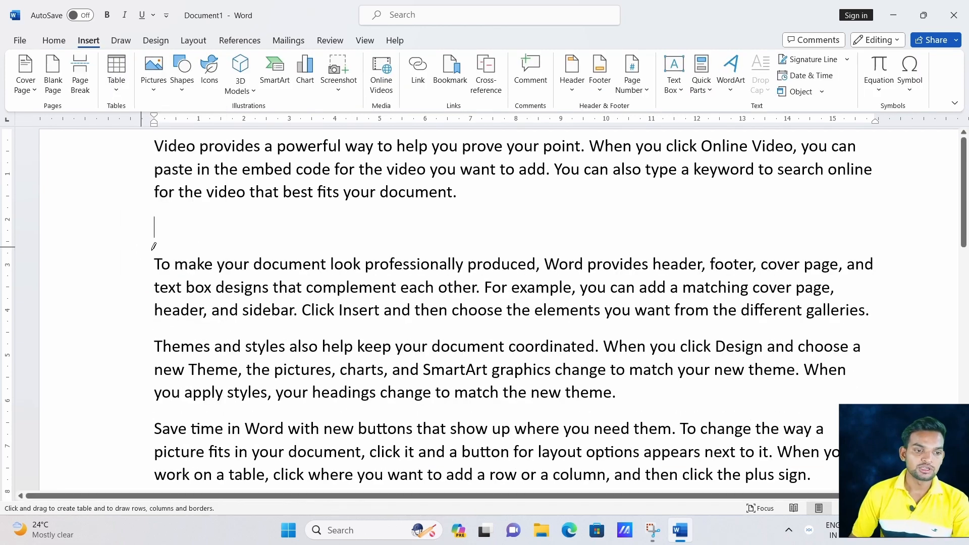
mouse_move(155, 209)
mouse_down()
mouse_move(163, 222)
mouse_move(513, 222)
mouse_move(866, 247)
mouse_move(865, 259)
mouse_up()
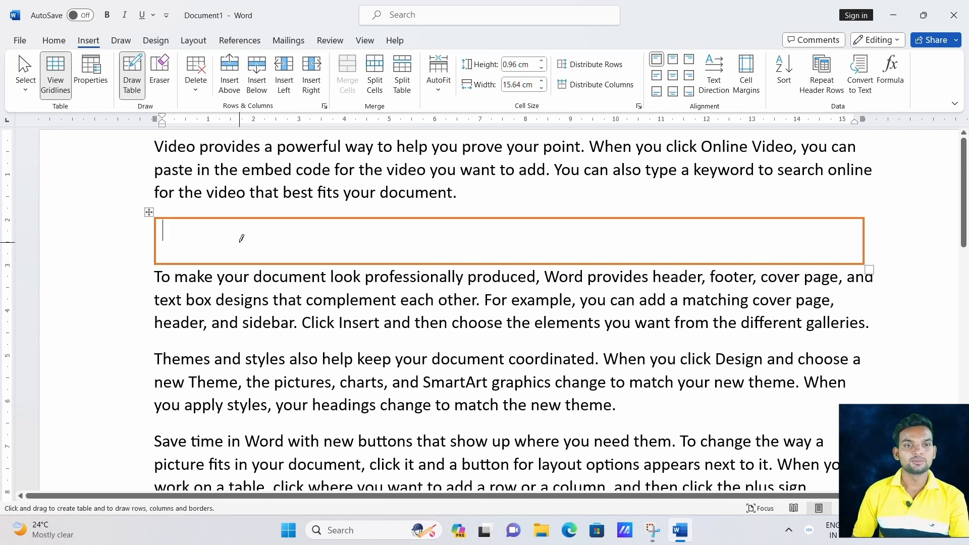
key(Escape)
text(No)
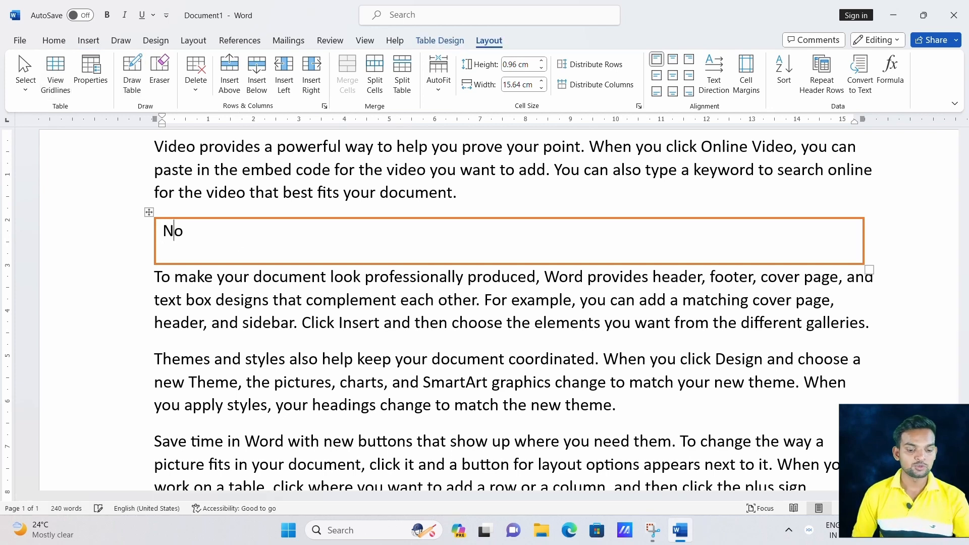
text(te=)
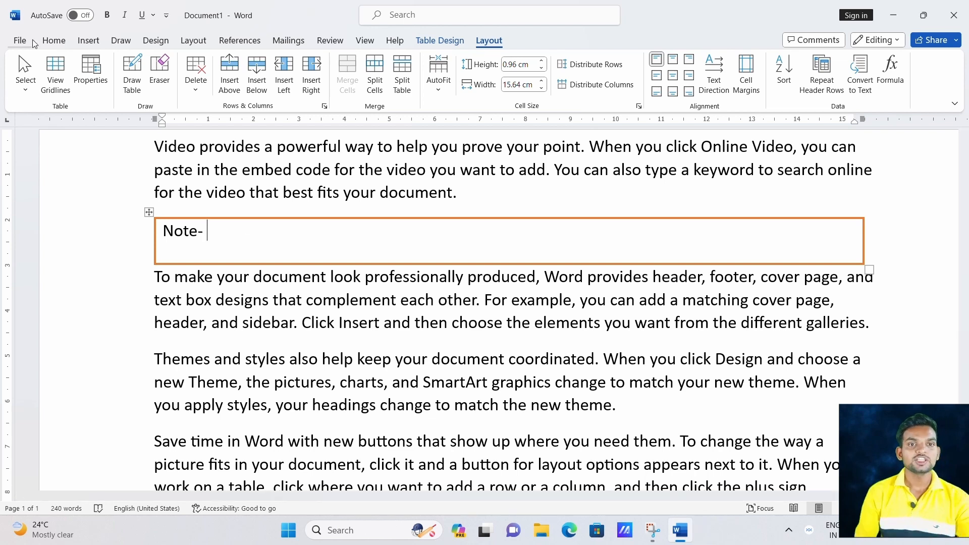
click(89, 40)
click(117, 88)
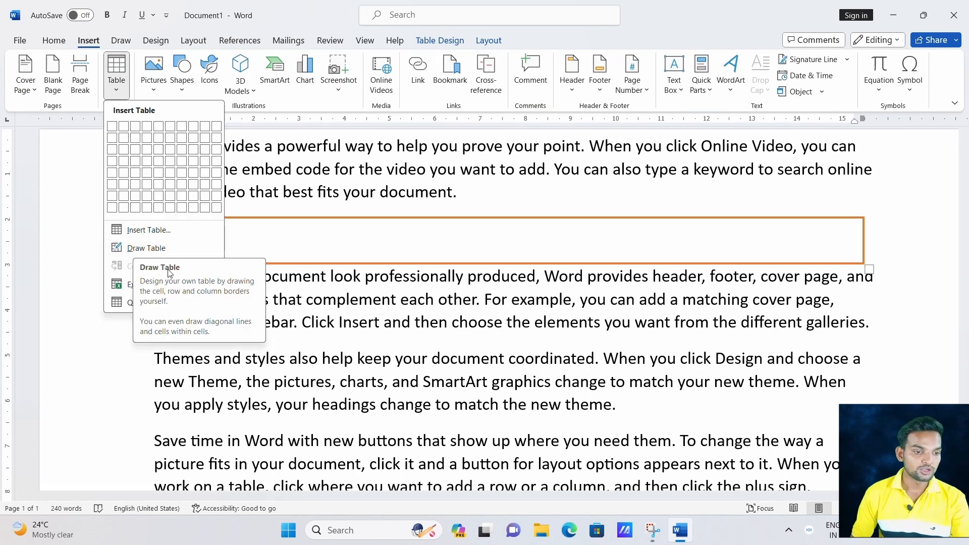
Delete all document contents and embed an Excel spreadsheet on the page.
key(ctrl+a)
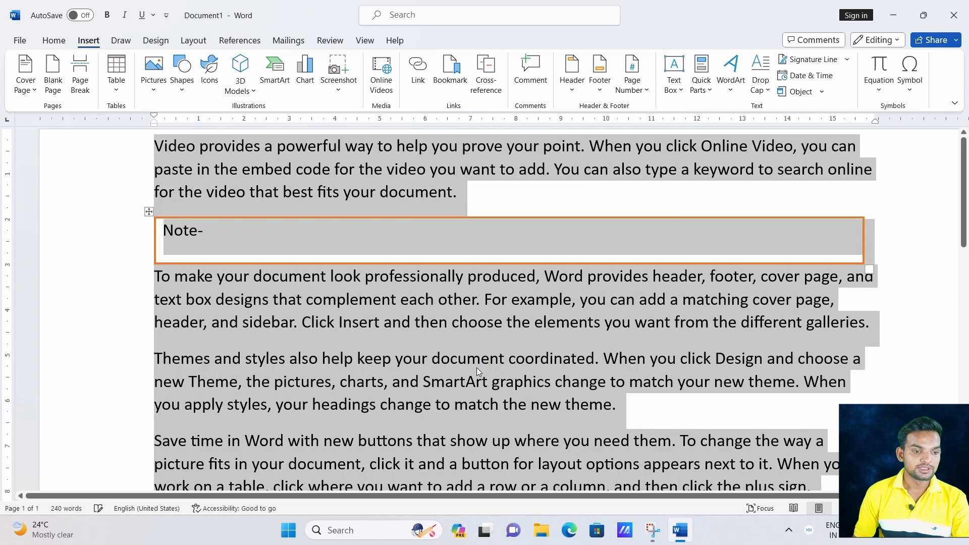
key(Delete)
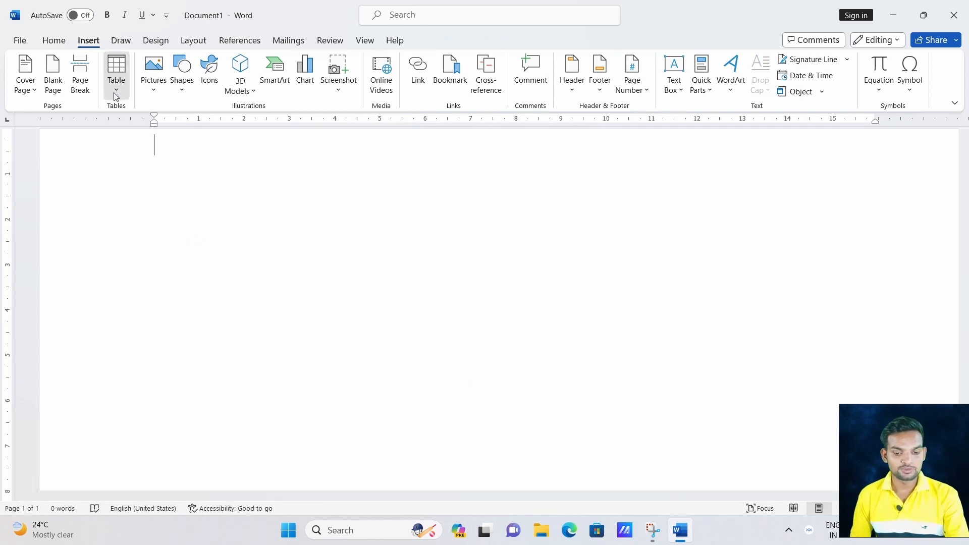
click(116, 73)
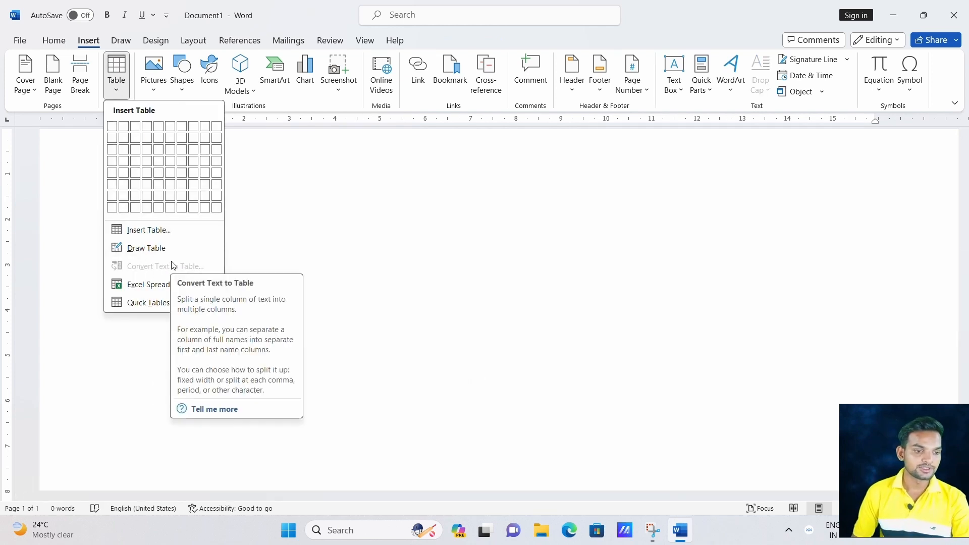
click(145, 285)
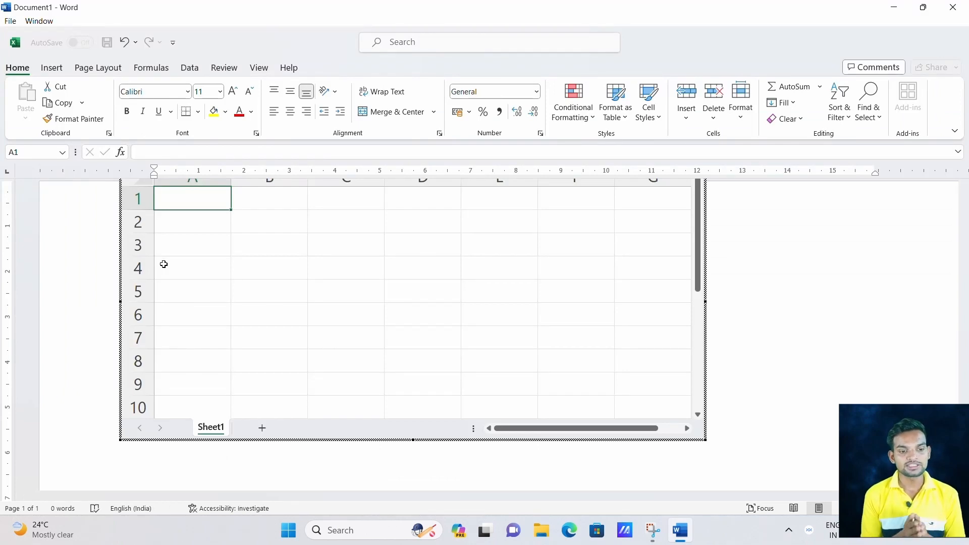
Select cell G3 in the embedded sheet, exit it, and undo the spreadsheet insertion.
mouse_move(698, 252)
mouse_down()
mouse_move(698, 416)
mouse_move(698, 247)
mouse_up()
click(656, 245)
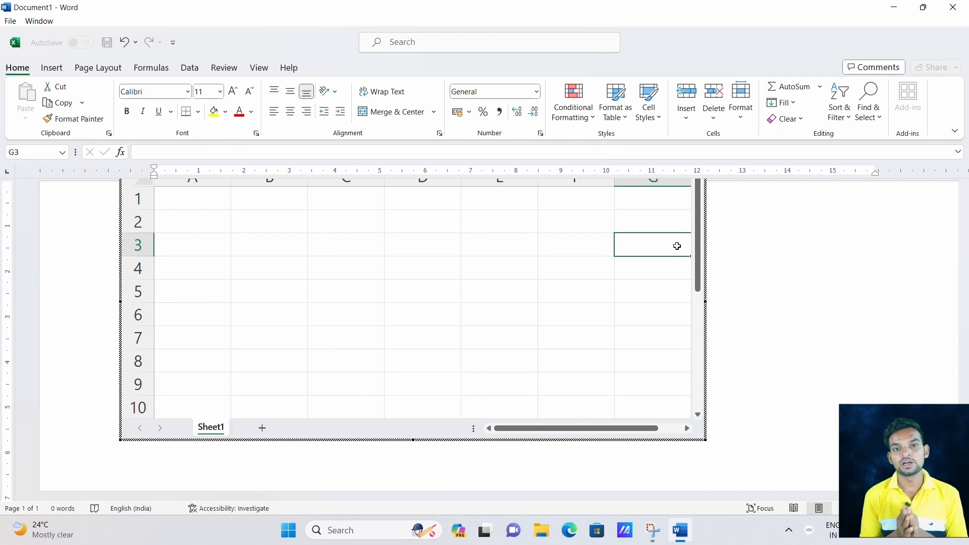
key(Escape)
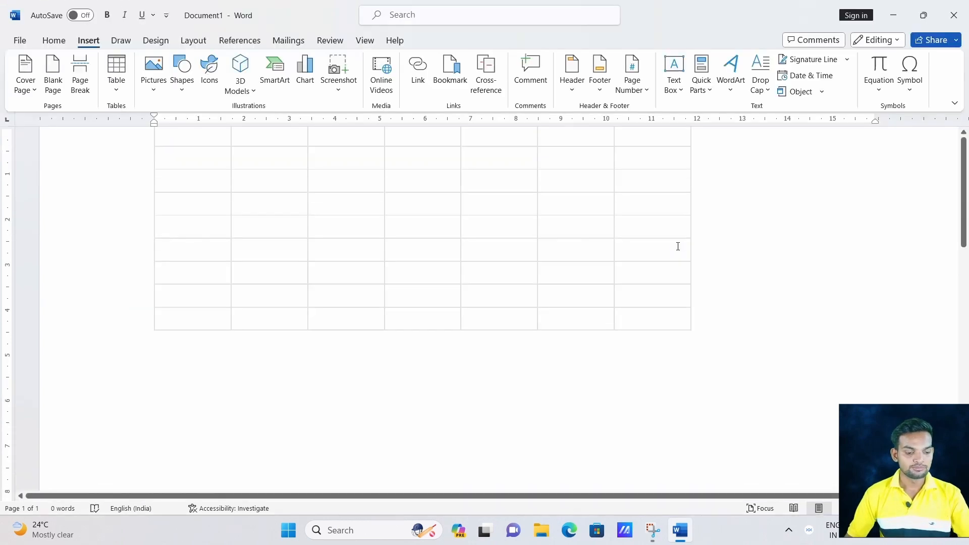
key(ctrl+z)
key(ctrl+z)
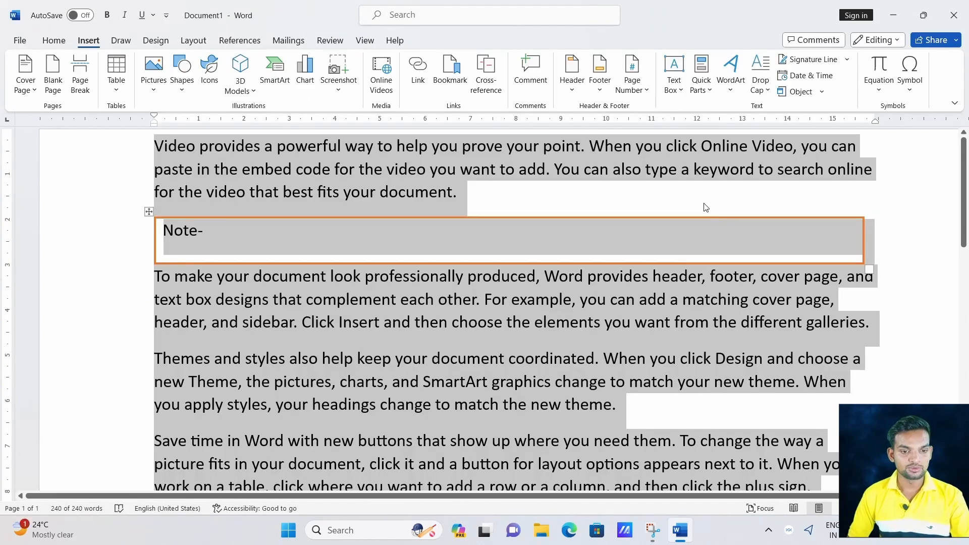
Clear the page and browse the Quick Tables gallery down to the With Subheads designs.
key(Delete)
click(117, 82)
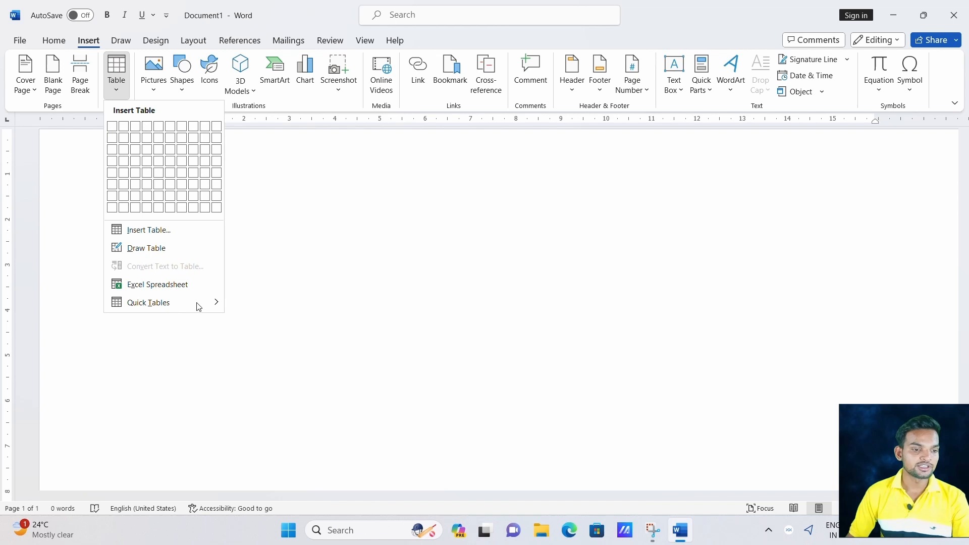
mouse_move(216, 302)
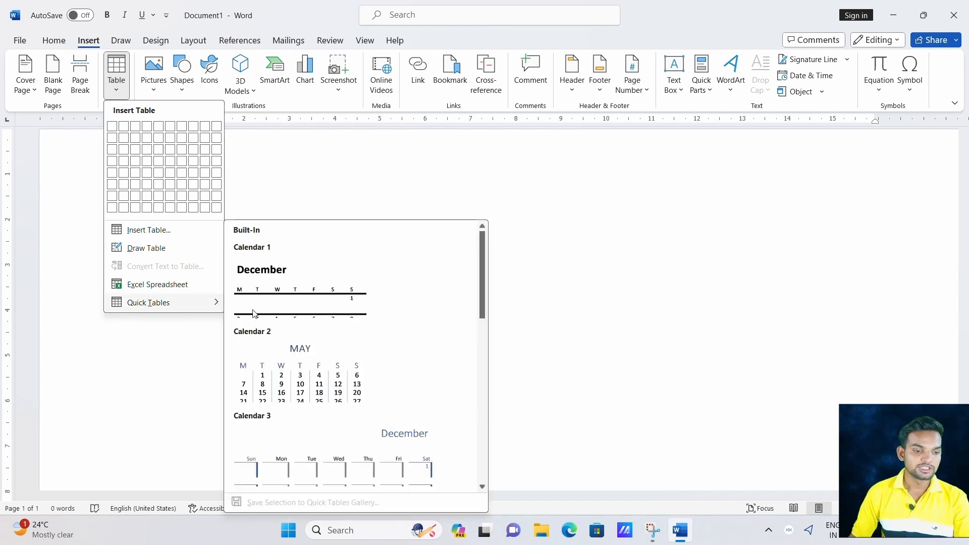
scroll(344, 319, down, 5)
scroll(343, 319, down, 3)
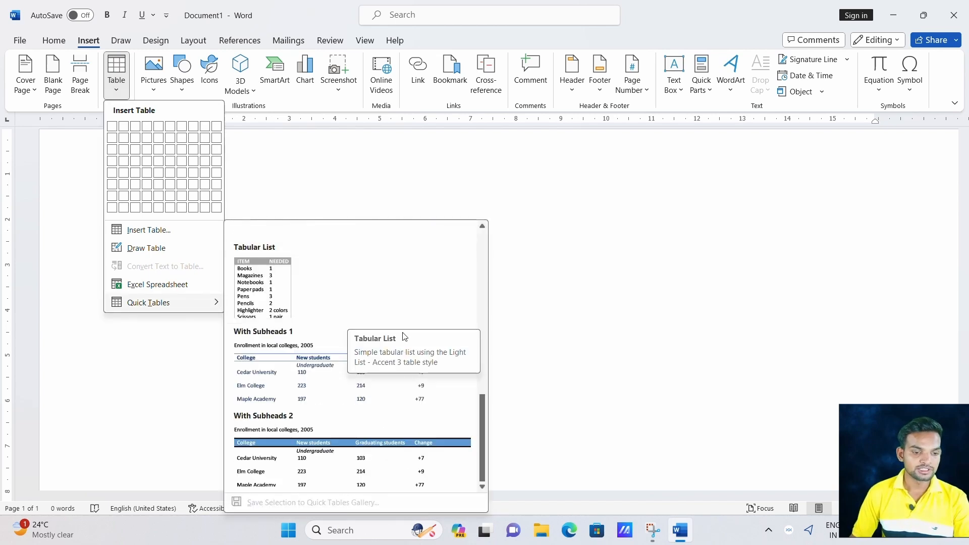
Insert the With Subheads 1 quick table and change the College heading to School.
click(327, 376)
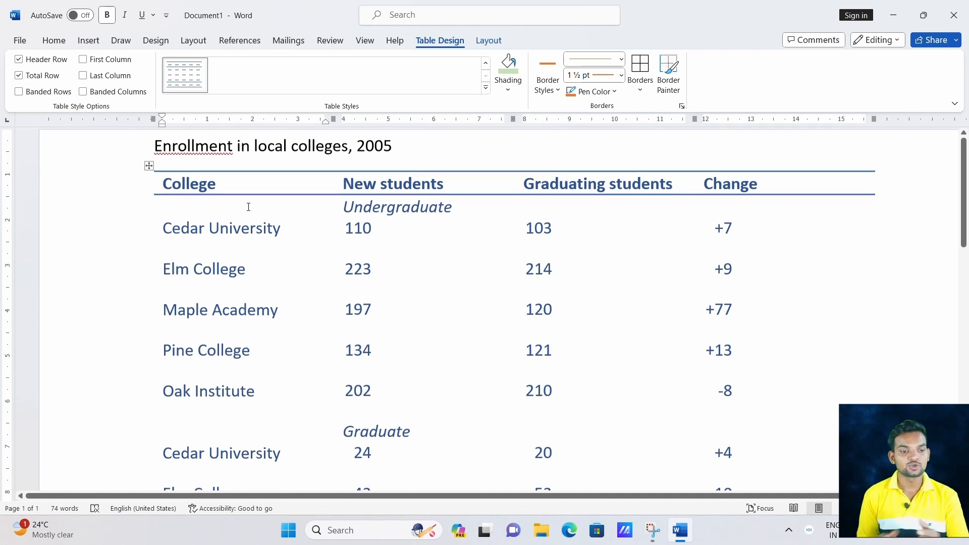
key(Delete)
key(Delete)
key(Delete)
key(Delete)
key(Delete)
key(Delete)
key(Delete)
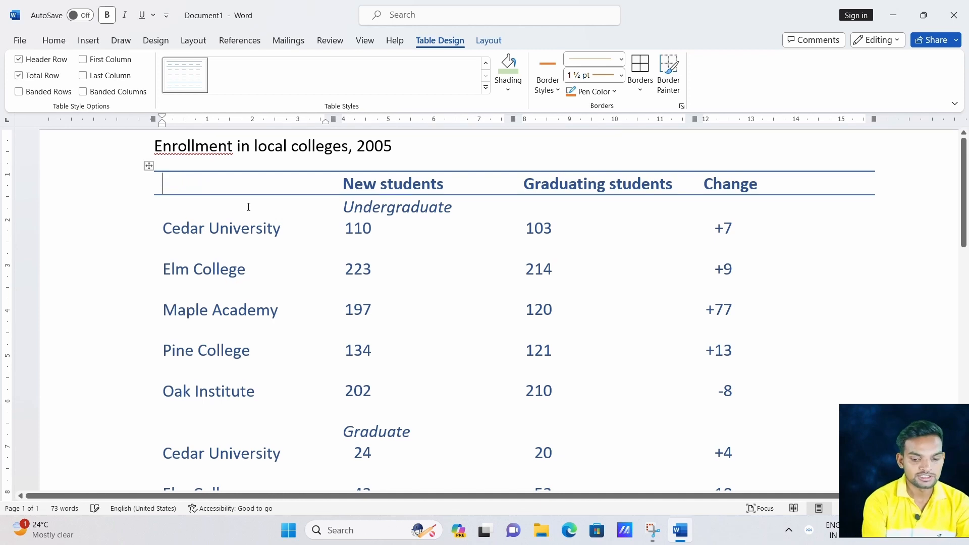
text(School)
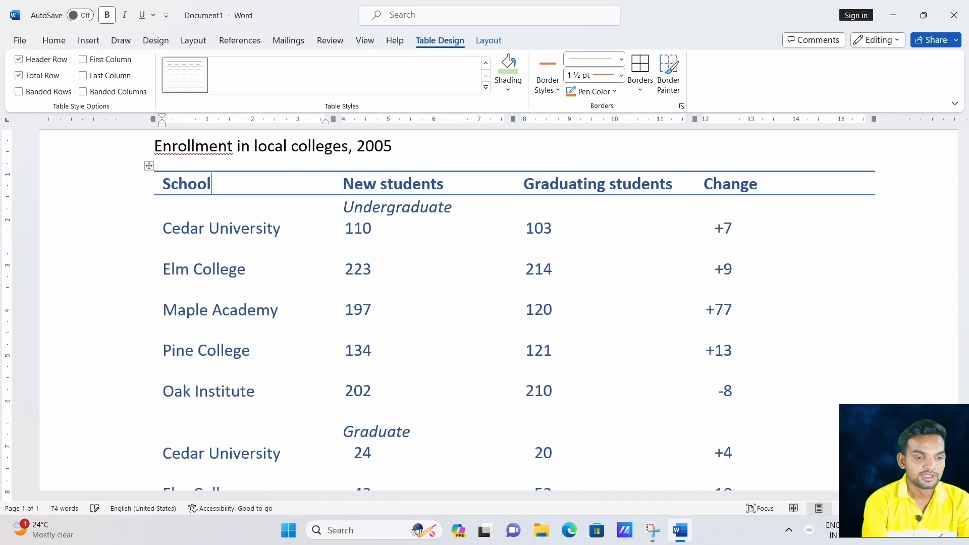
Change the 'New students' heading to 'old students'.
click(376, 184)
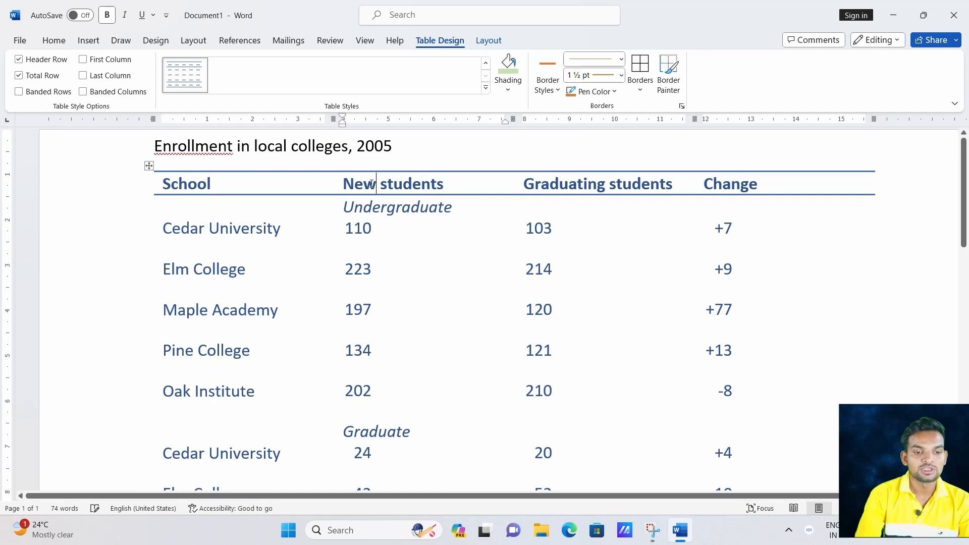
drag(376, 183, 338, 189)
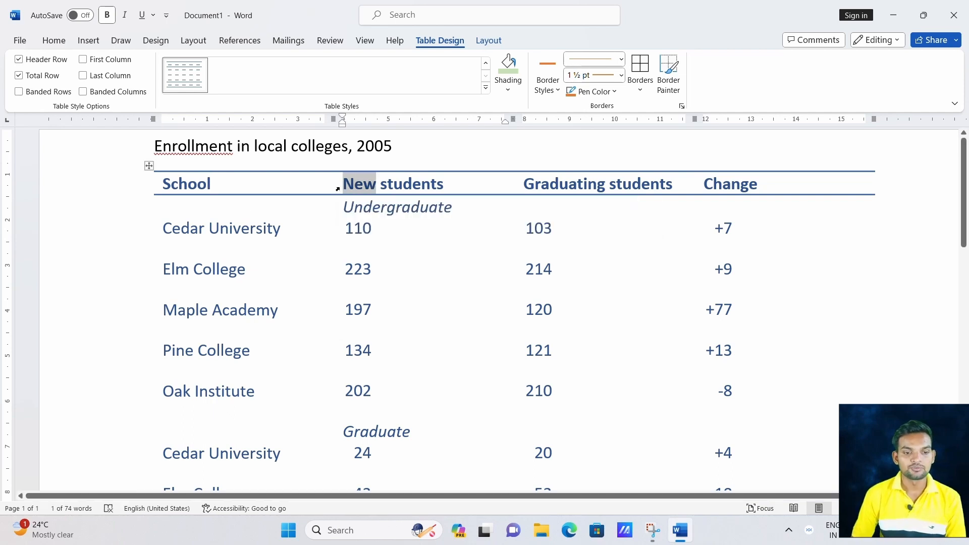
text(old)
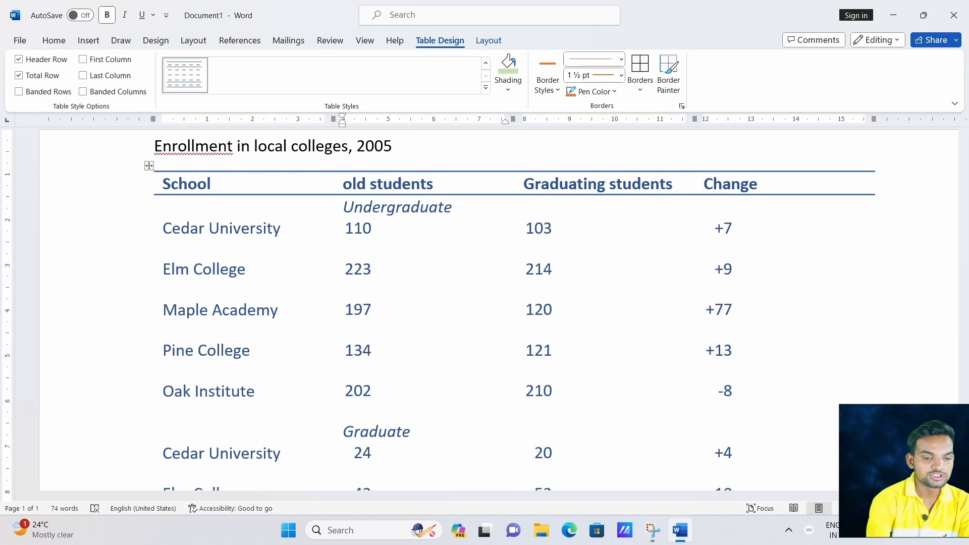
scroll(417, 264, down, 8)
scroll(436, 274, up, 3)
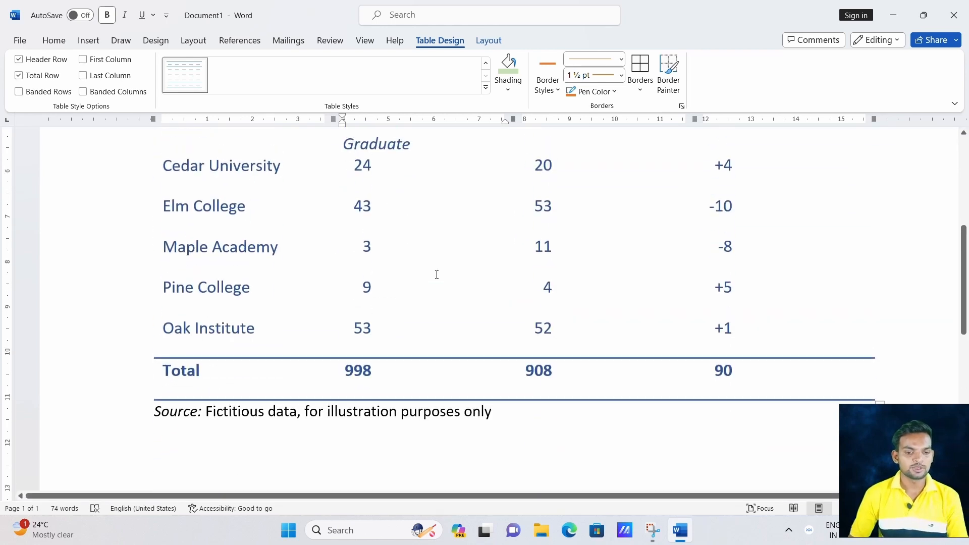
scroll(437, 274, up, 5)
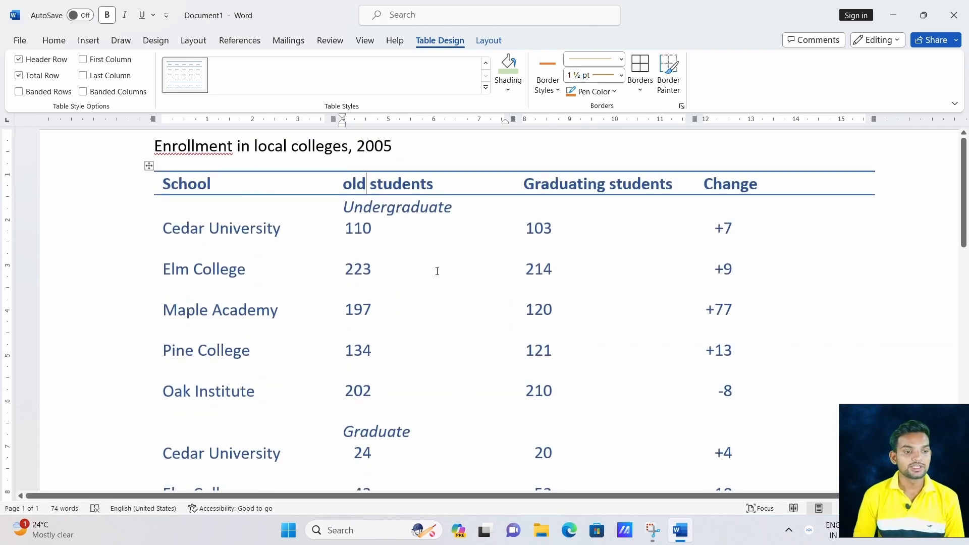
click(83, 40)
click(116, 70)
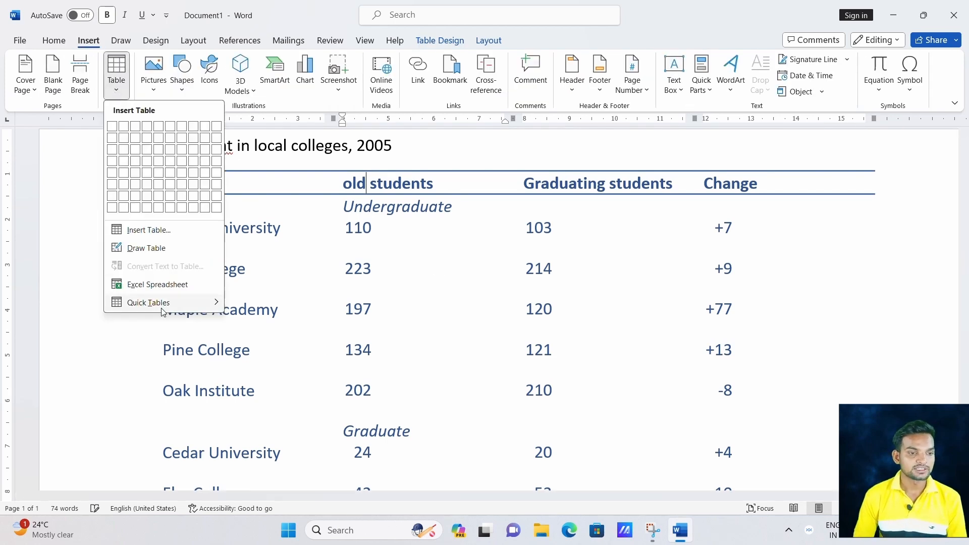